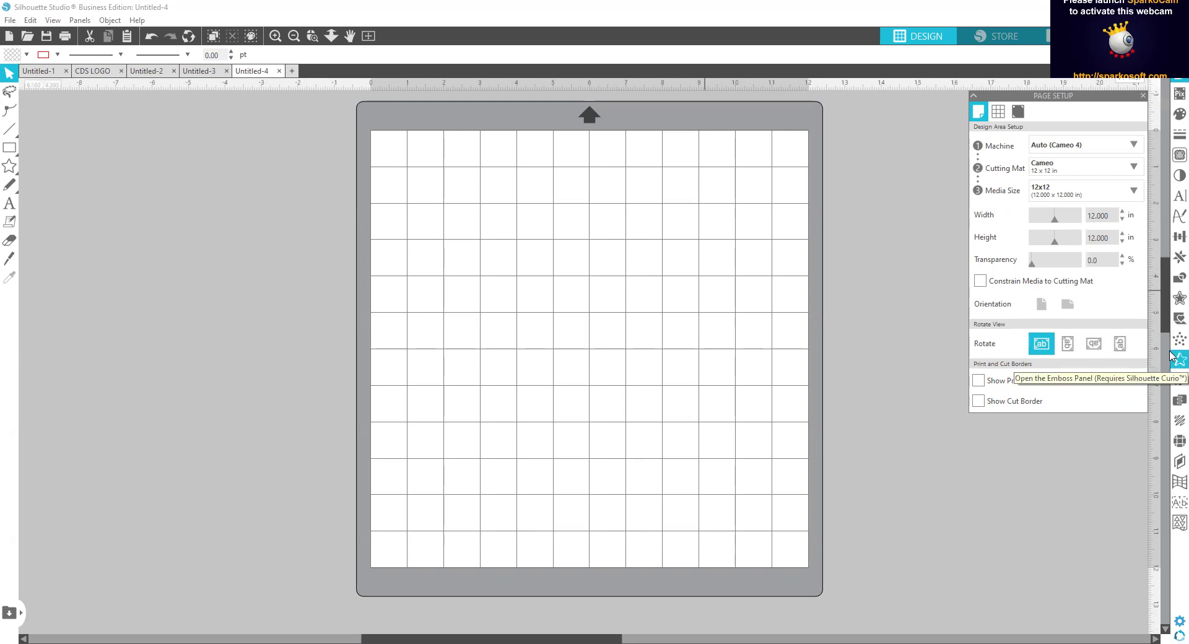
Add the text 'Beach' on the mat and set its font to Impact.
click(7, 206)
click(478, 274)
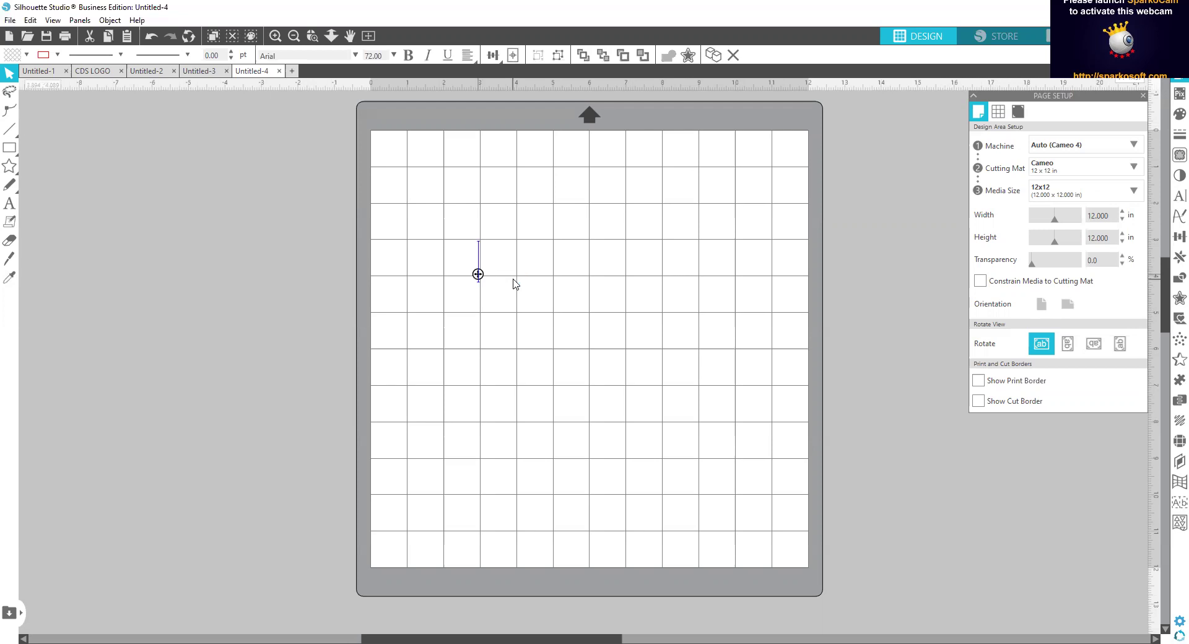
text(Beach)
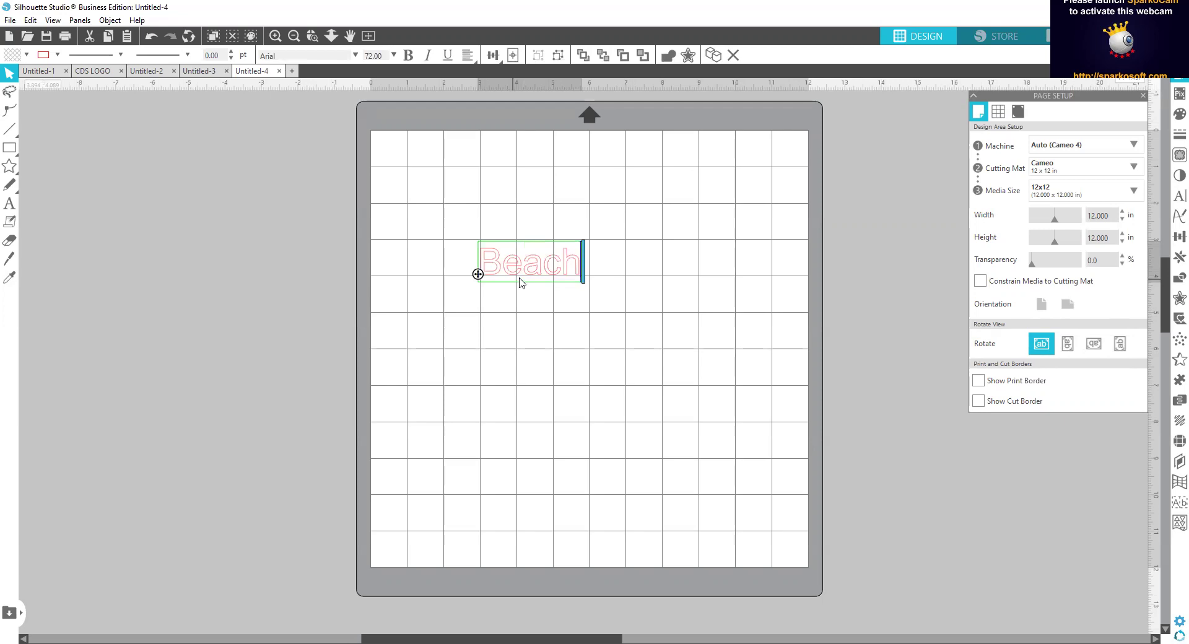
click(580, 294)
click(563, 274)
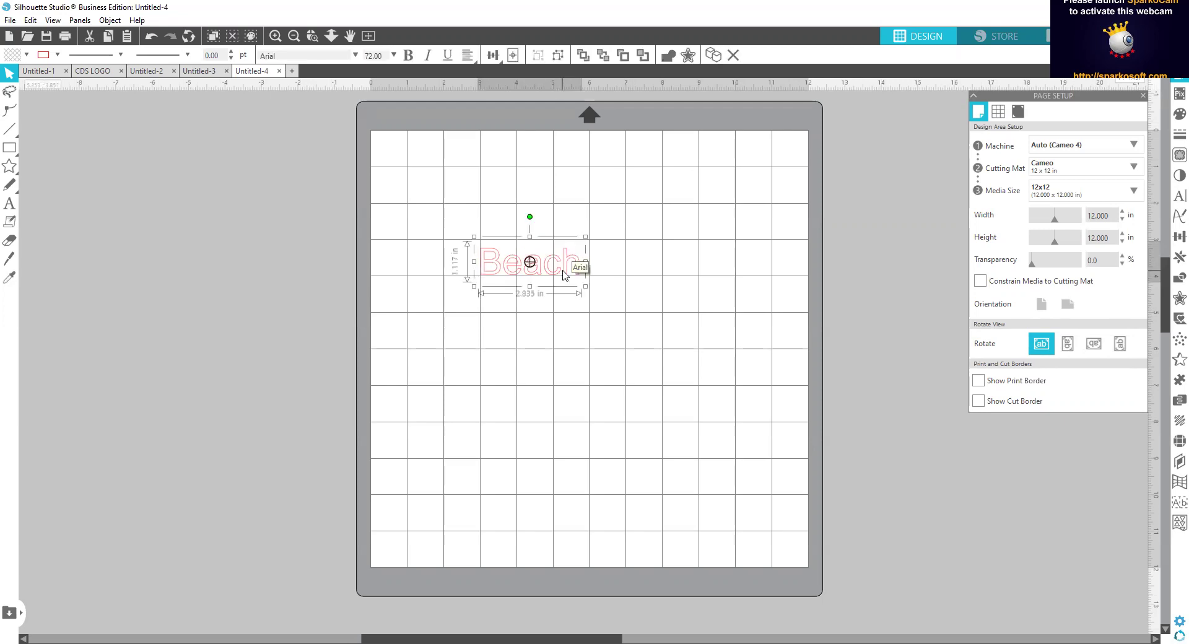
click(1171, 197)
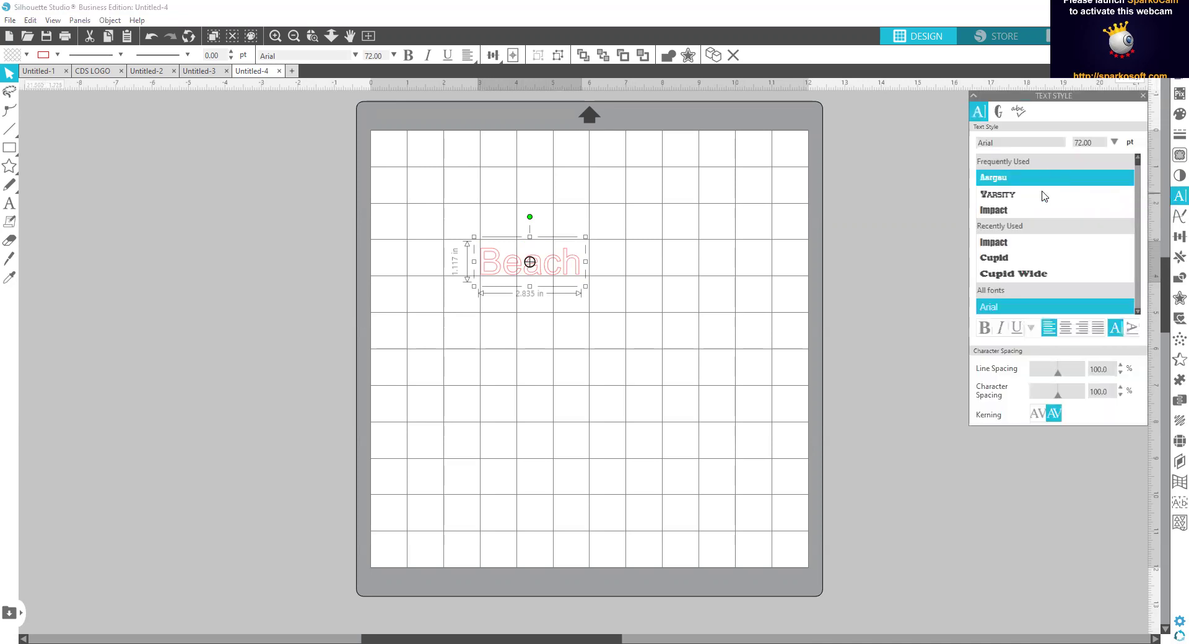
click(1005, 214)
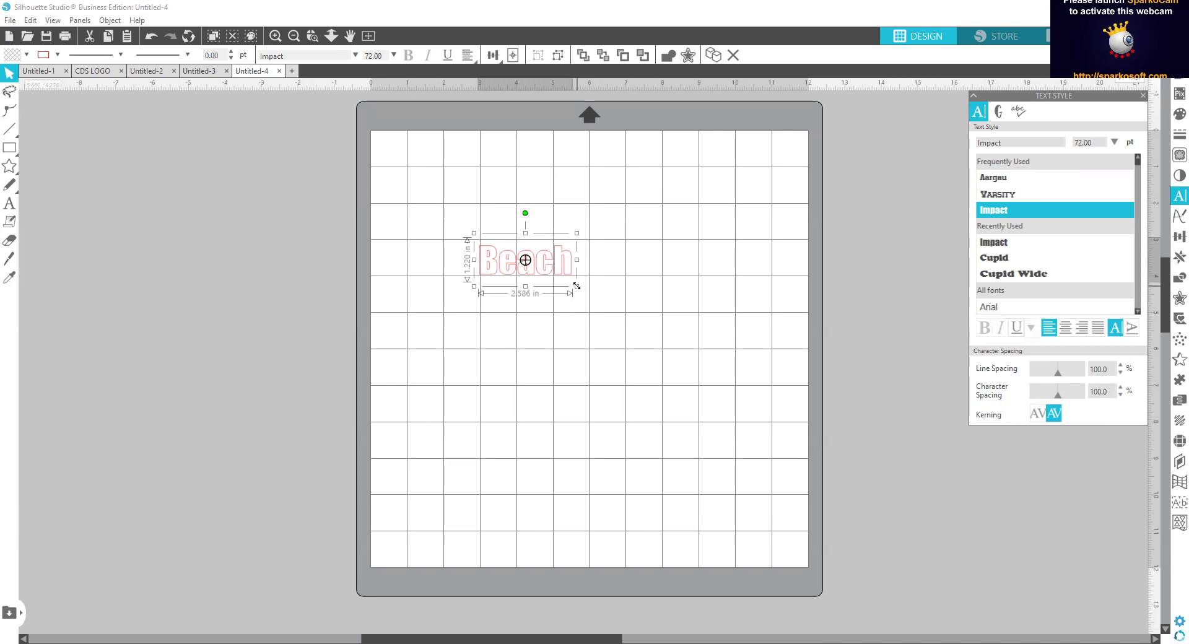
Scale Beach proportionally to about 11.6 × 5.5 in and position it on the mat.
drag(576, 285, 753, 370)
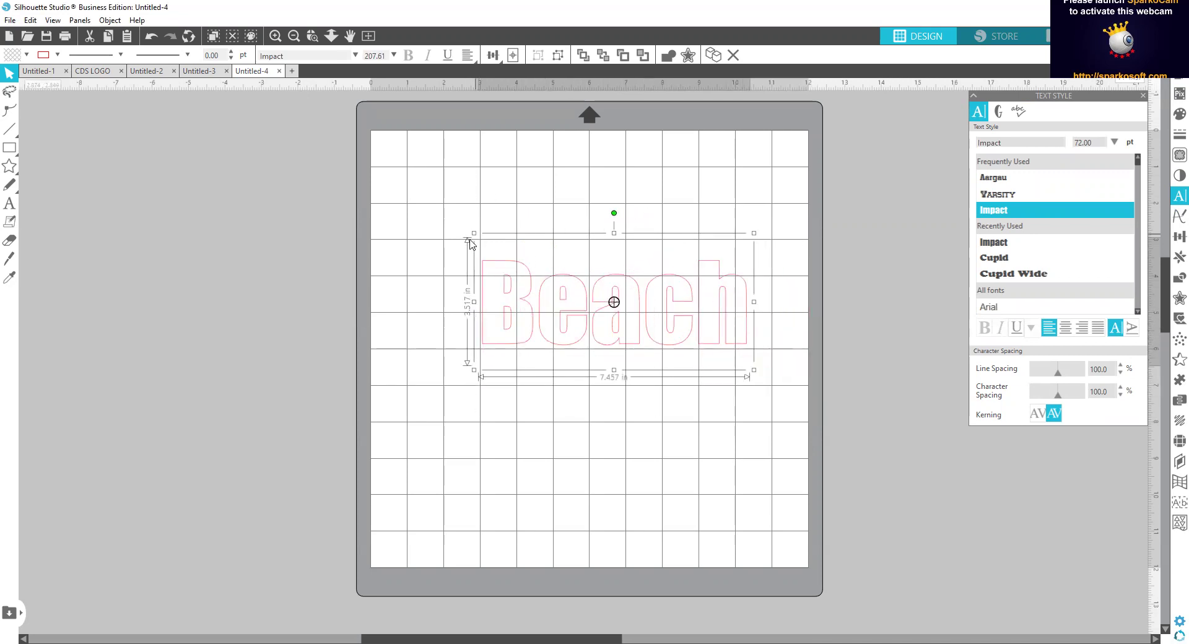
mouse_move(473, 231)
mouse_down()
mouse_move(414, 188)
mouse_move(464, 227)
mouse_up()
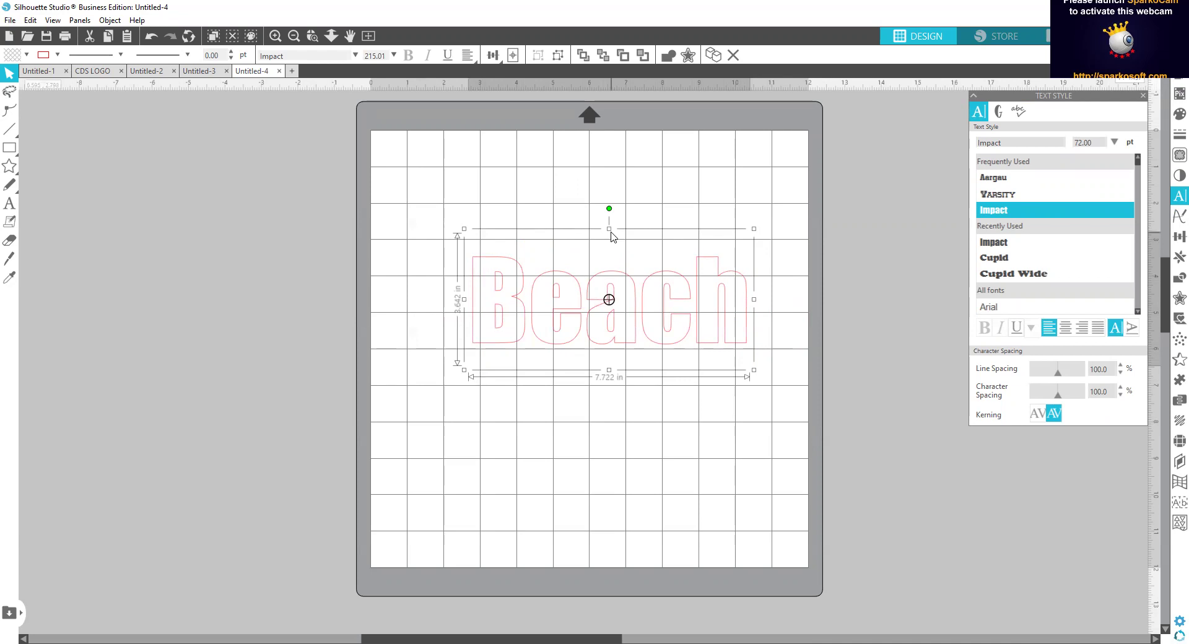
drag(610, 228, 635, 140)
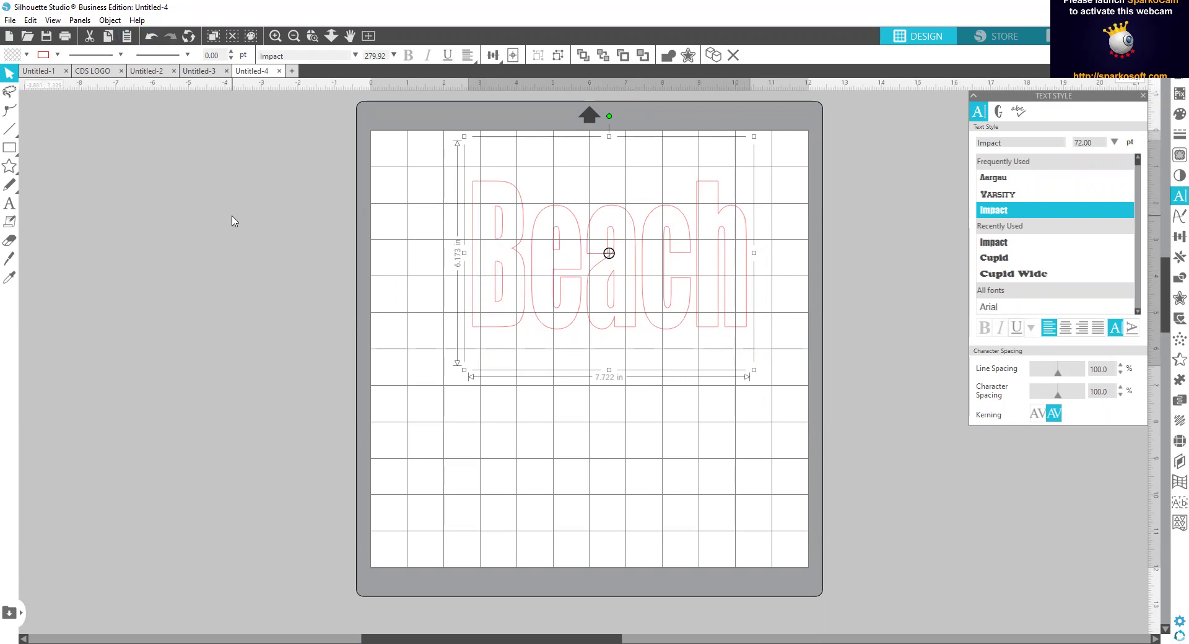
key(i)
key(ctrl+z)
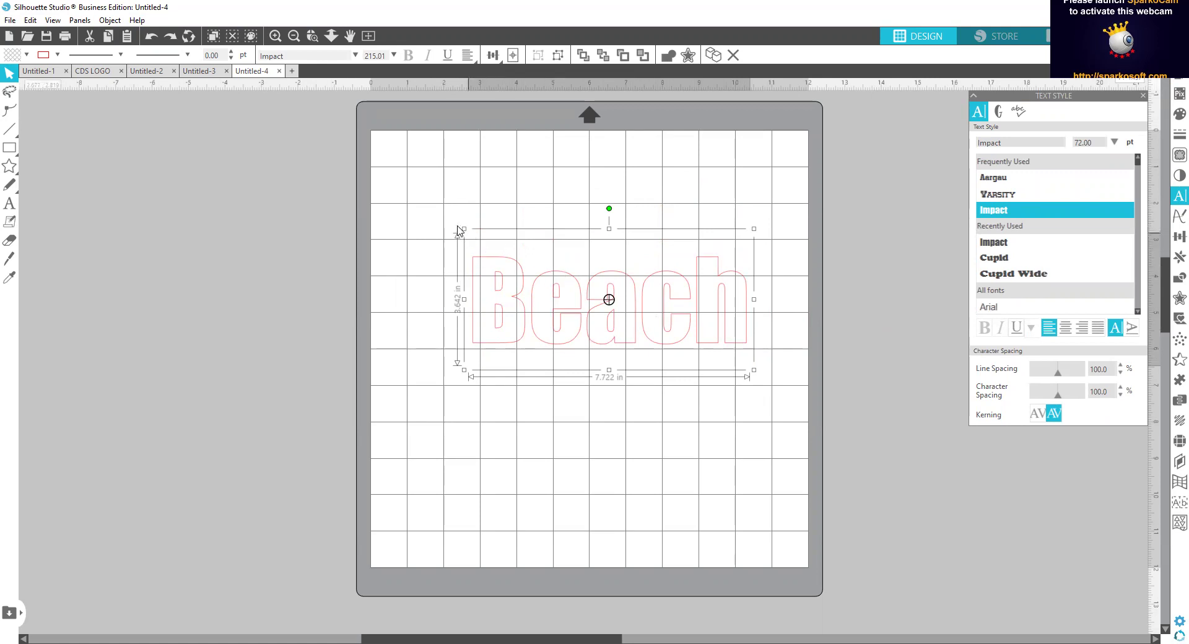
drag(463, 229, 297, 149)
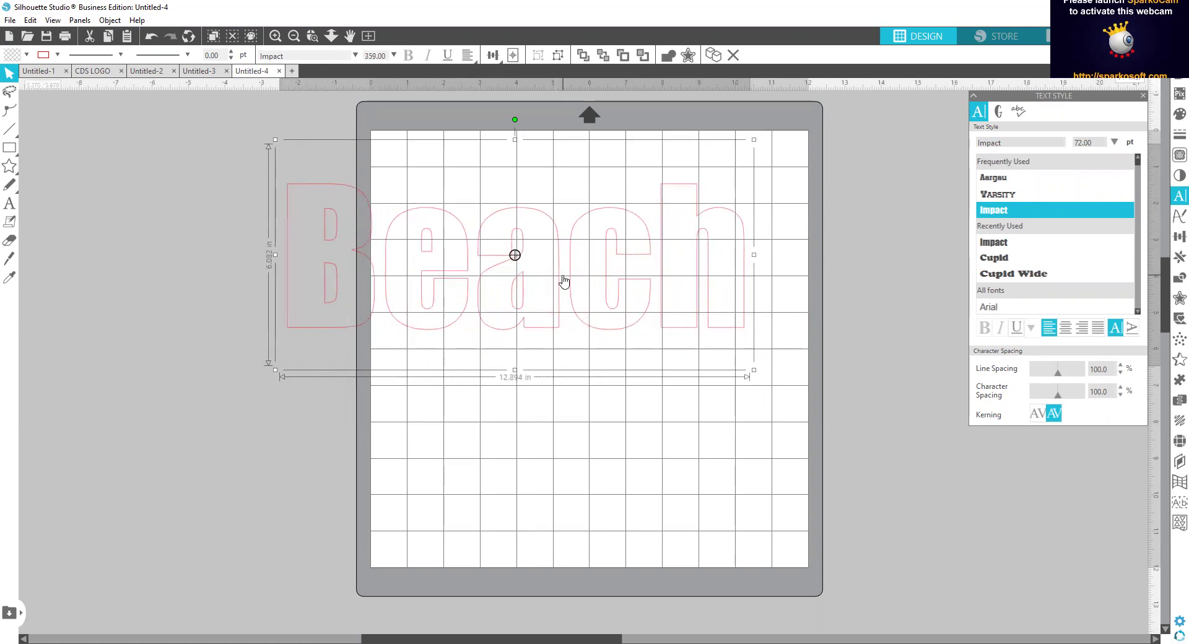
drag(563, 281, 645, 292)
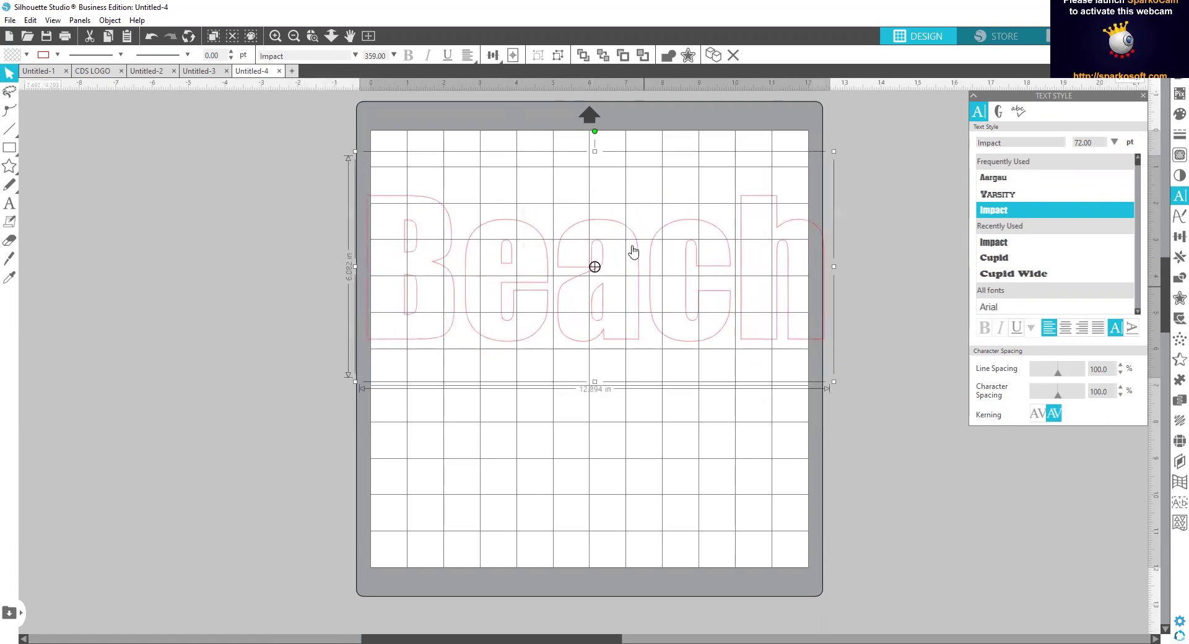
drag(833, 382, 786, 359)
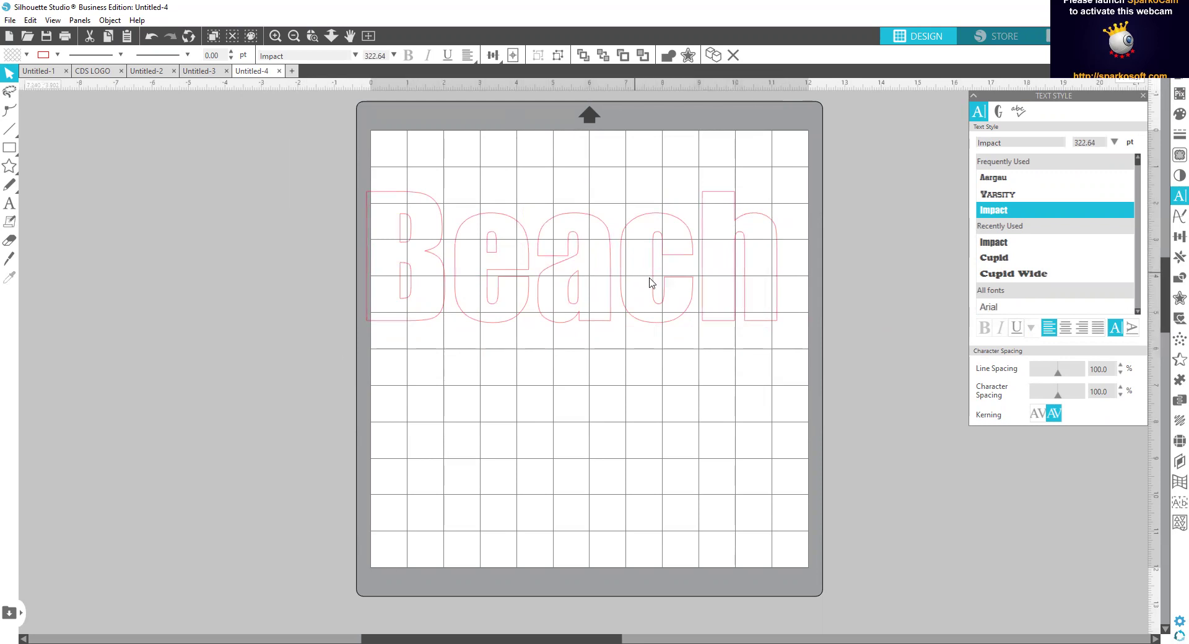
drag(607, 246, 633, 260)
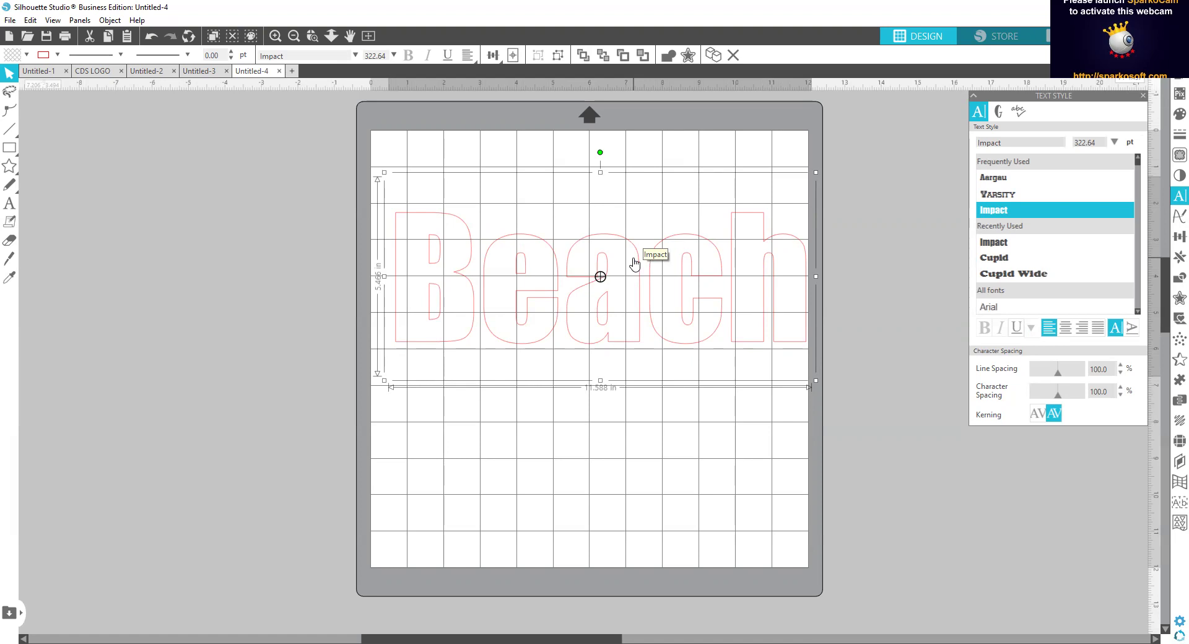
click(625, 208)
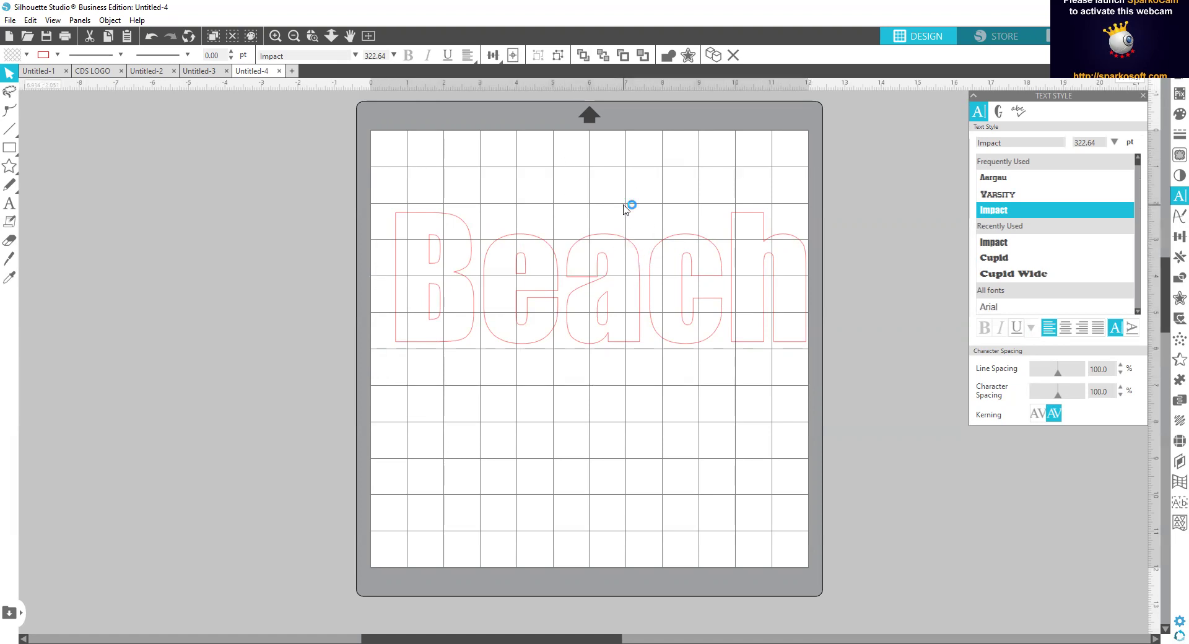
click(622, 243)
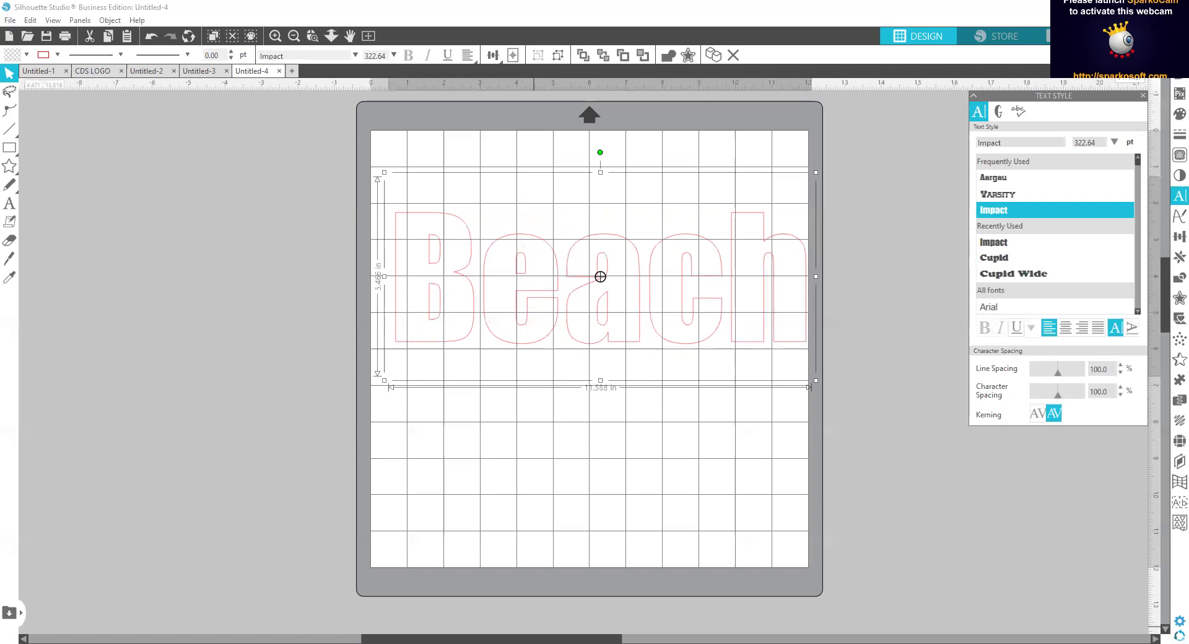
click(270, 289)
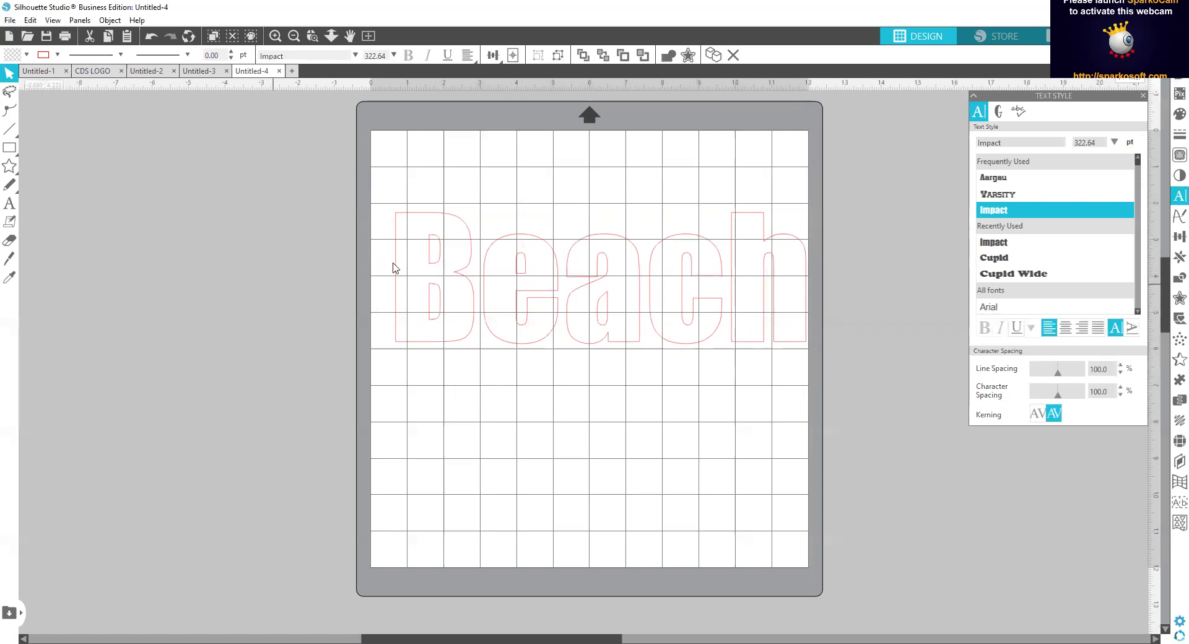
Paste the sunset palm-beach photo, move it down, and enlarge it to about 15.3 × 10.2 in.
right_click(94, 289)
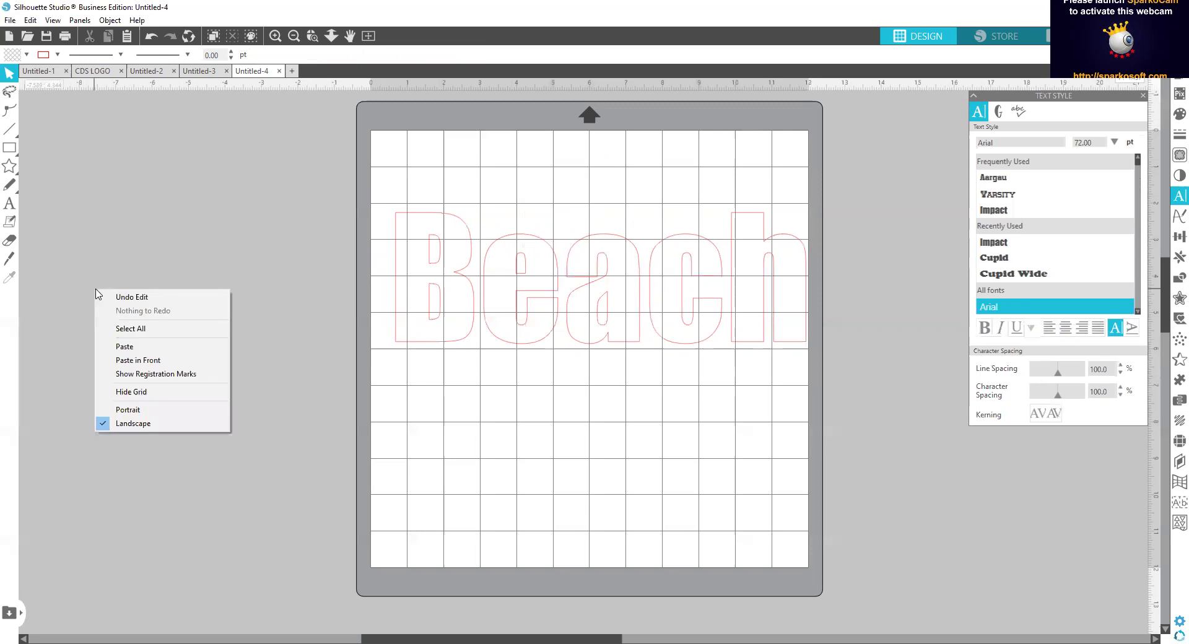
click(134, 348)
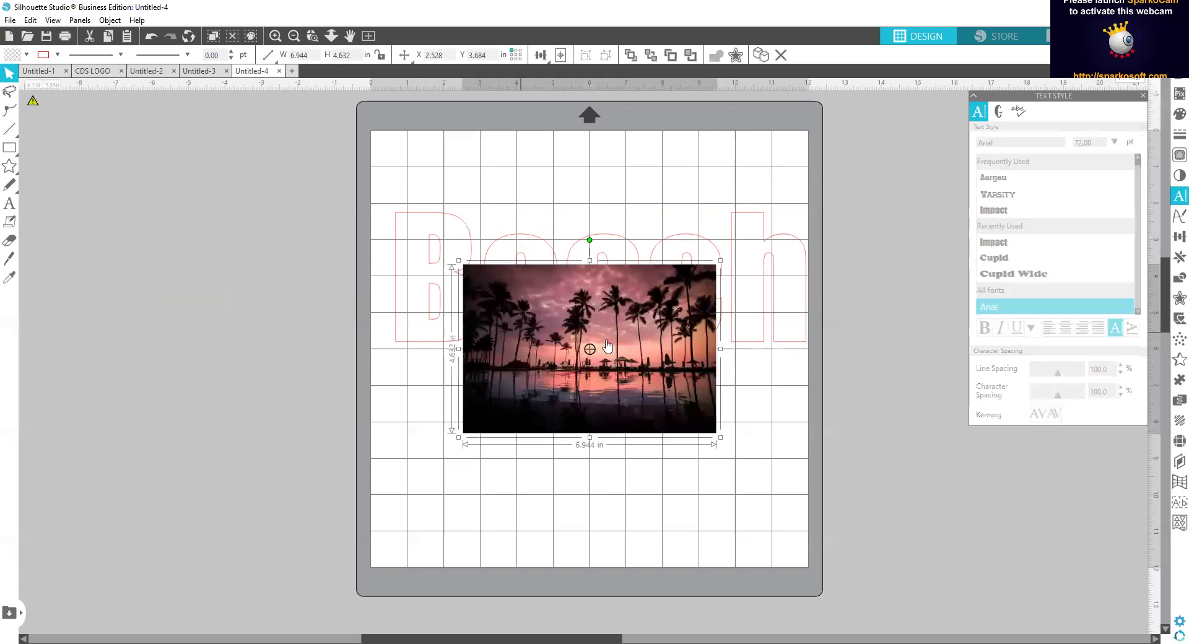
drag(600, 385, 523, 495)
drag(646, 533, 865, 638)
drag(871, 581, 894, 641)
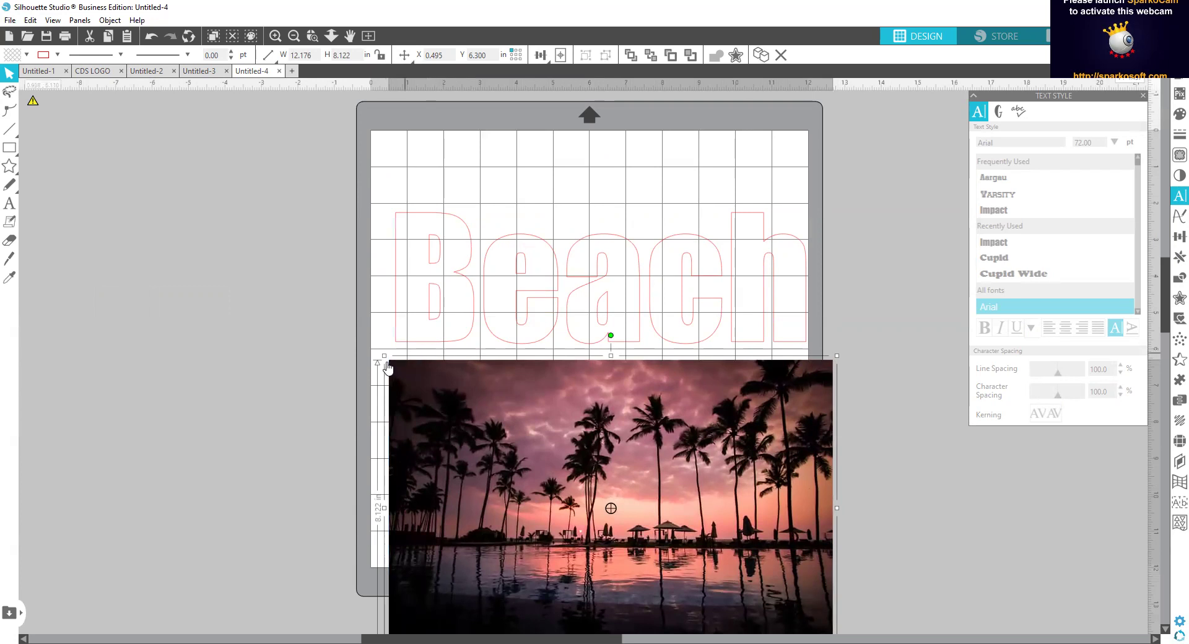
drag(384, 354, 269, 279)
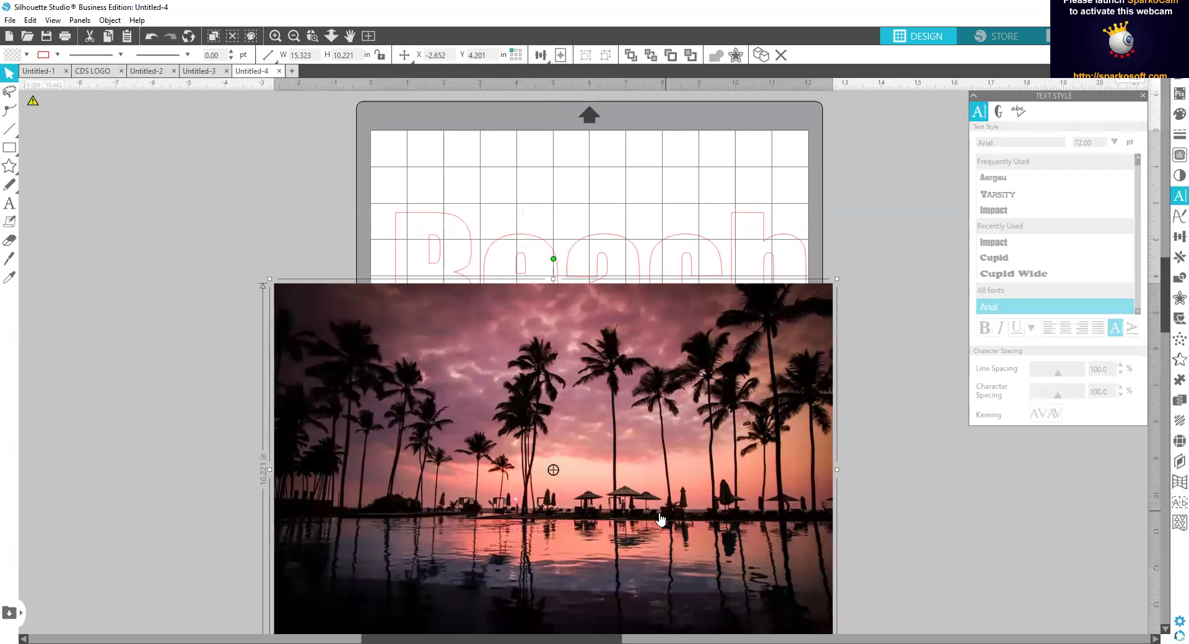
drag(636, 521, 655, 544)
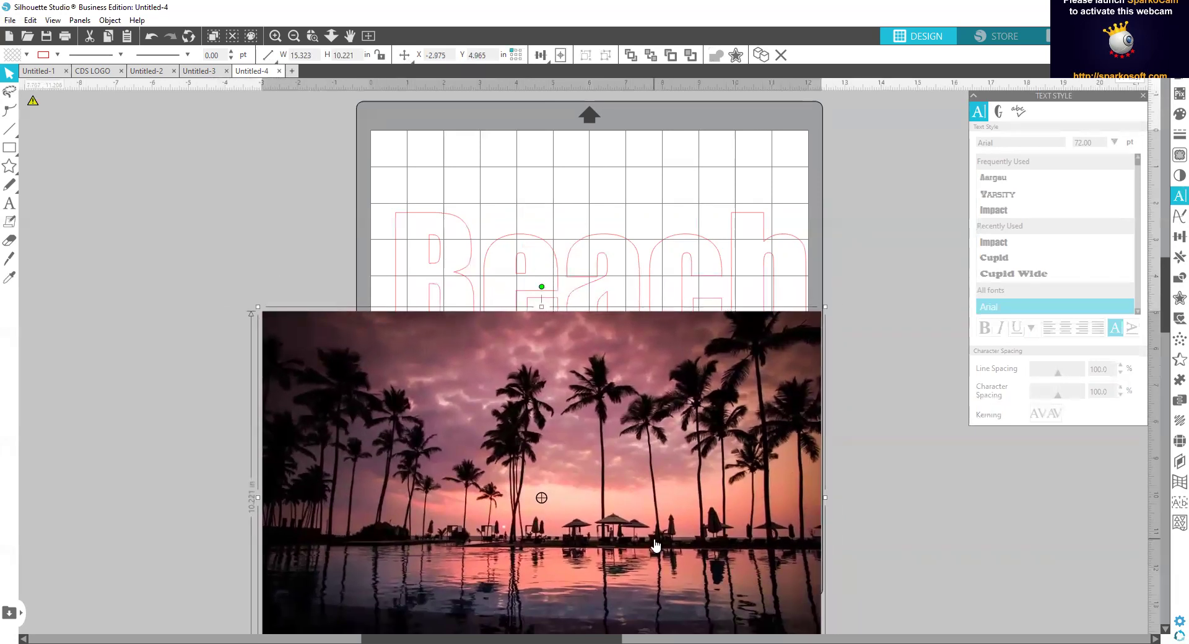
Send the sunset photo to back, move it up over Beach, and select both objects.
right_click(643, 468)
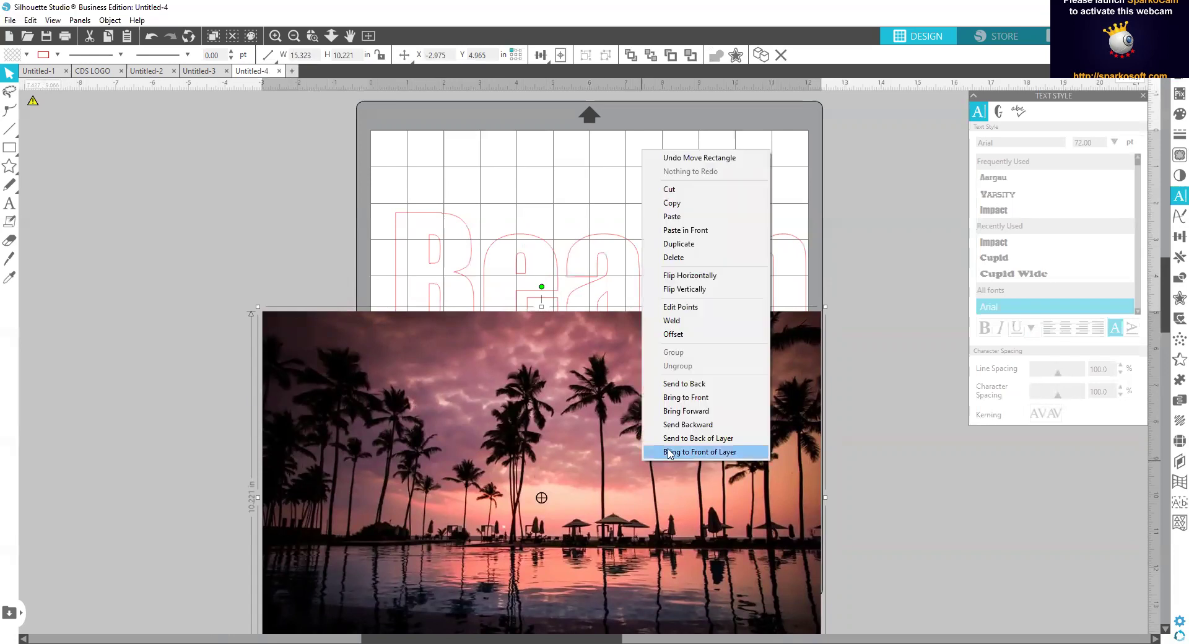
click(681, 384)
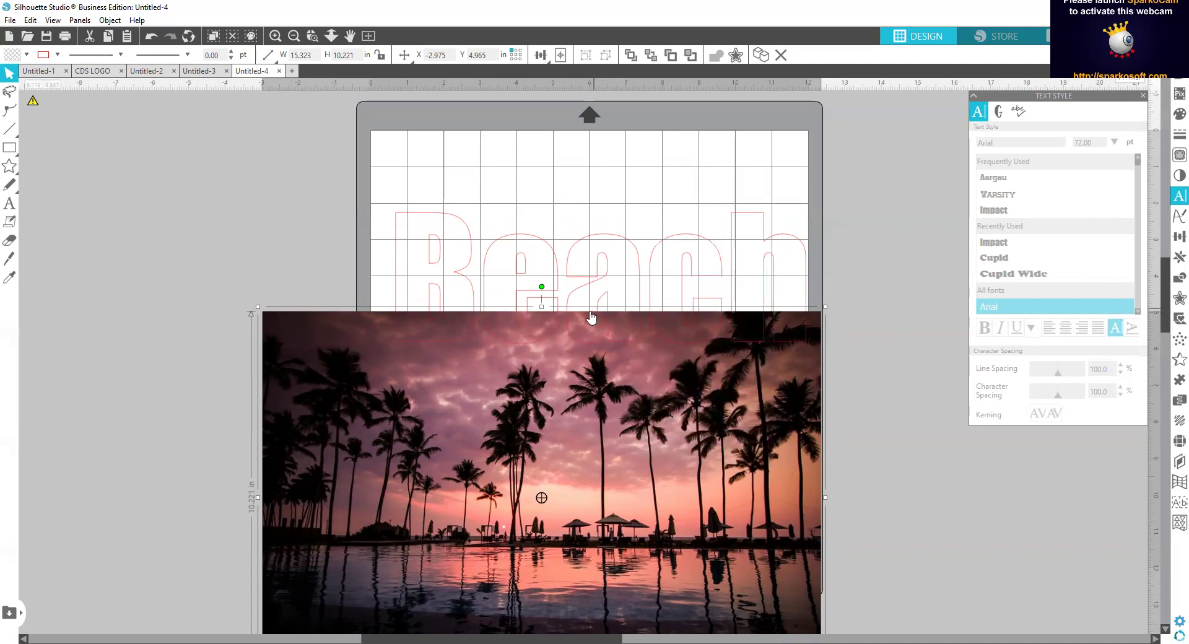
drag(575, 486, 560, 265)
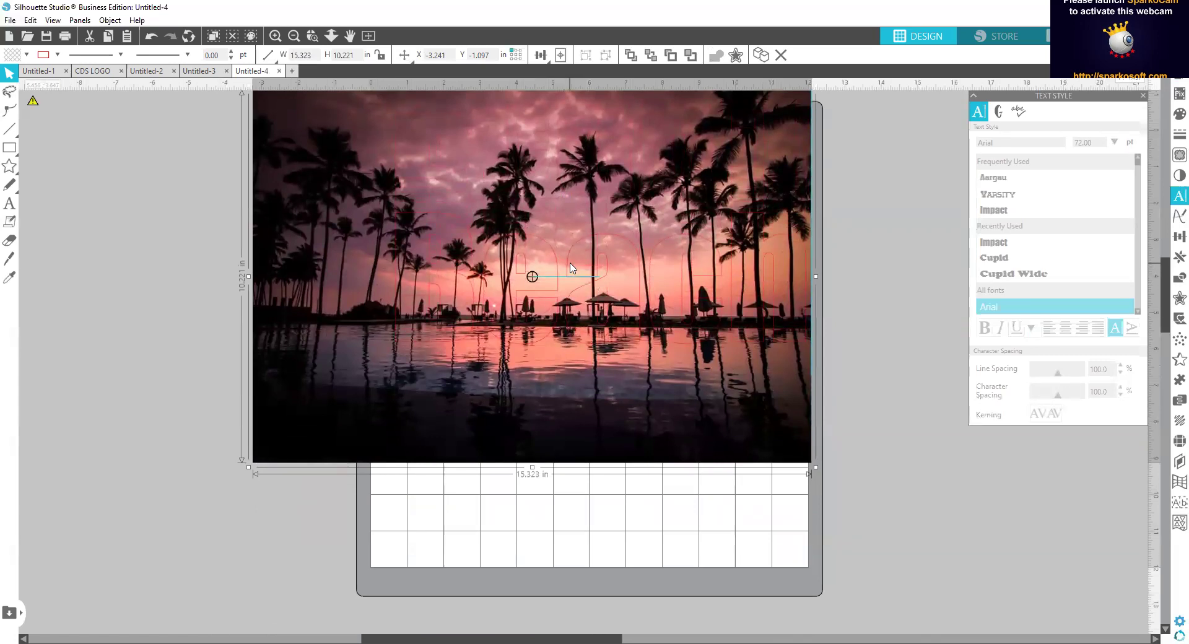
drag(571, 268, 572, 269)
drag(202, 510, 935, 143)
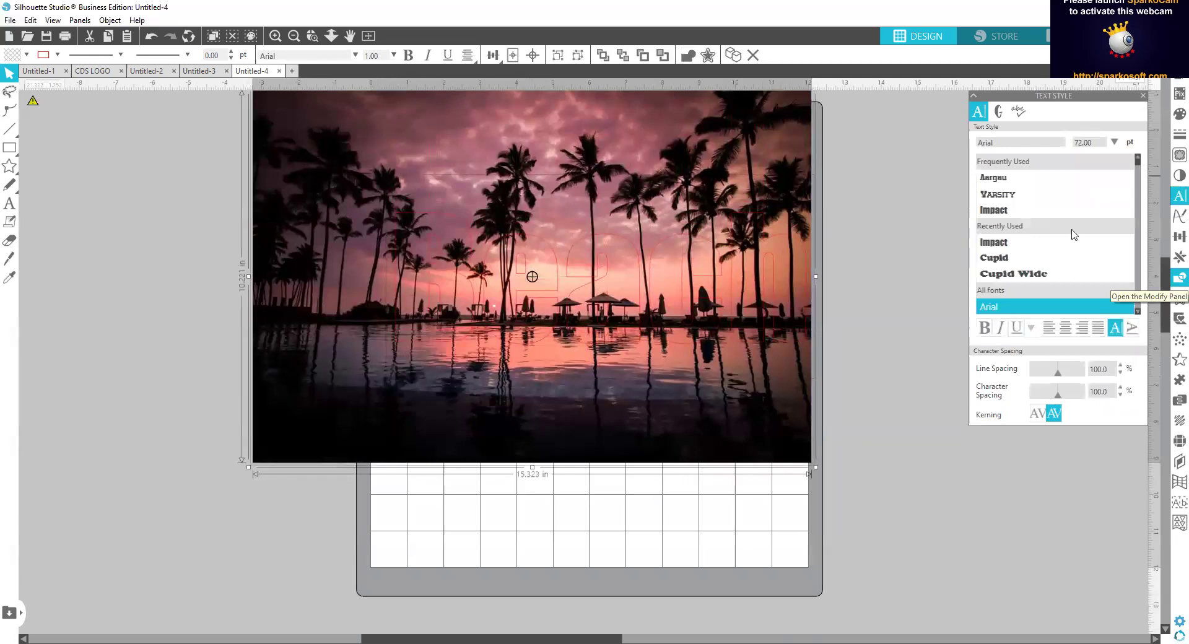
Crop the sunset photo to the shape of the Beach letters.
click(1170, 283)
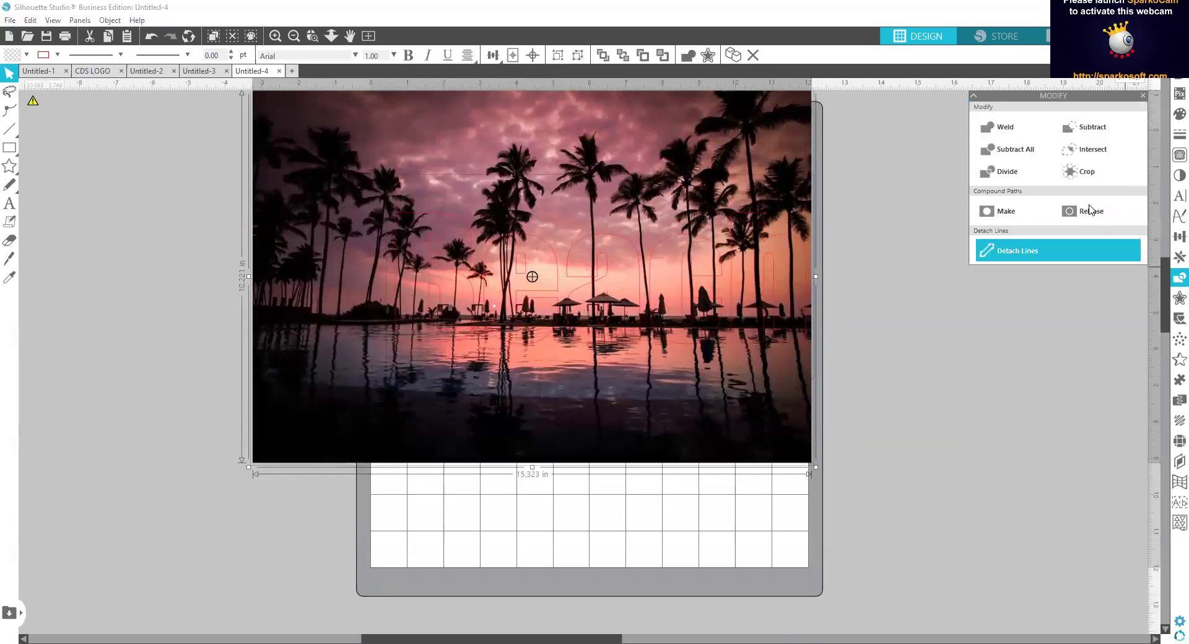
click(1096, 174)
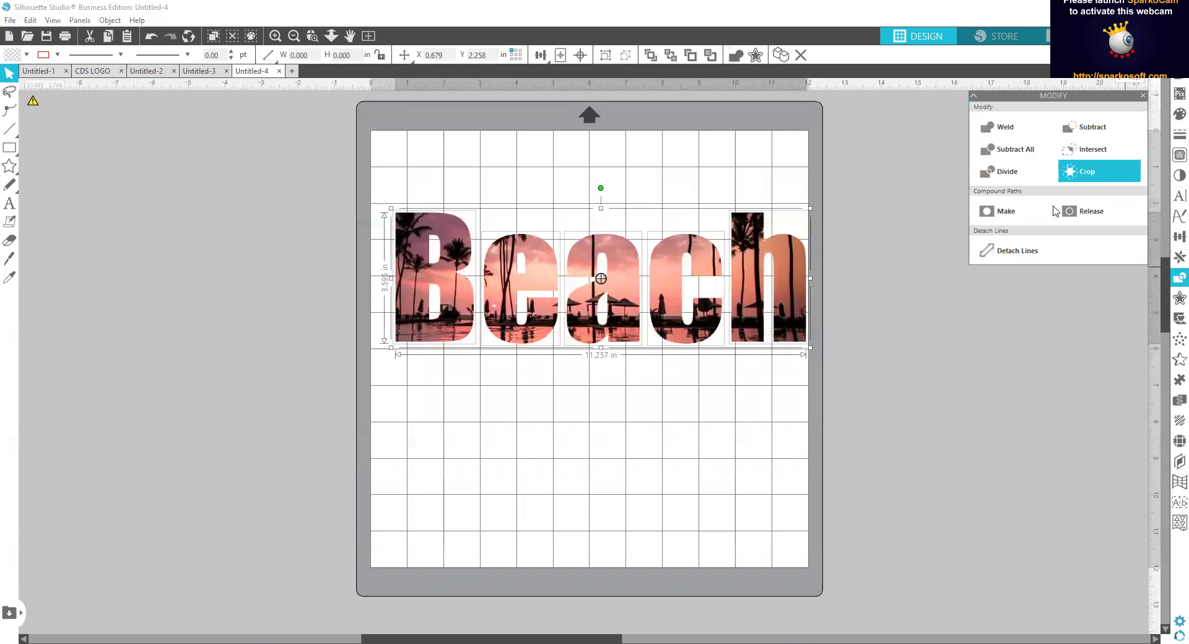
click(934, 394)
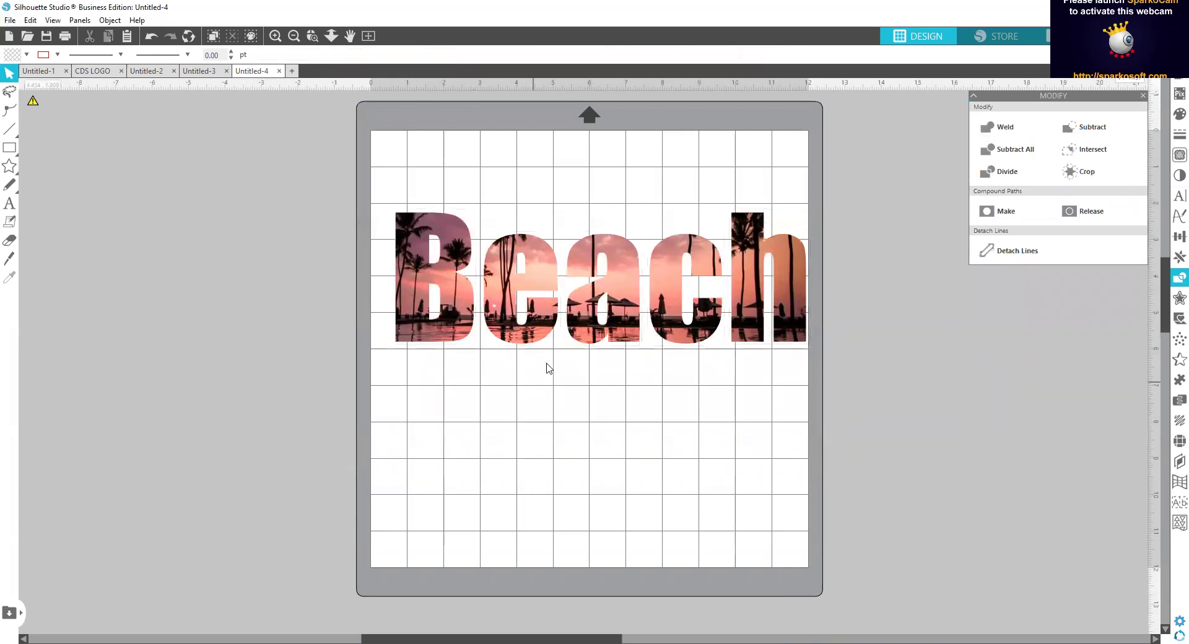
Nudge the letter 'a' left and back right, then select all the Beach letters.
click(584, 322)
key(Left)
key(Left)
key(Left)
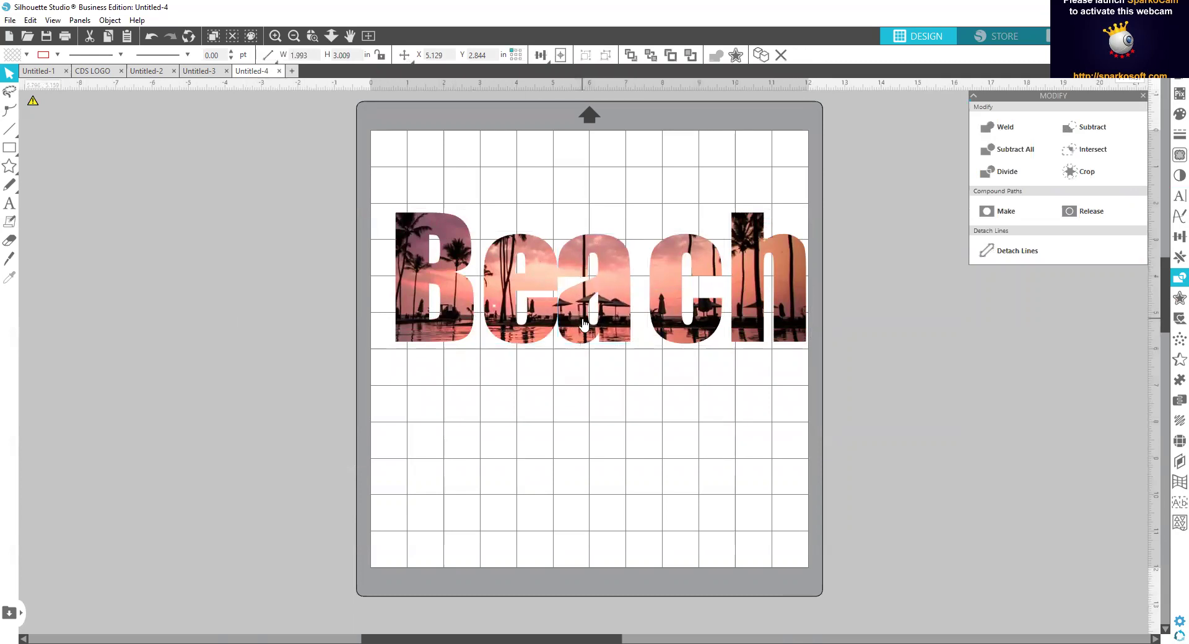
key(Right)
key(Right)
key(Right)
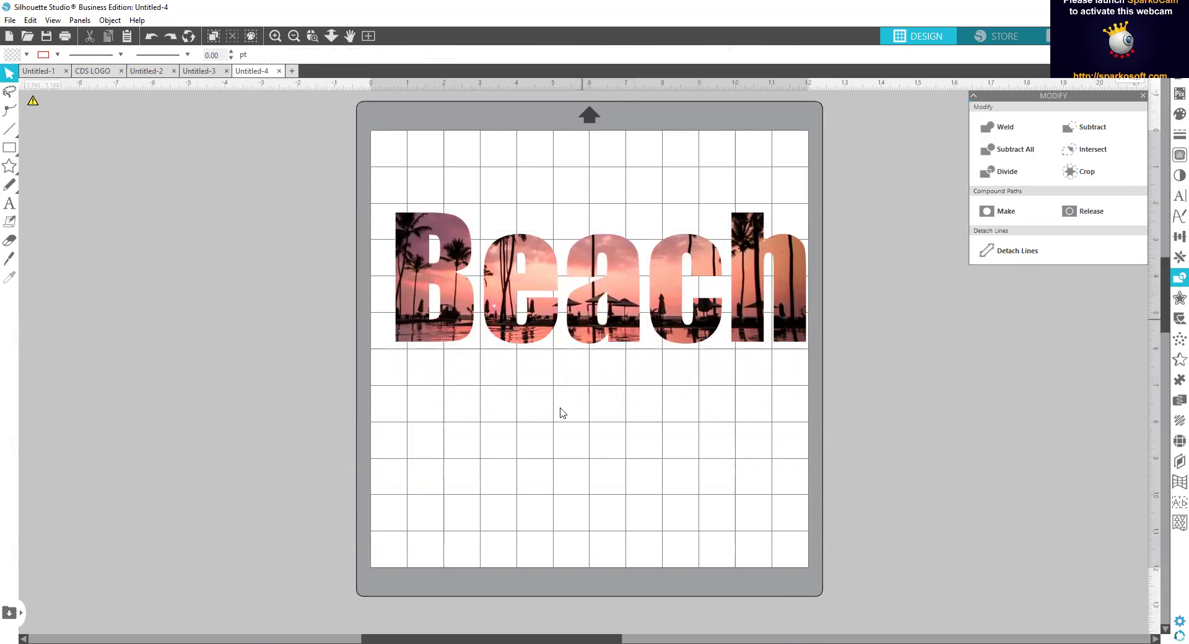
drag(384, 376, 836, 159)
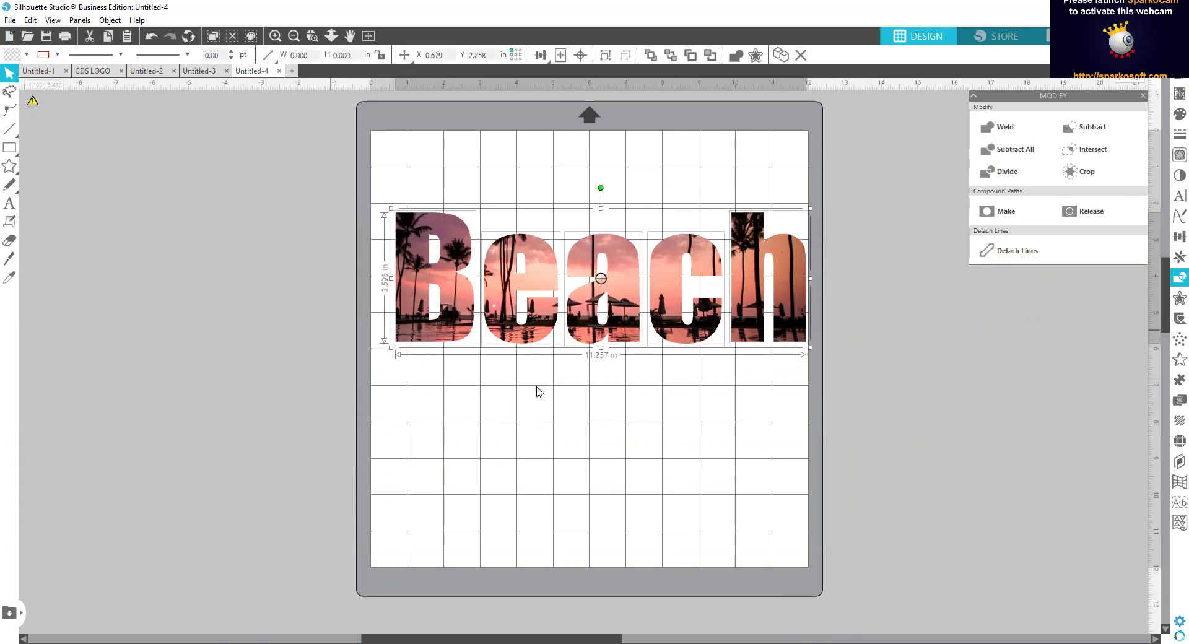
Group the photo-filled Beach letters and show the Fill Pattern options.
right_click(644, 367)
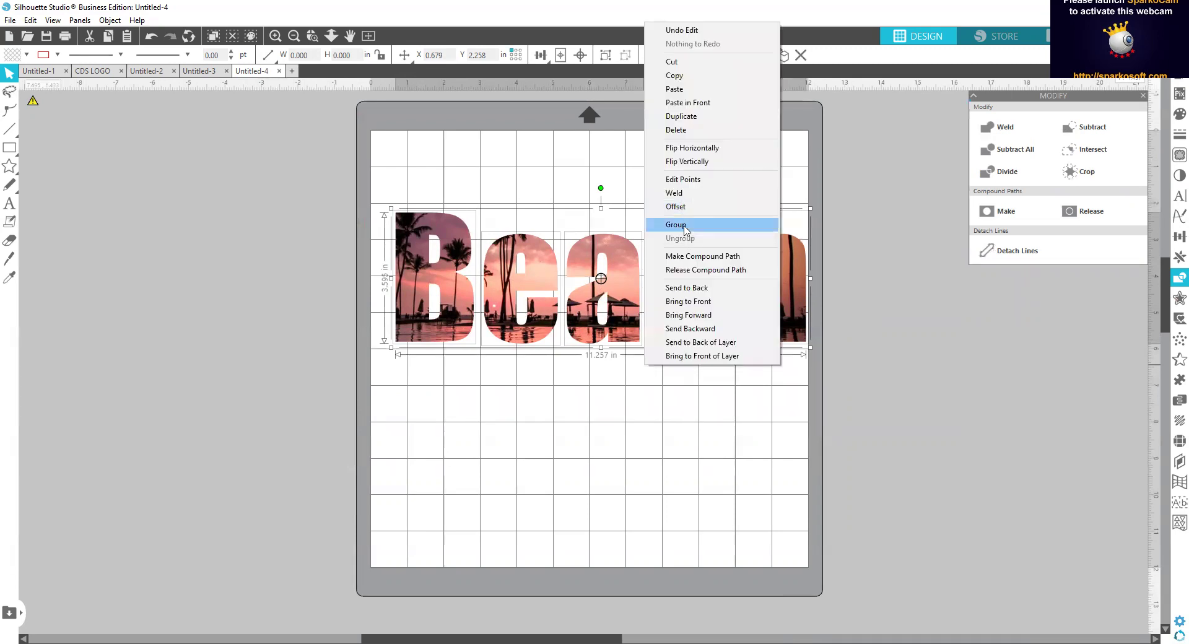
click(686, 227)
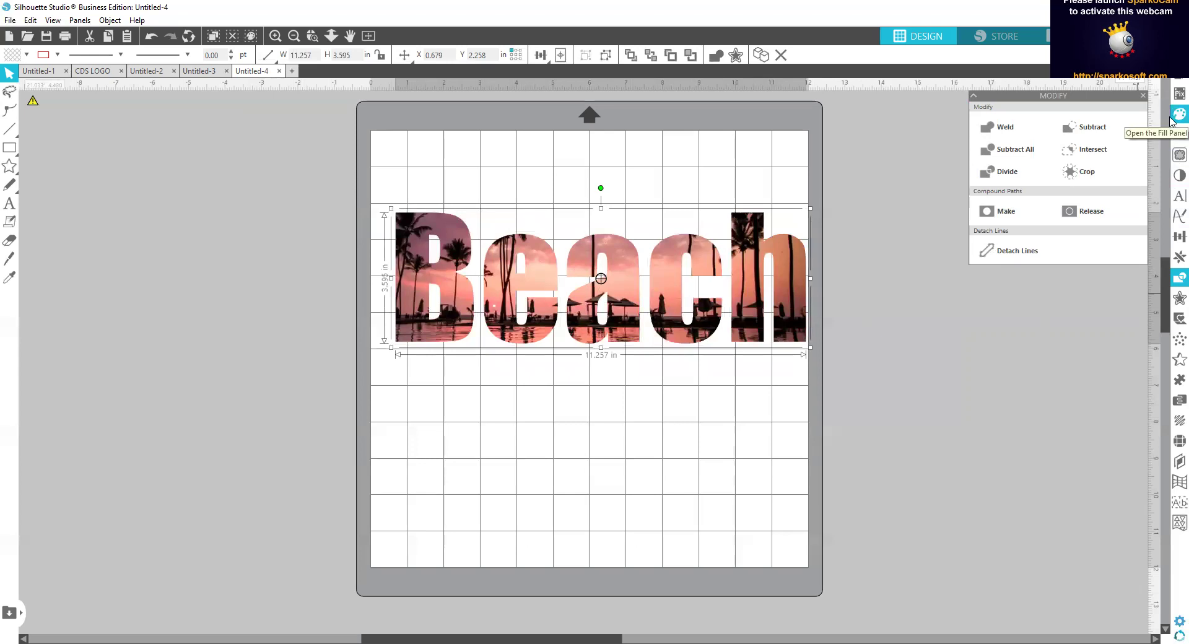
click(1172, 119)
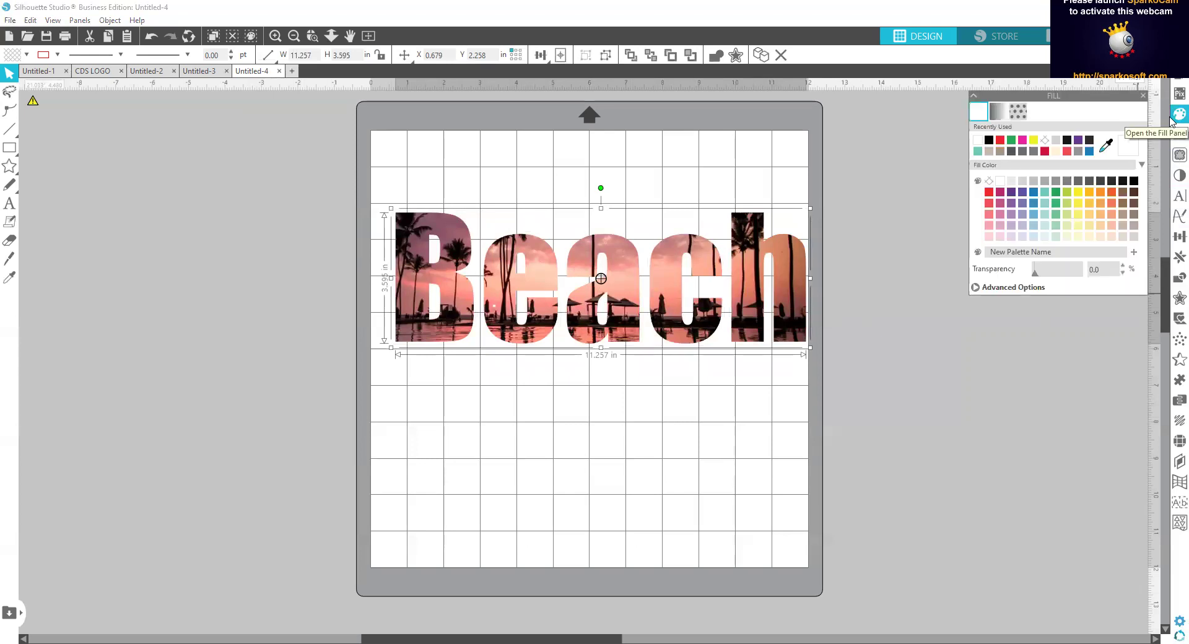
click(1017, 114)
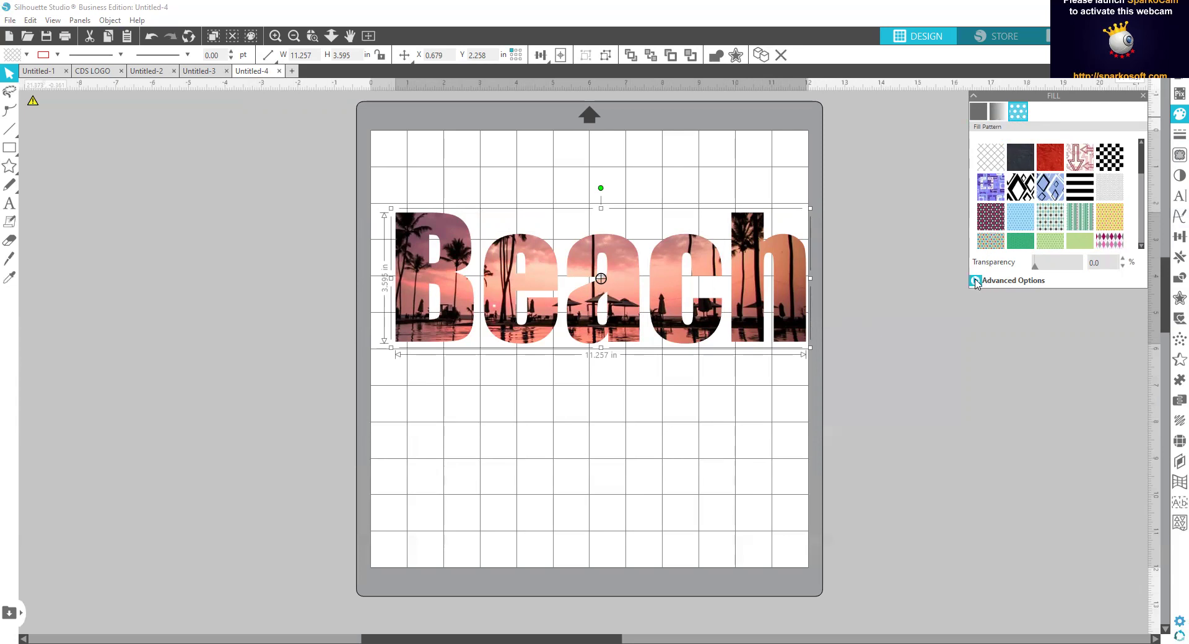
Pan the sunset photo inside the Beach letters with Pan Pattern, then reselect the word.
click(976, 282)
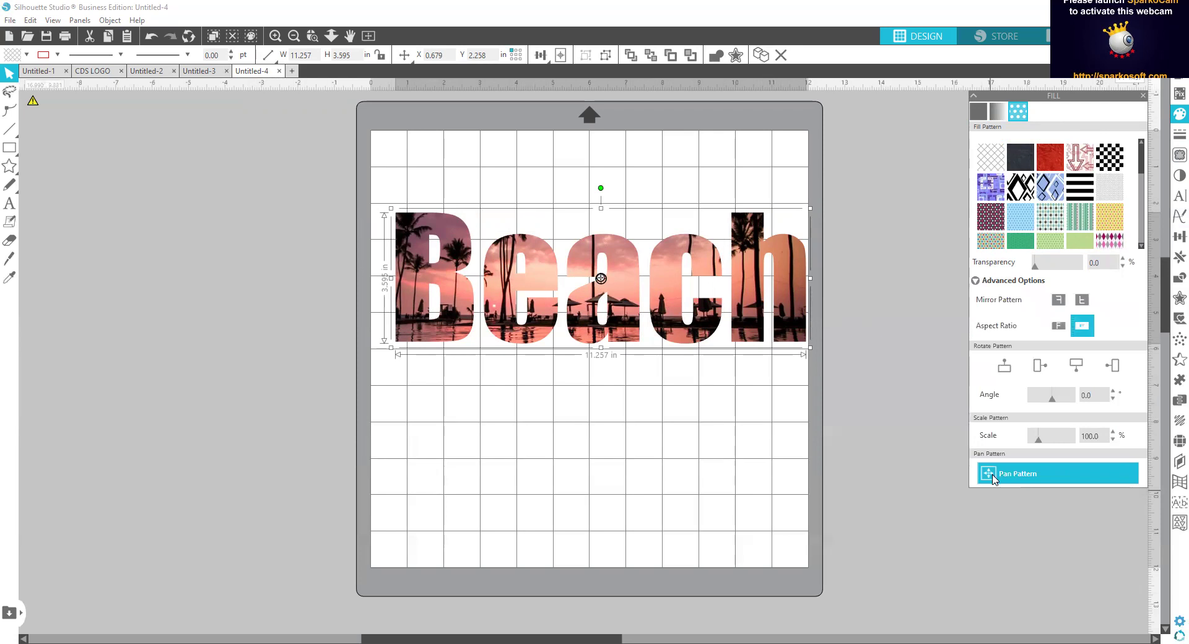
click(992, 478)
mouse_move(601, 278)
mouse_down()
mouse_move(637, 280)
mouse_move(642, 236)
mouse_move(611, 234)
mouse_move(613, 187)
mouse_move(629, 354)
mouse_move(628, 275)
mouse_move(581, 277)
mouse_move(601, 277)
mouse_up()
click(627, 364)
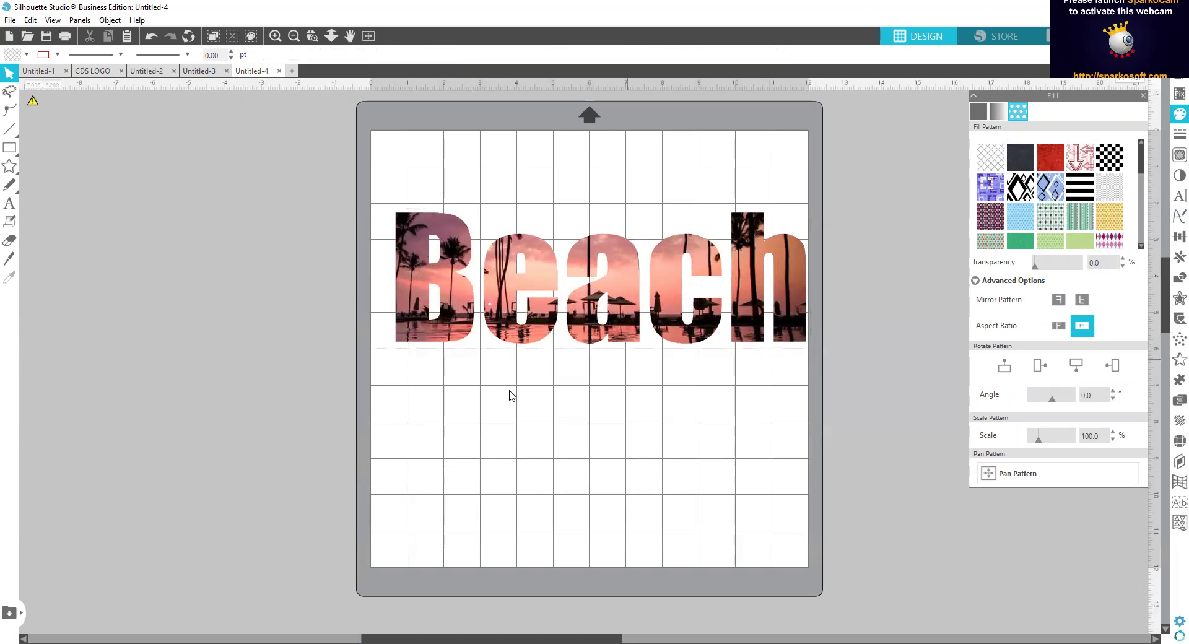
drag(344, 375, 918, 212)
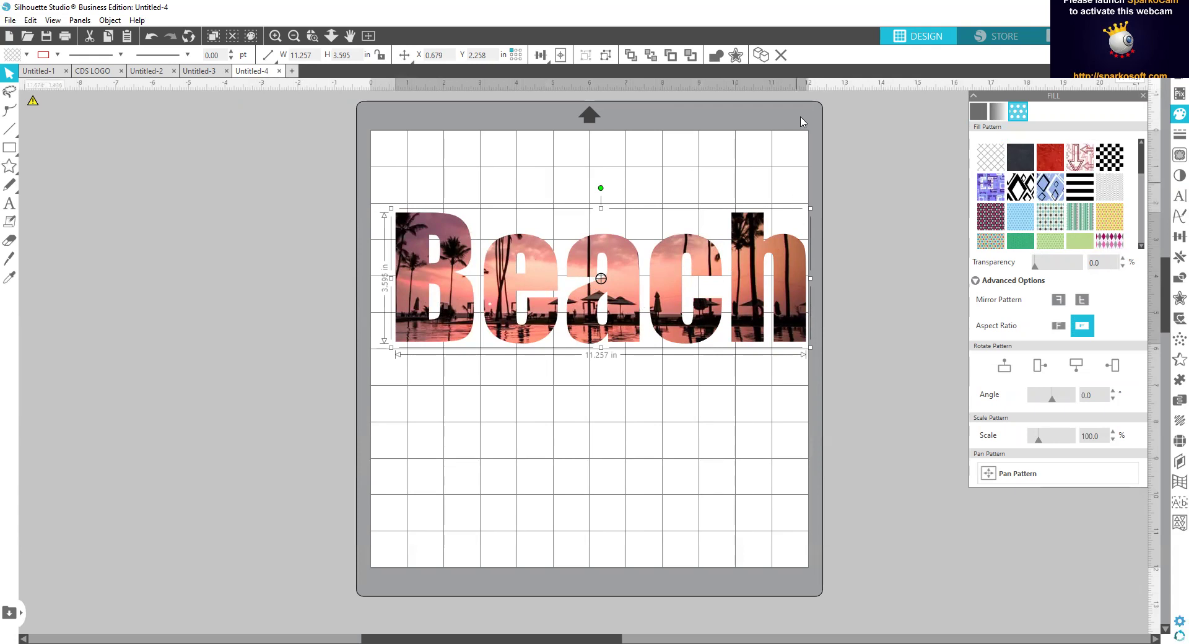
Apply a 0.045 in offset outline around the Beach letters.
click(1172, 133)
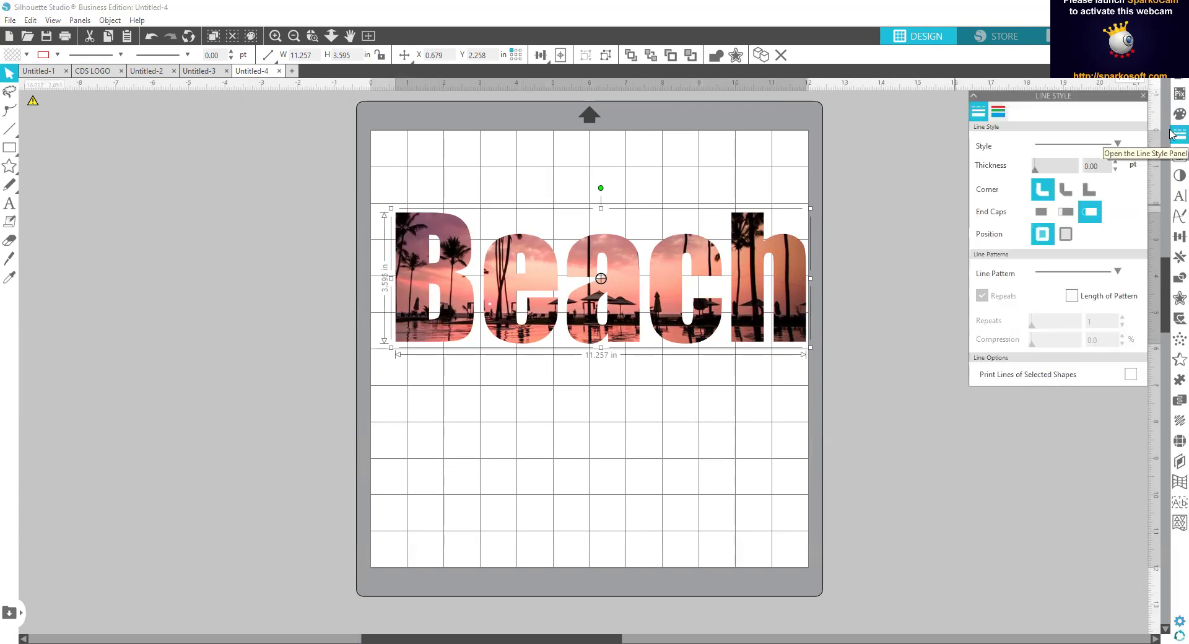
click(337, 181)
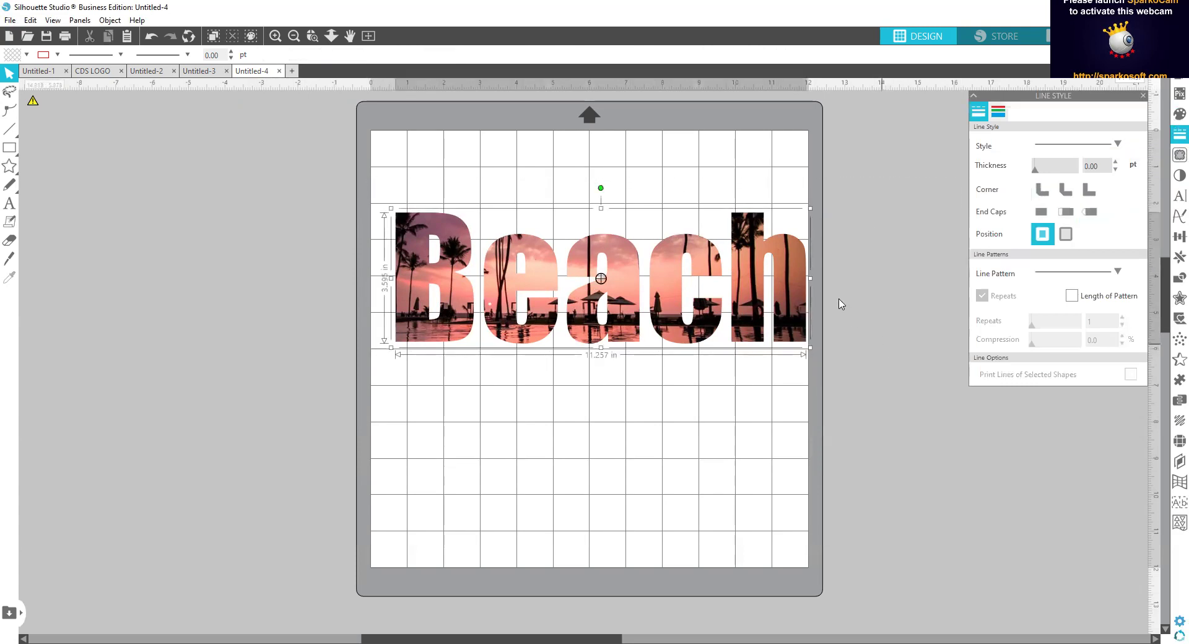
right_click(860, 265)
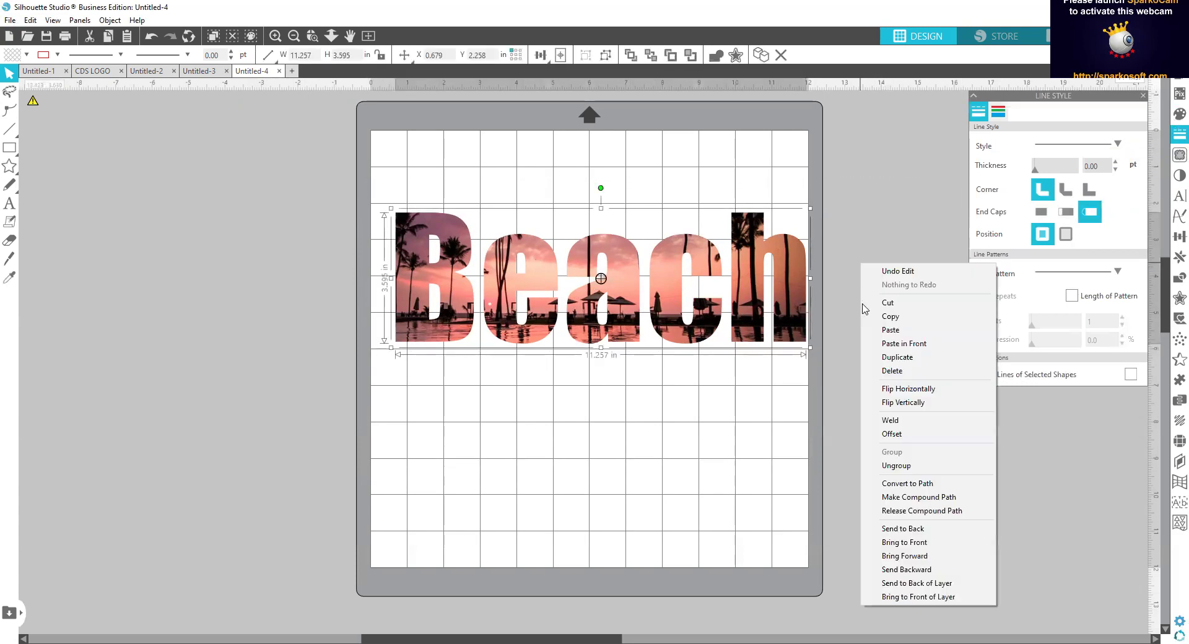
click(903, 434)
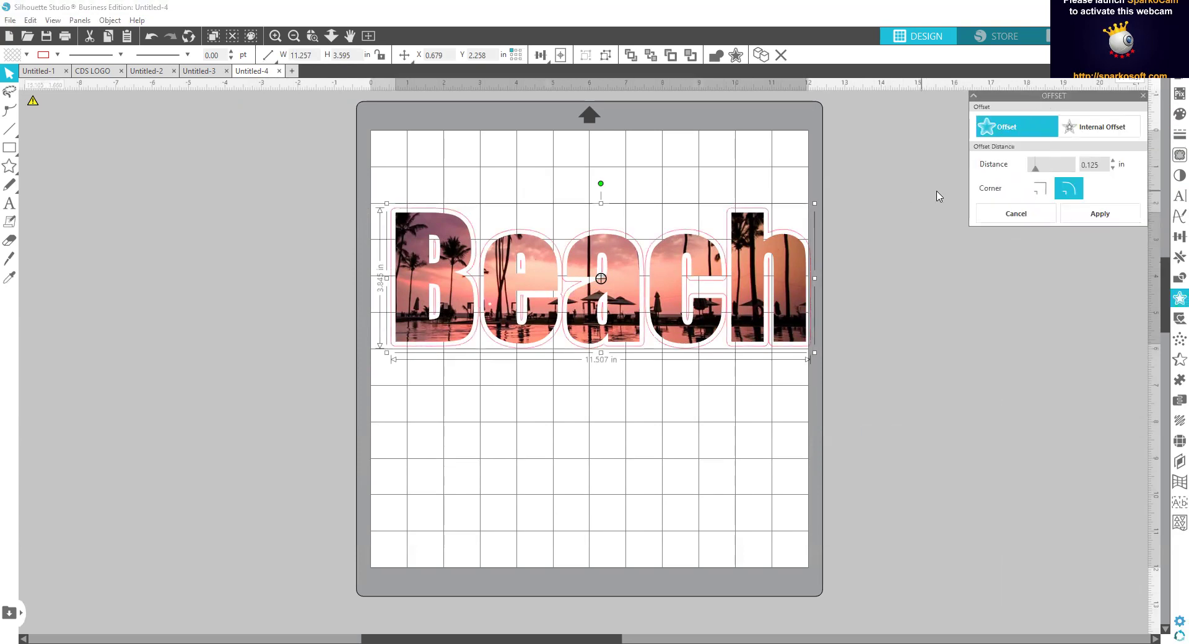
drag(1038, 172, 1026, 173)
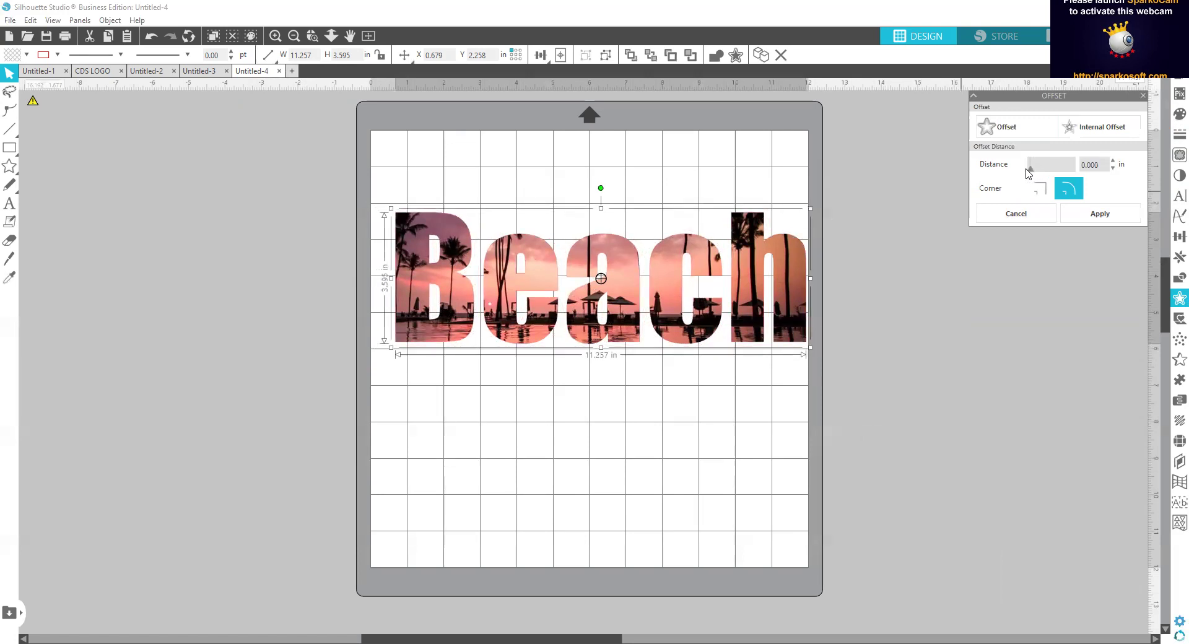
click(1112, 161)
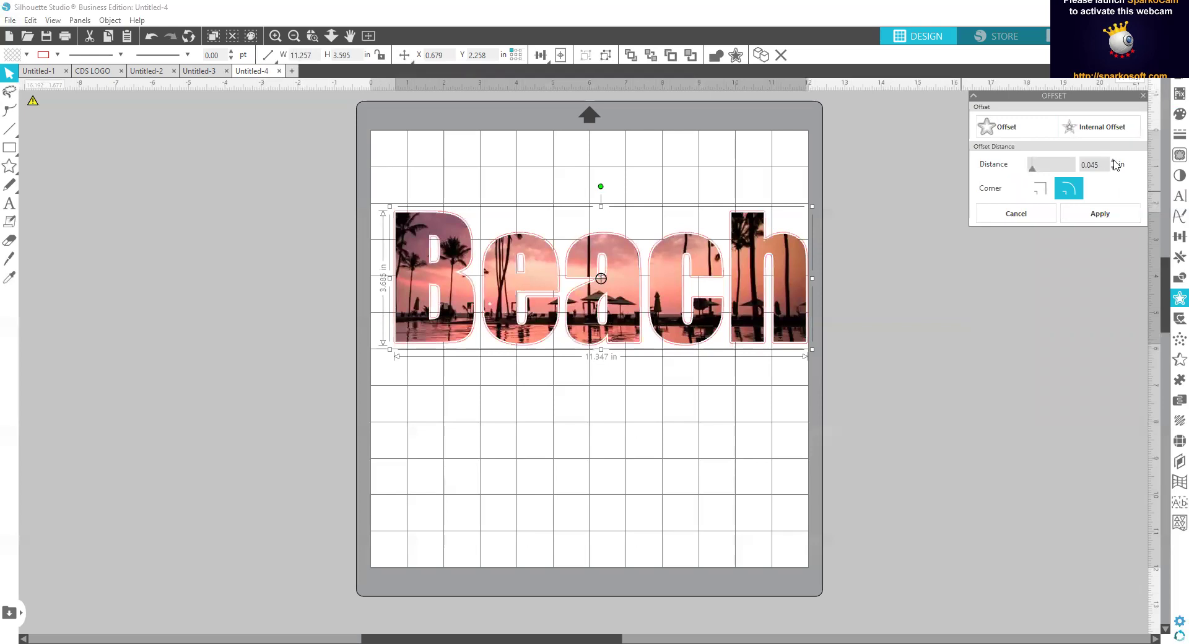
click(1072, 214)
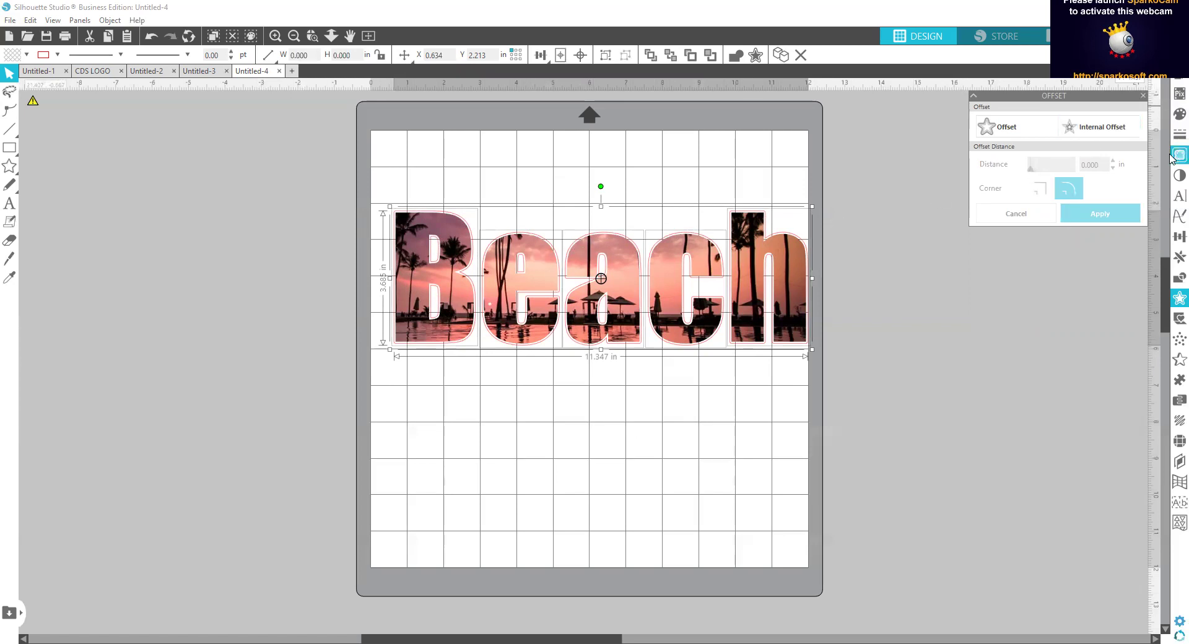
Give the offset a 0.50 pt mauve line sampled from the B and a matching mauve fill.
click(1179, 135)
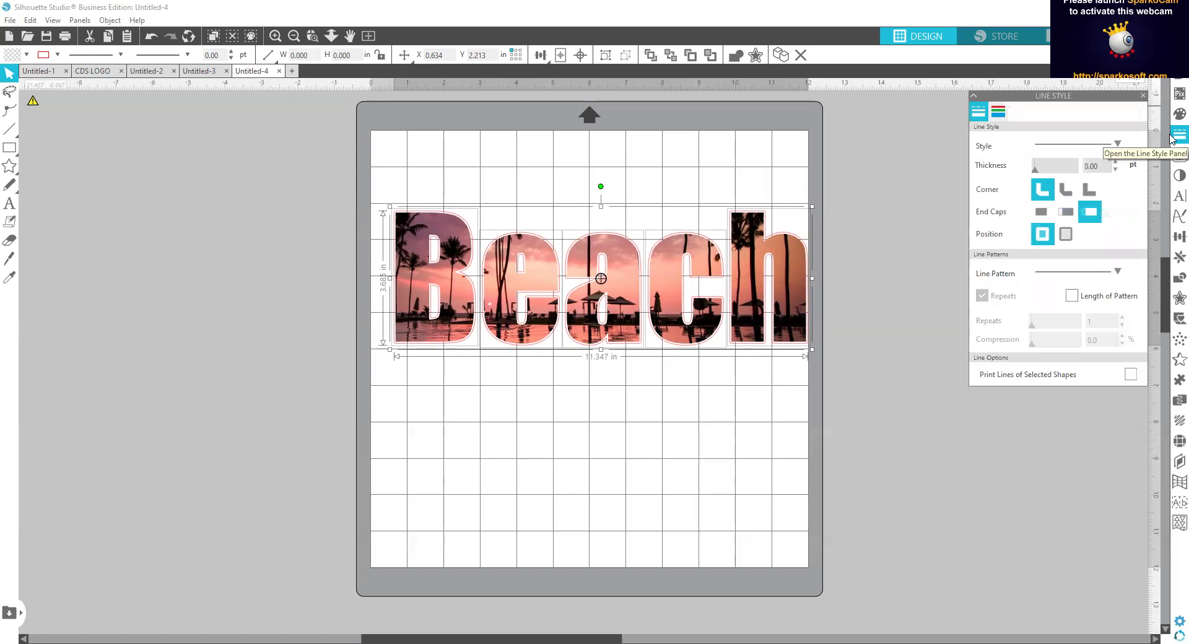
click(999, 113)
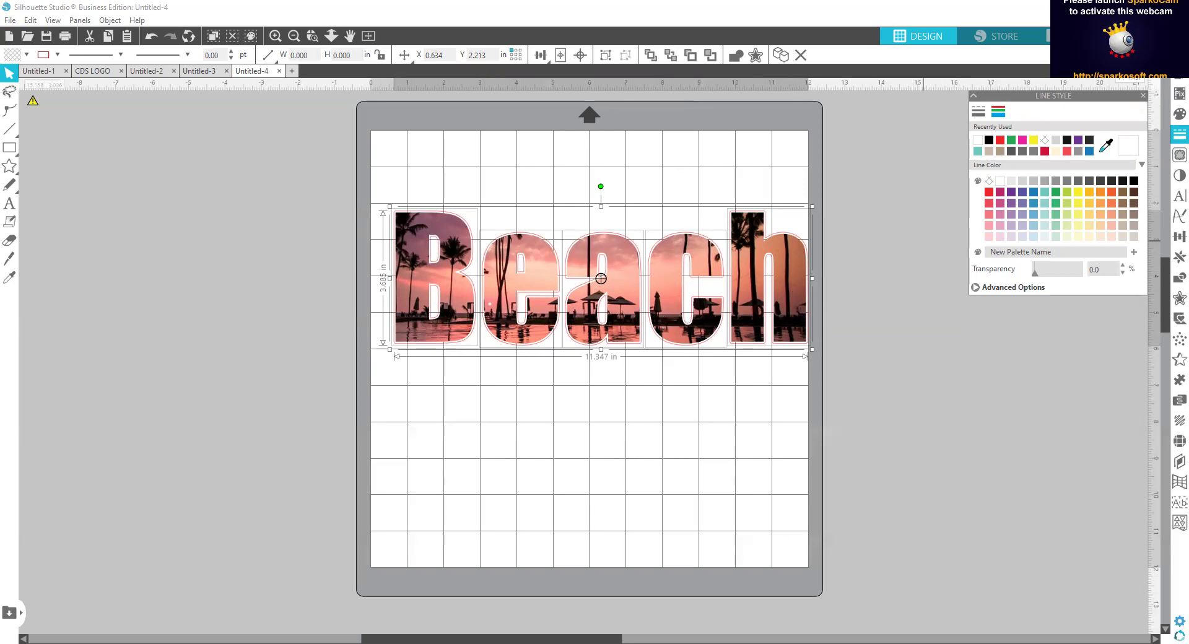
click(1105, 146)
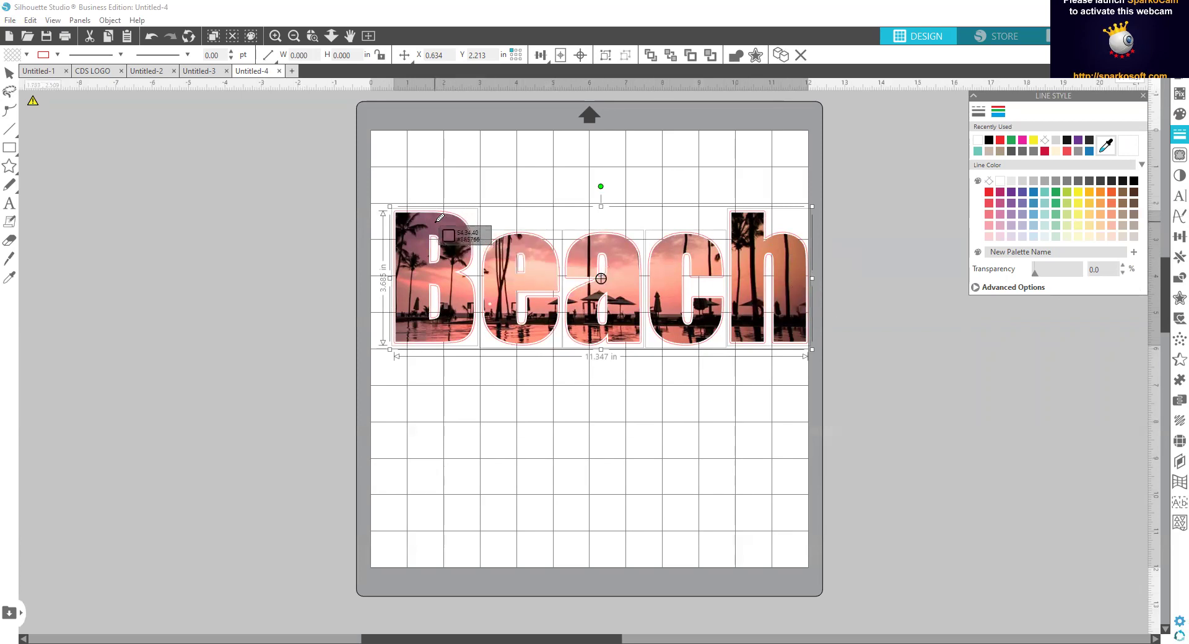
click(435, 221)
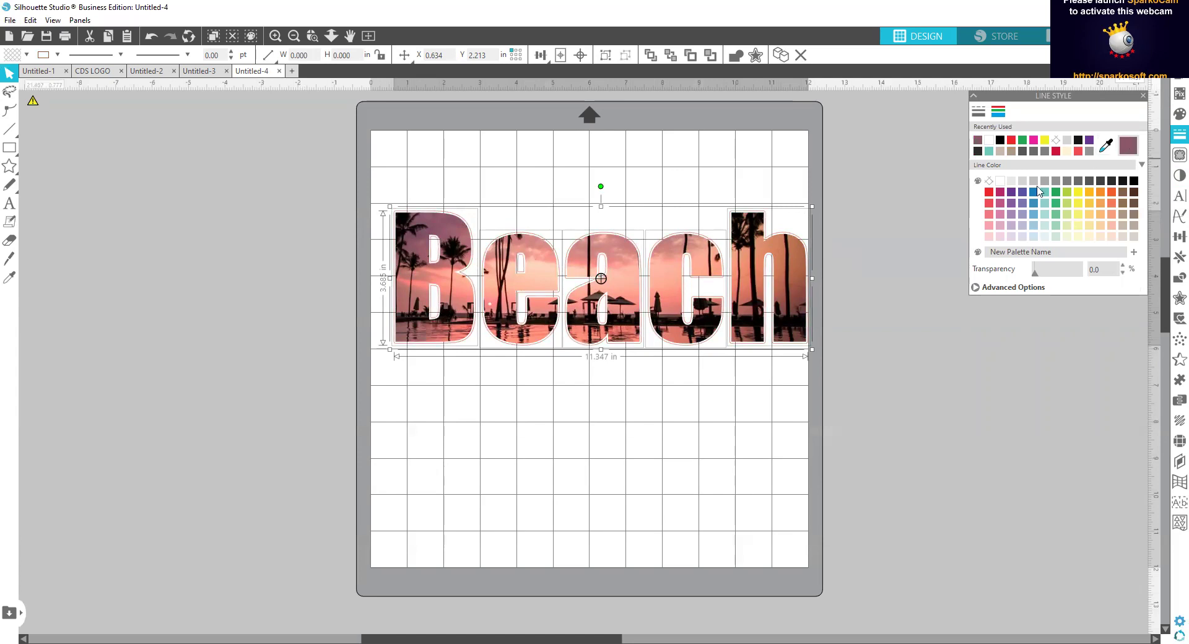
click(1172, 135)
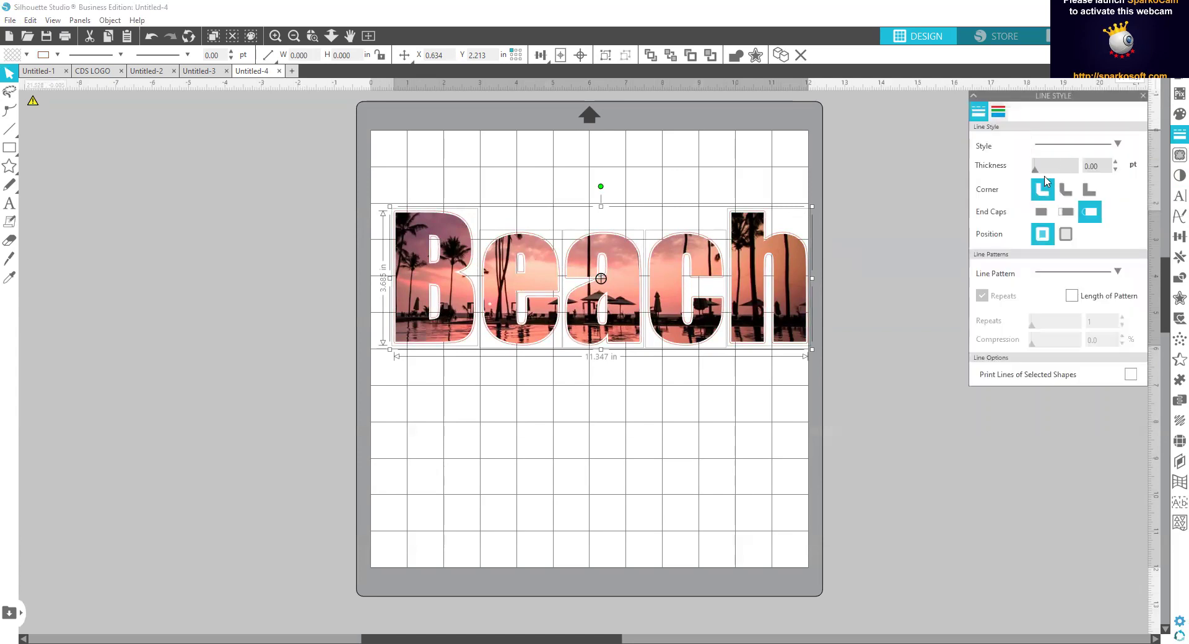
click(1034, 174)
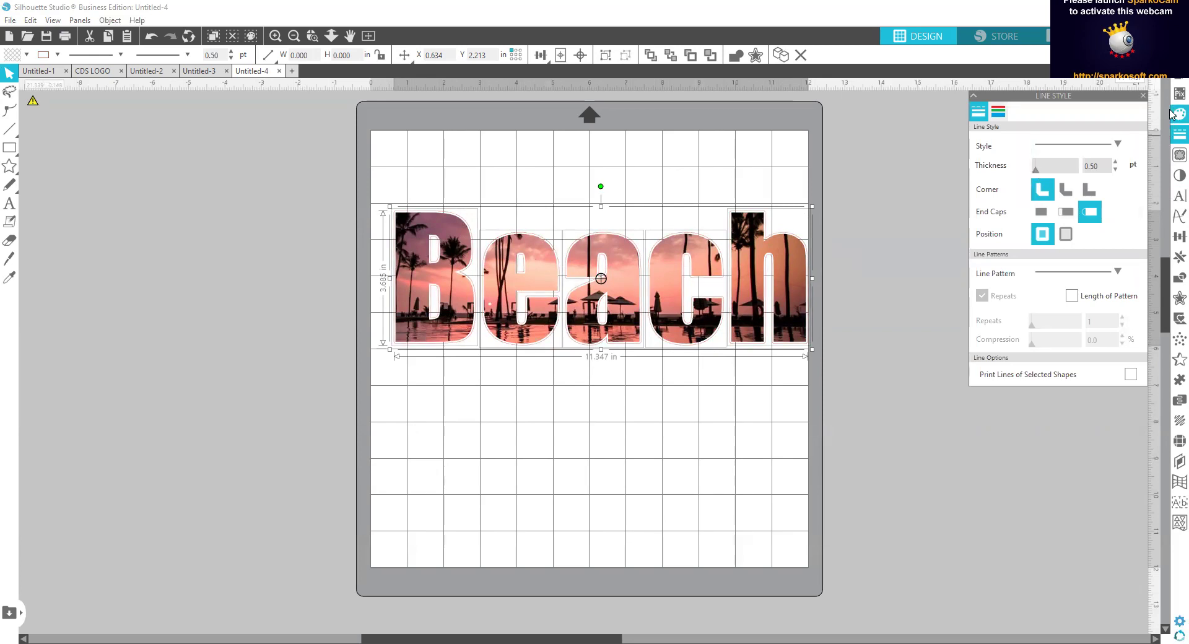
click(1172, 115)
click(1127, 147)
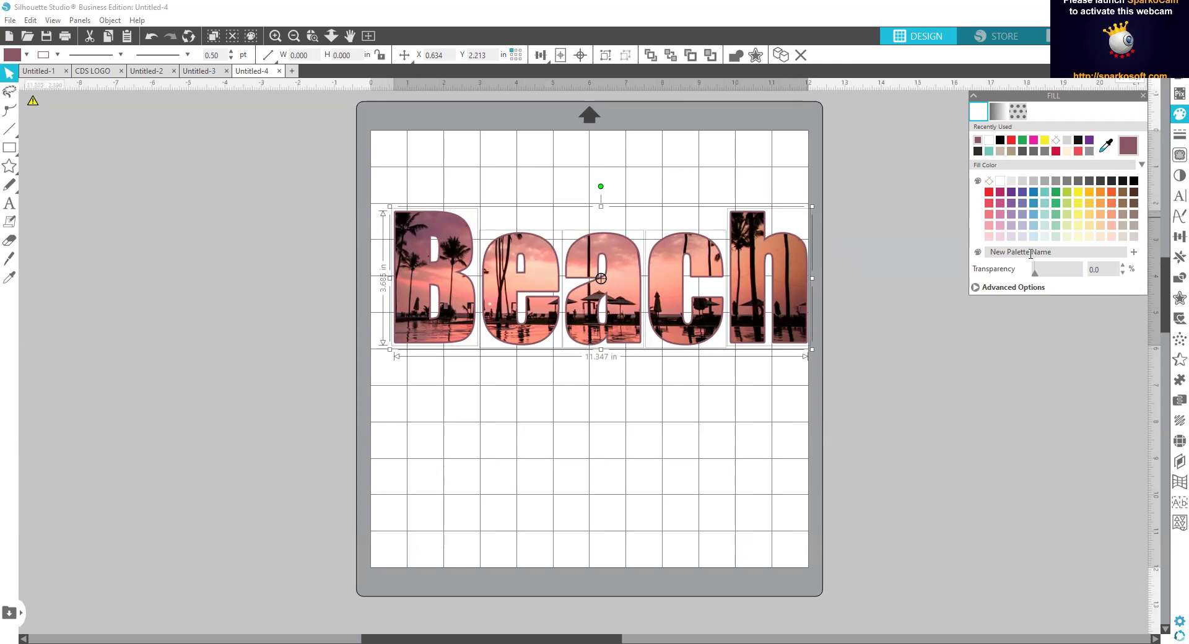
Fine-tune the hue of the offset's mauve fill colour.
click(976, 291)
mouse_move(1129, 313)
mouse_down()
mouse_move(1133, 345)
mouse_move(1132, 312)
mouse_up()
click(1135, 362)
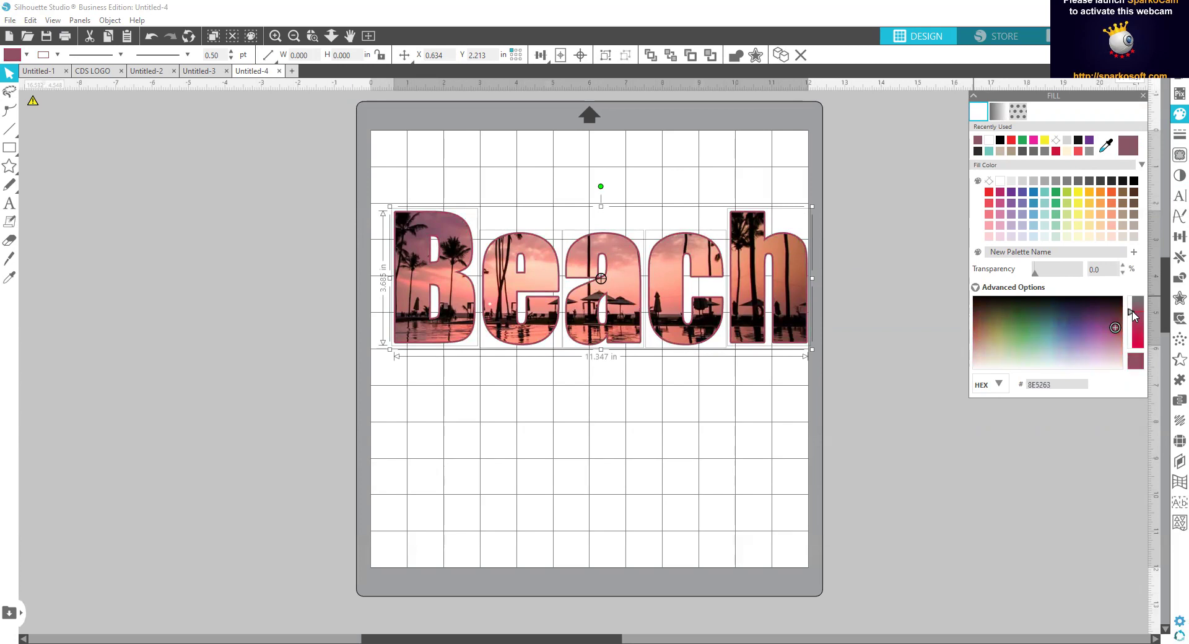
key(i)
key(Escape)
Group the Beach letters with their offset and move them off the mat to the upper left.
click(909, 211)
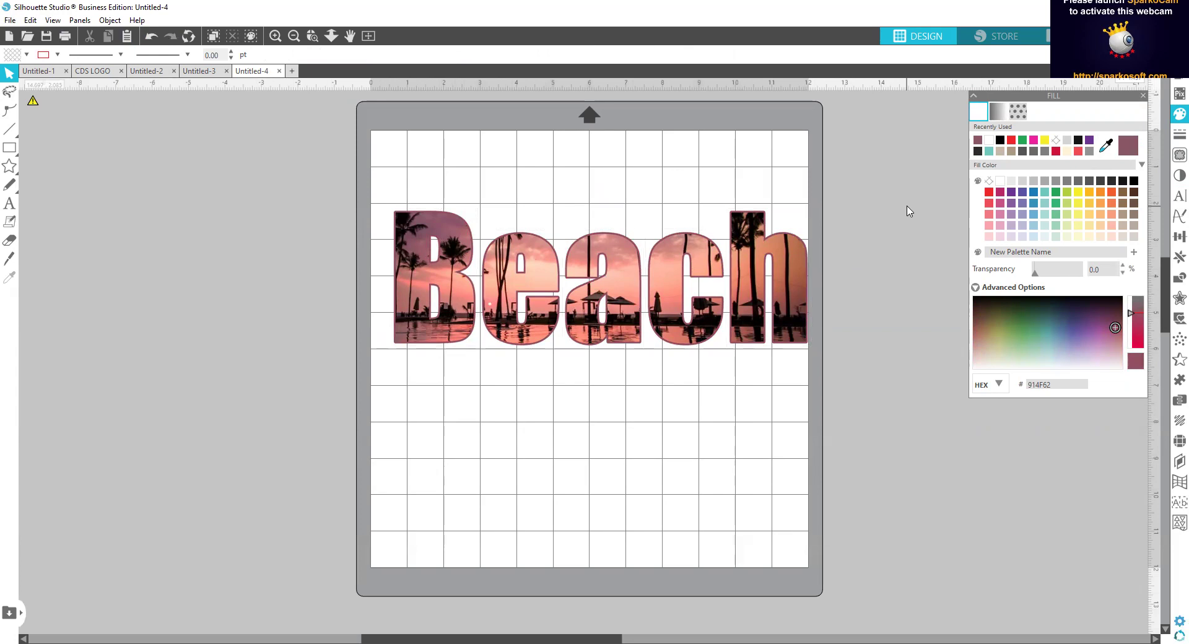
drag(353, 427, 800, 252)
right_click(858, 229)
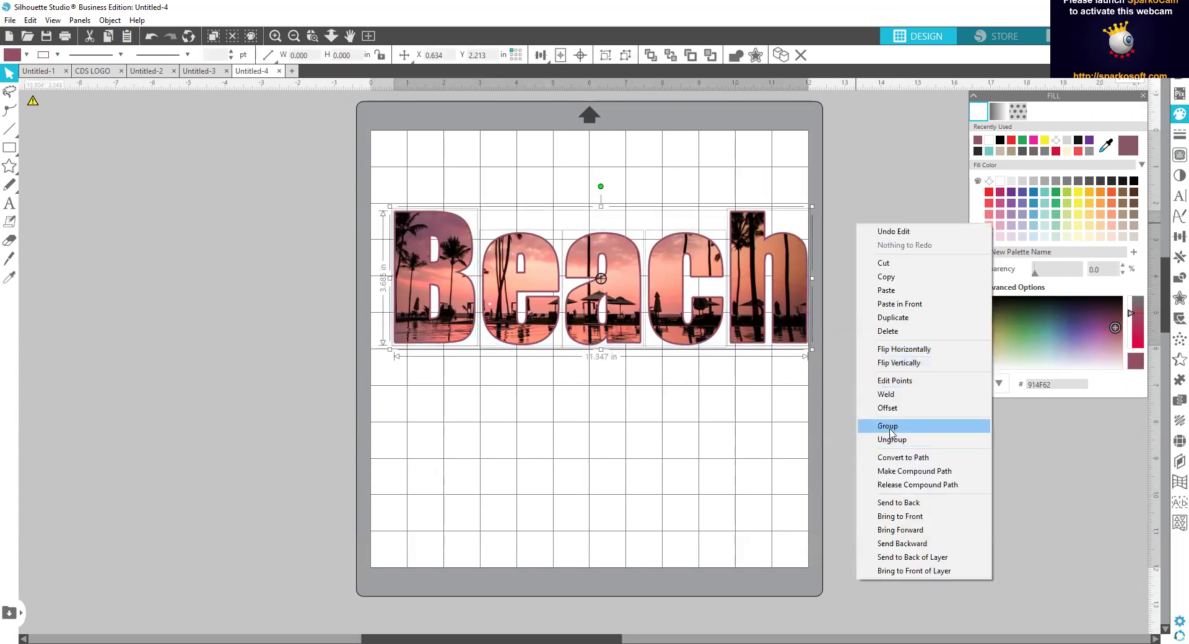
click(895, 444)
drag(669, 299, 165, 212)
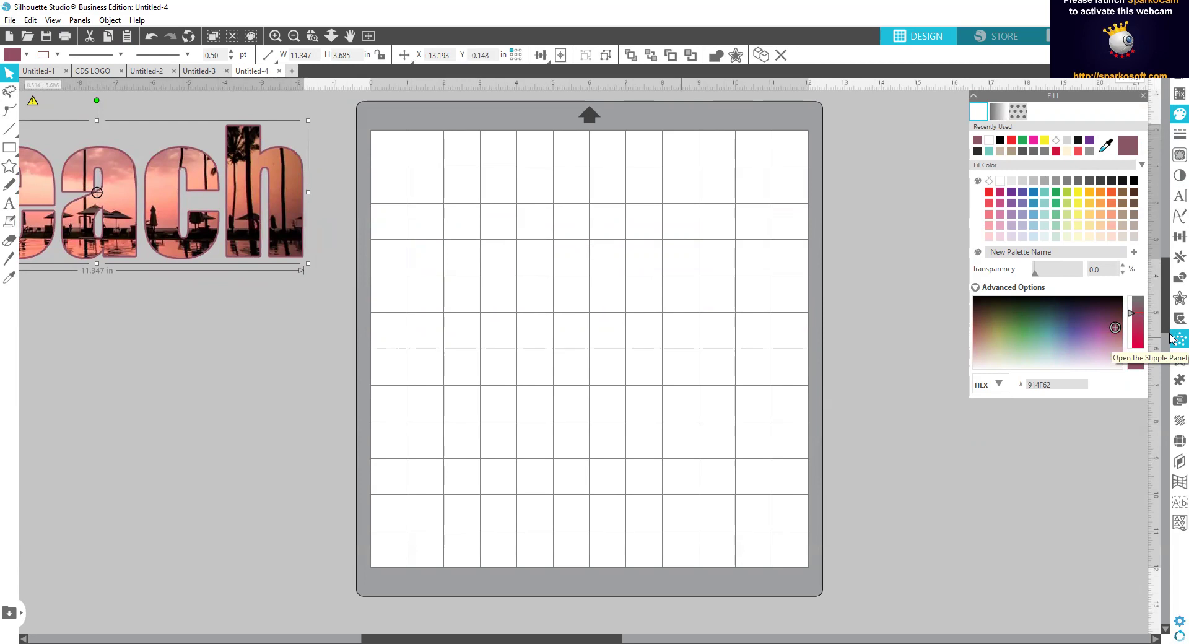
Add a new 'Beach' text on the mat and set its font to Impact.
click(9, 203)
click(499, 265)
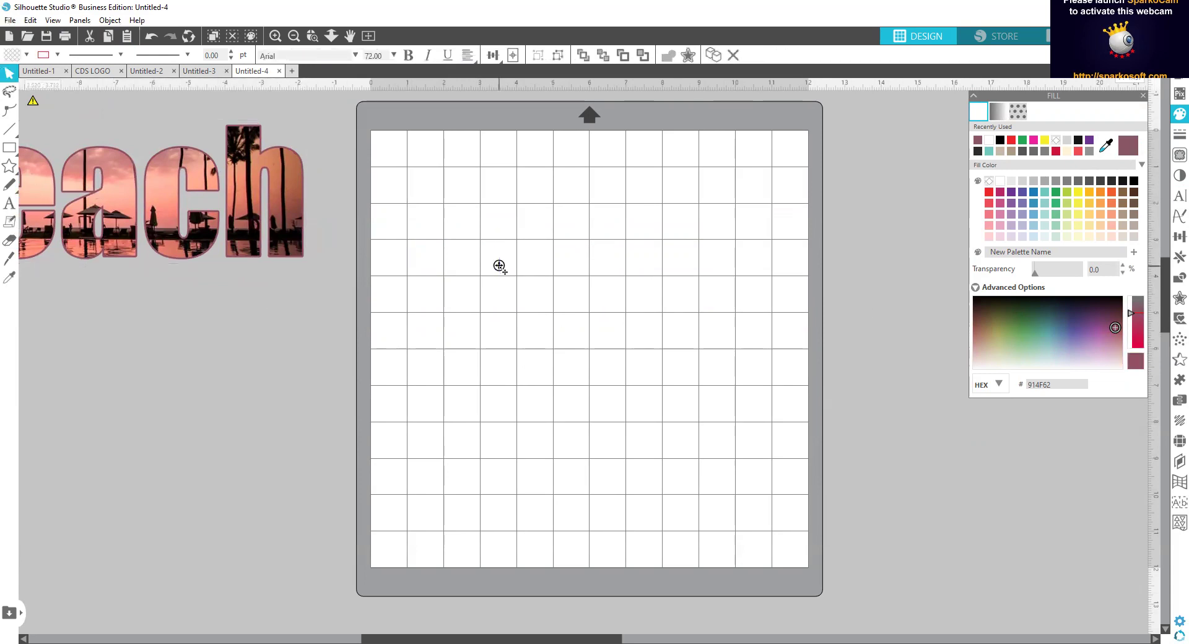
text(Beach)
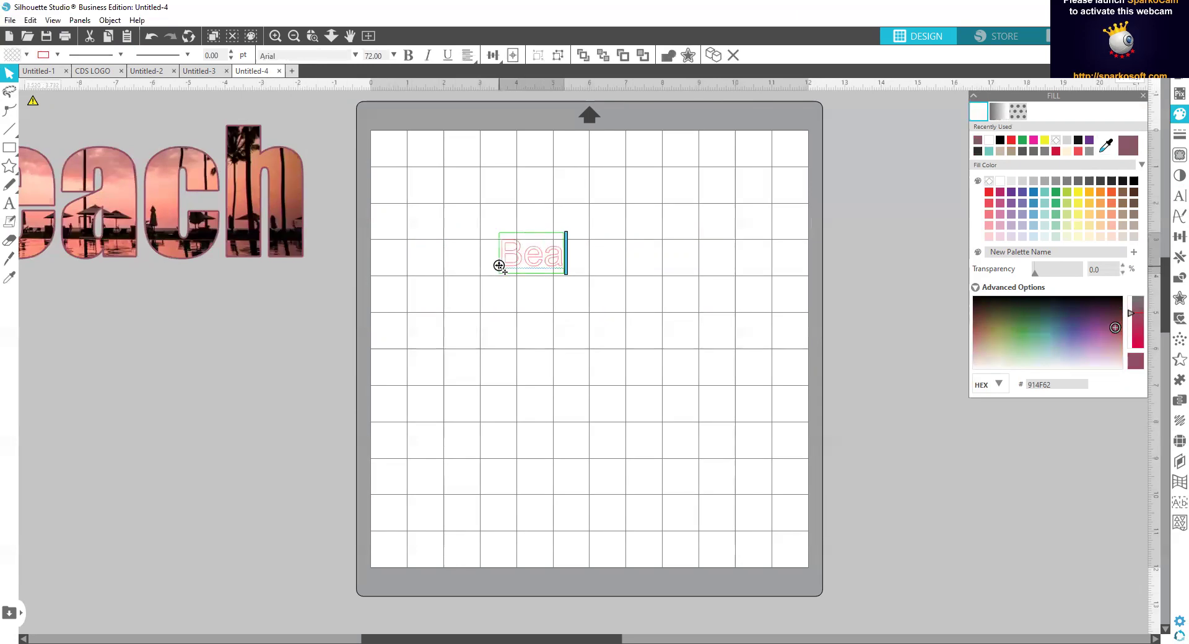
click(696, 315)
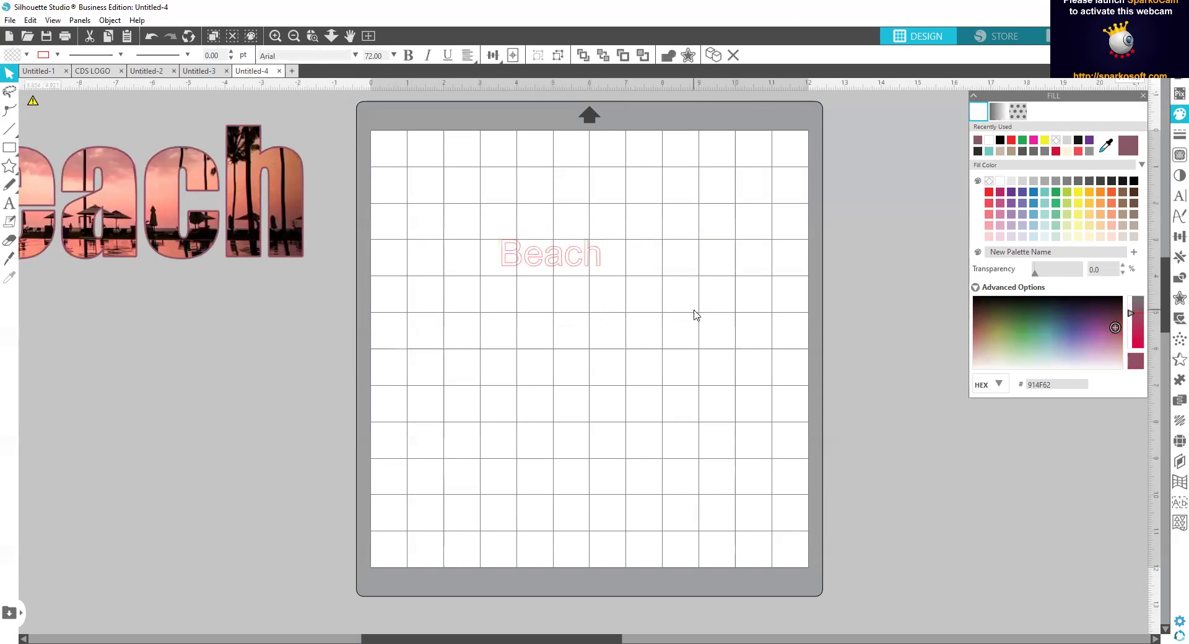
click(559, 266)
click(1171, 195)
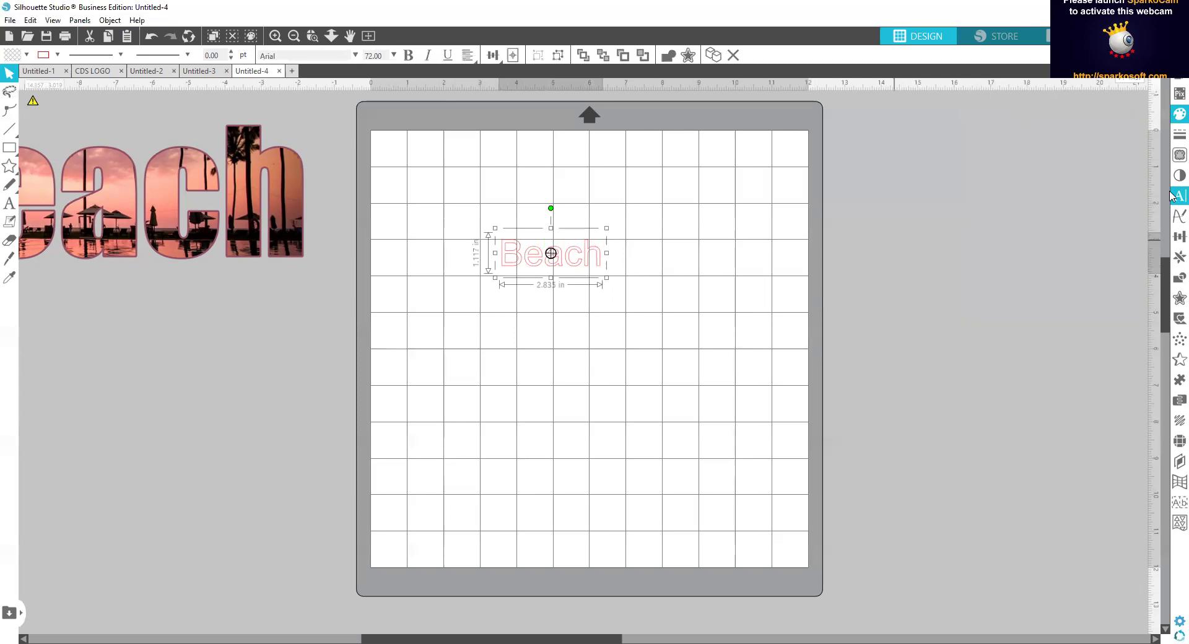
click(1029, 210)
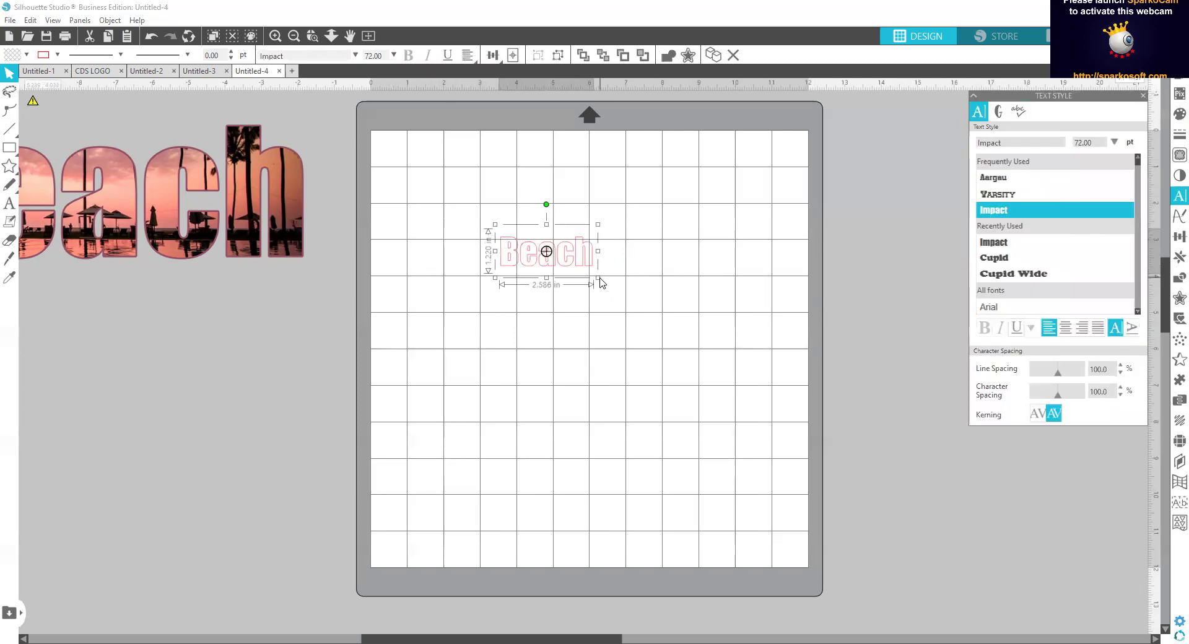
Enlarge the new Beach to about 11.6 in wide and move it to the mat's top.
drag(597, 276, 858, 400)
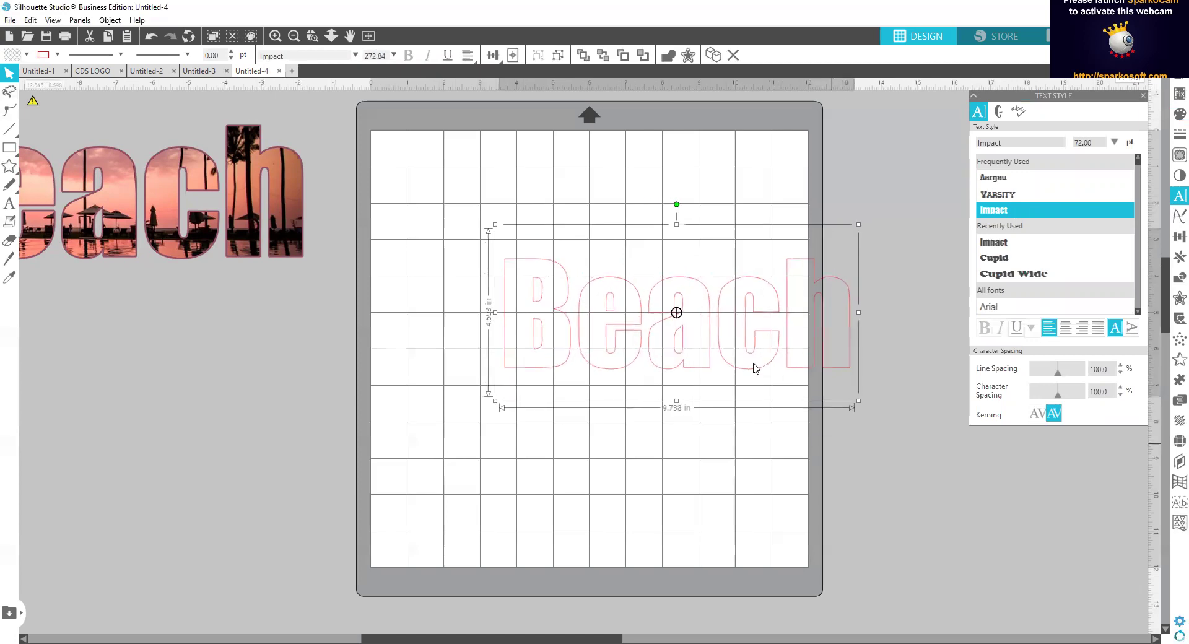
drag(708, 342, 632, 306)
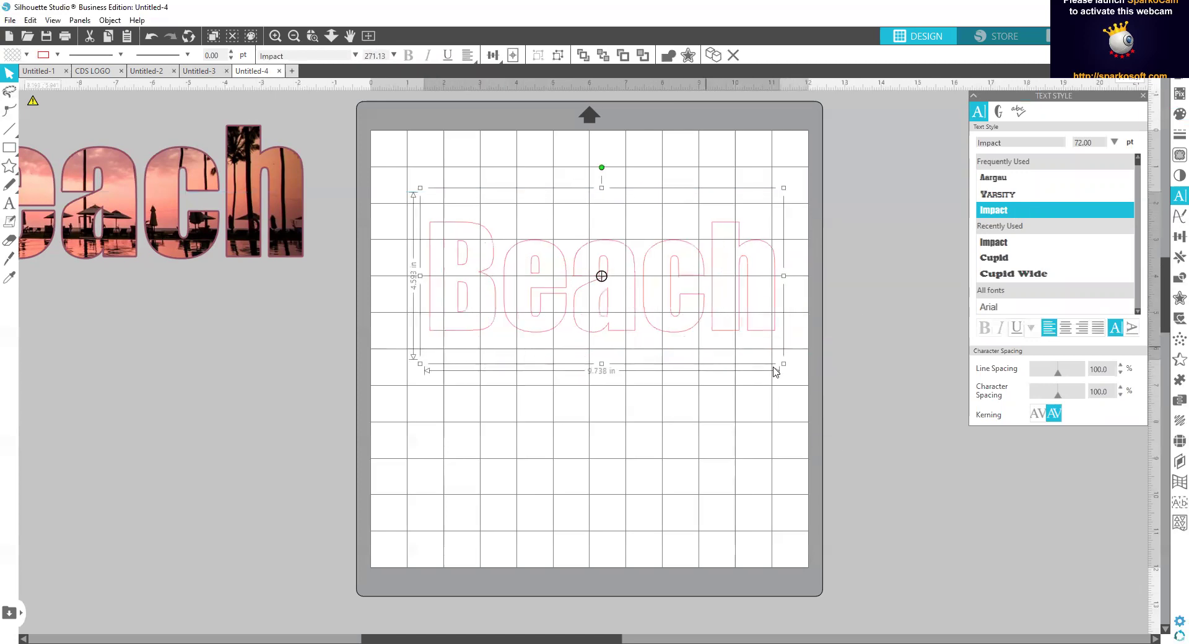
drag(783, 362, 808, 382)
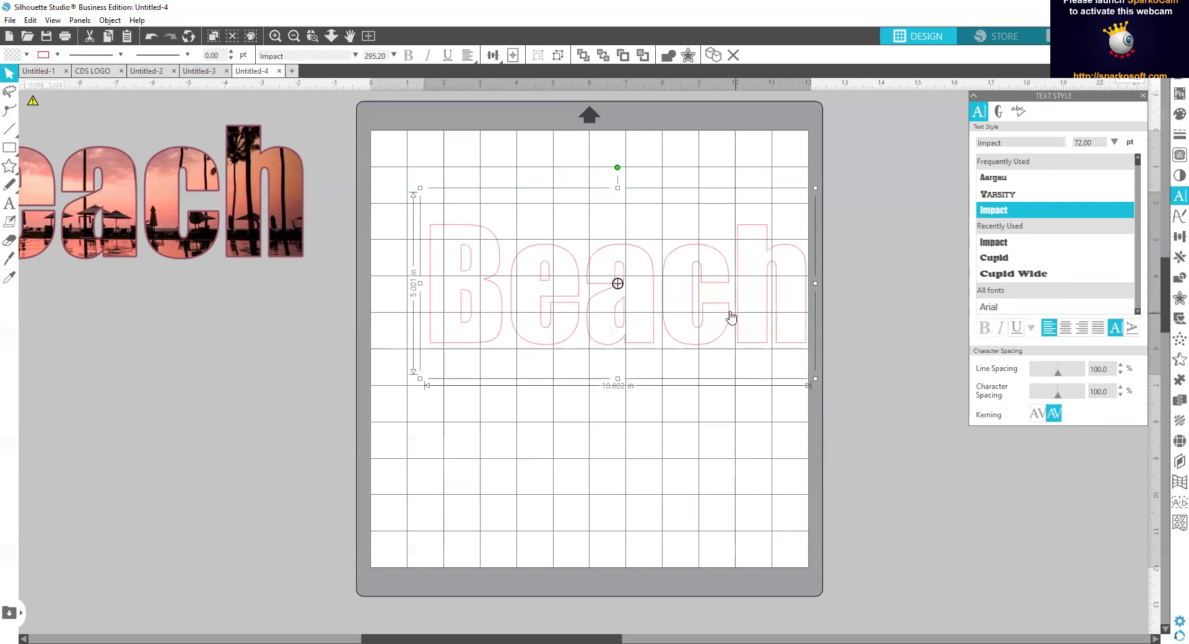
drag(702, 304, 696, 273)
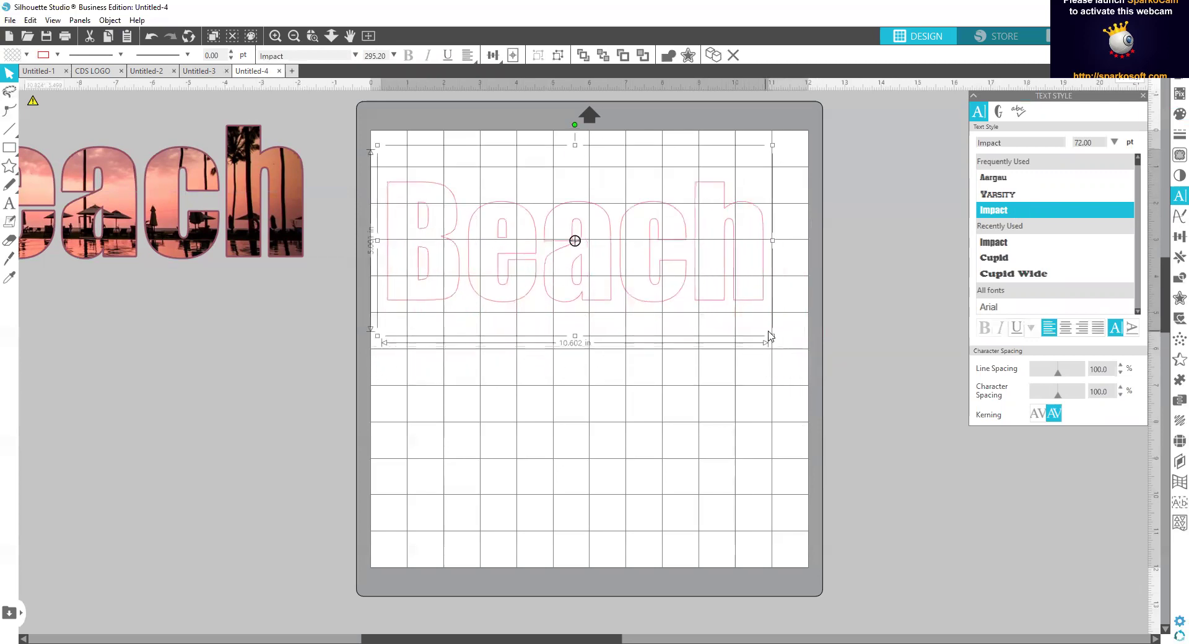
click(783, 345)
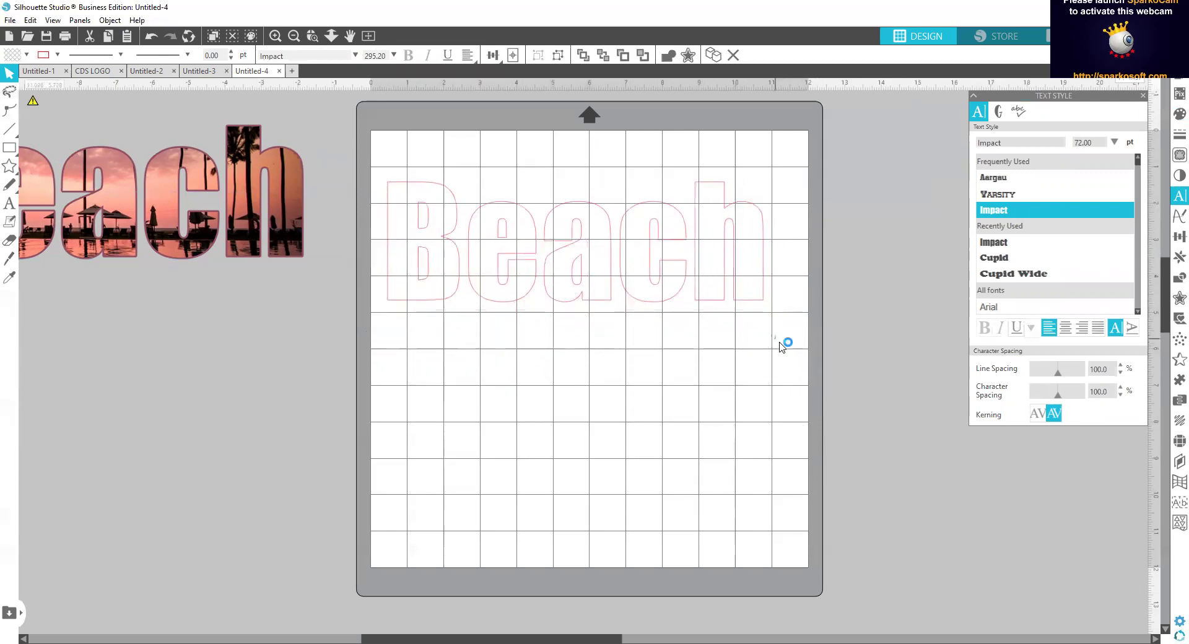
click(747, 269)
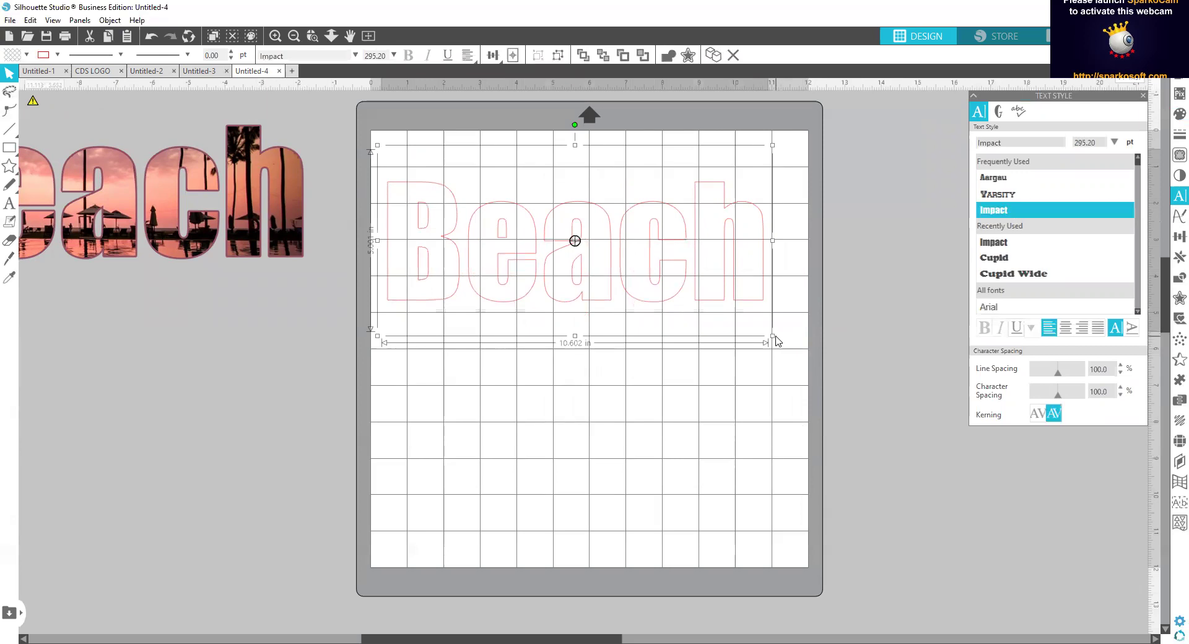
drag(775, 339, 807, 371)
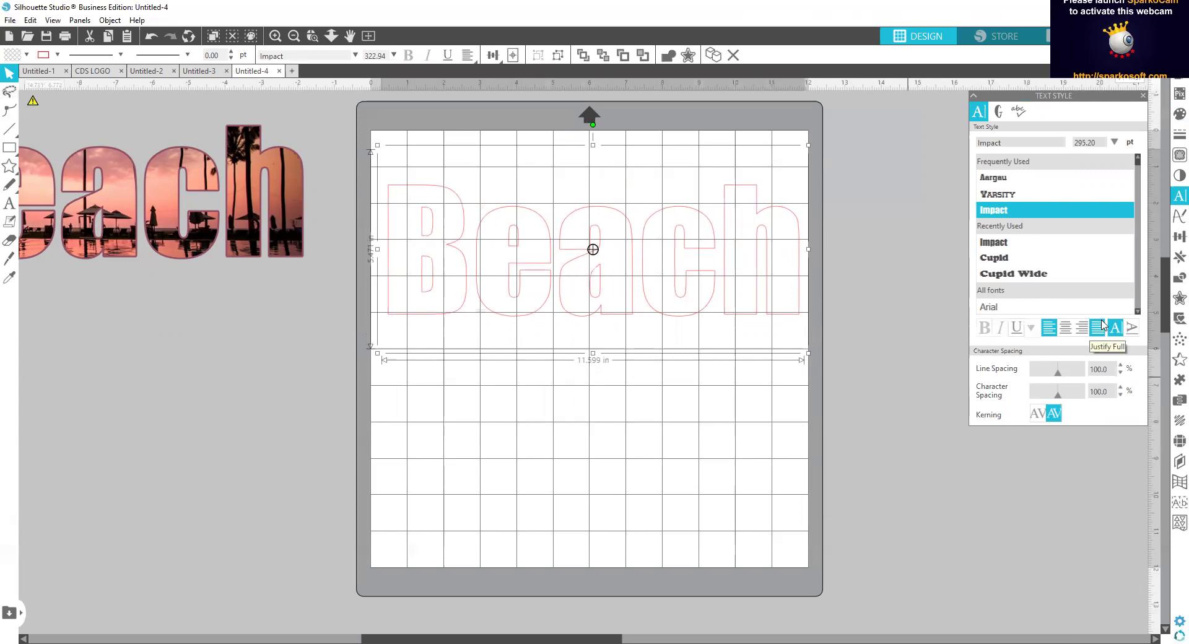
Make two duplicates of the outlined Beach text with Ctrl+D.
key(i)
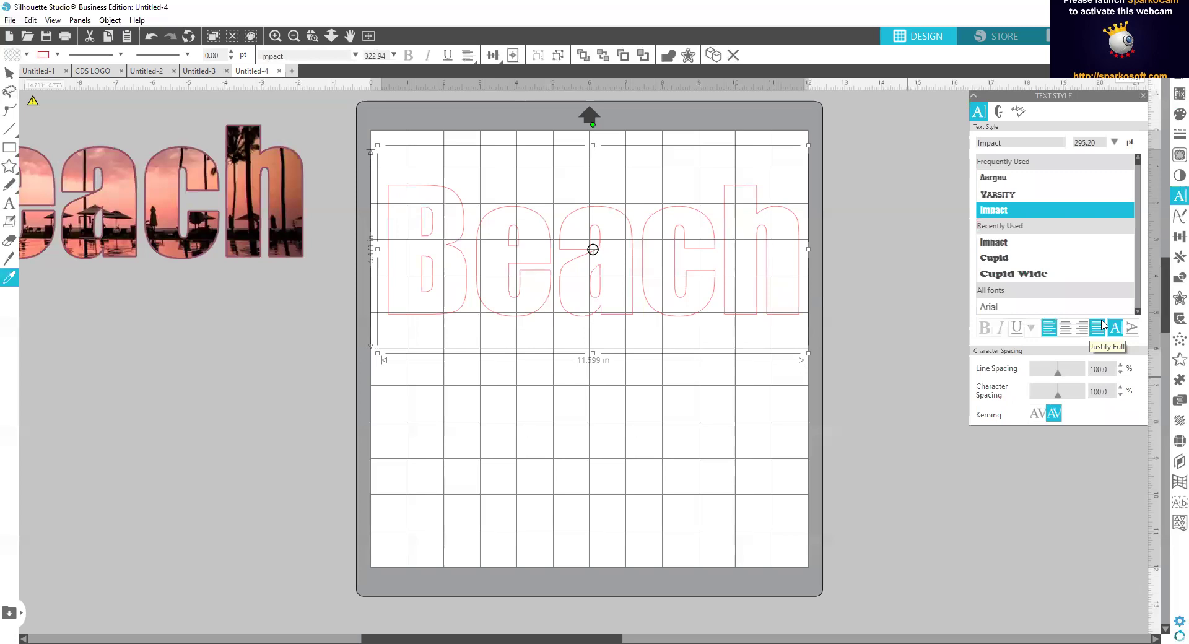
key(ctrl+d)
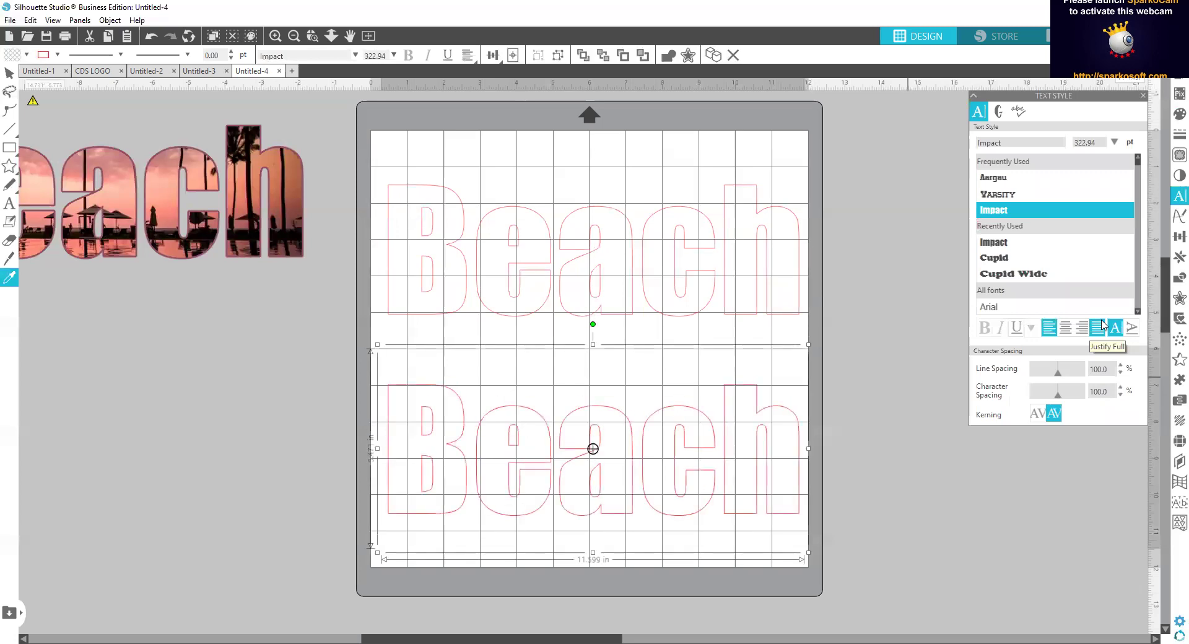
key(ctrl+d)
key(Escape)
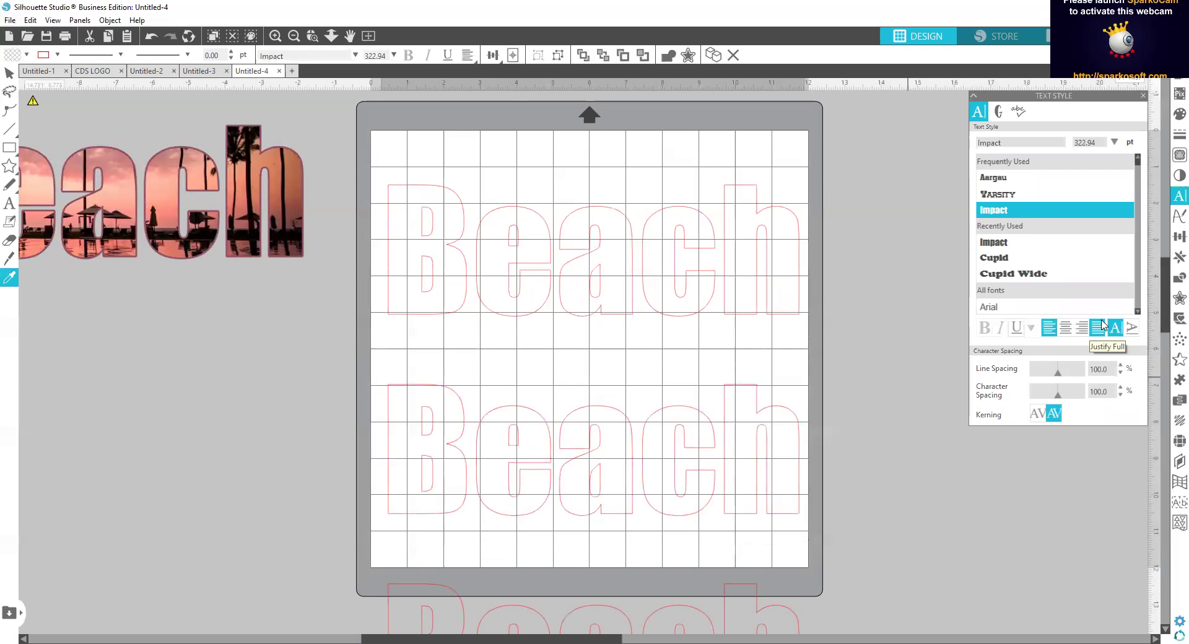
key(v)
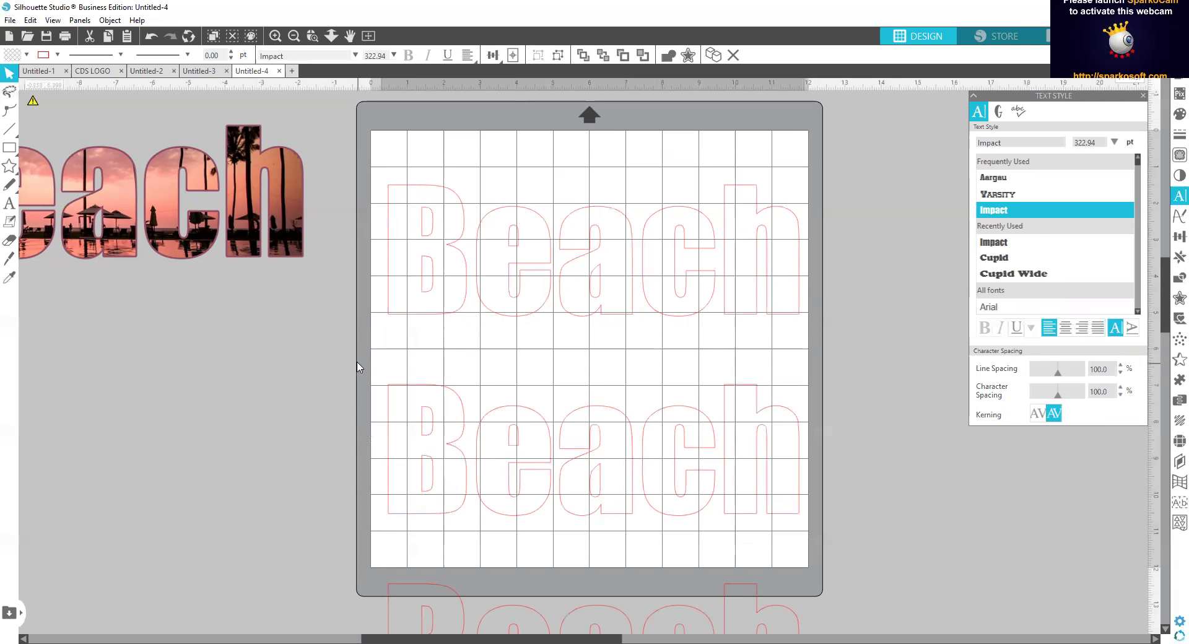
Move both Beach copies off the mat to the left and reselect the 11.599 in original.
drag(360, 365, 885, 565)
scroll(885, 564, down, 3)
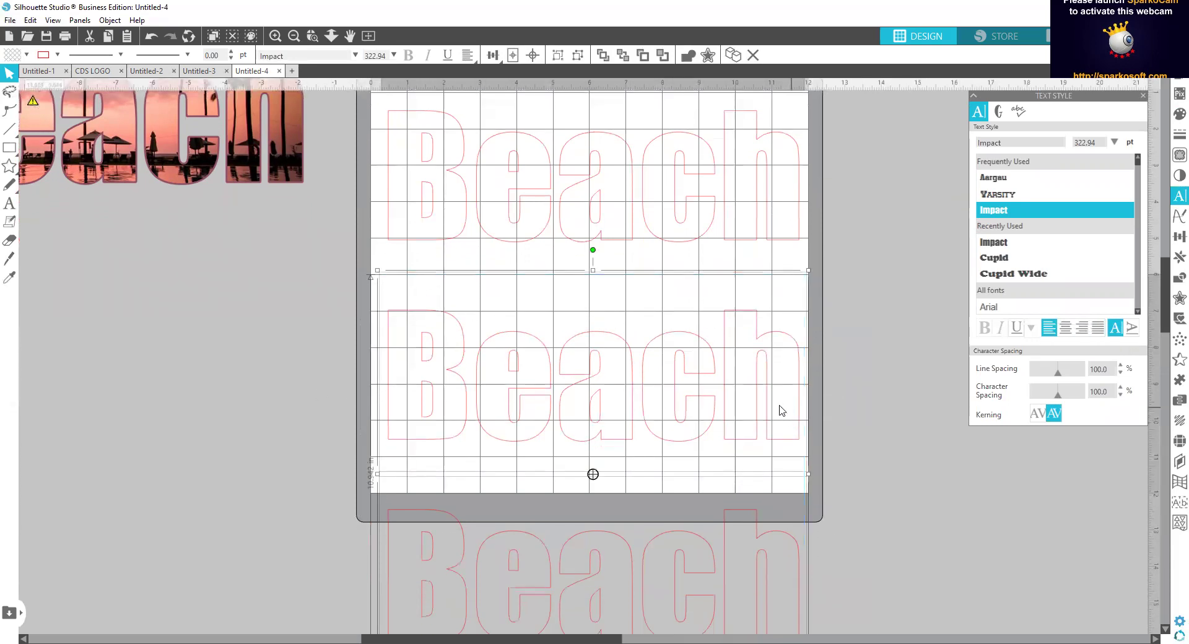
click(742, 416)
click(741, 416)
drag(635, 386, 3, 341)
drag(604, 579, 3, 517)
click(713, 303)
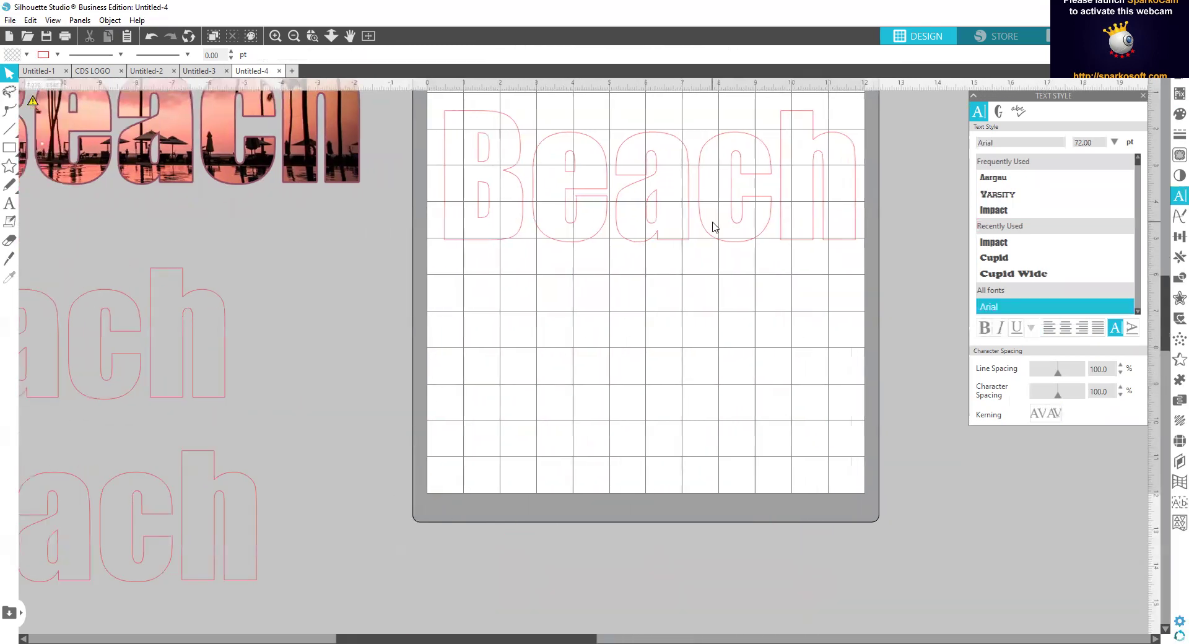
click(705, 226)
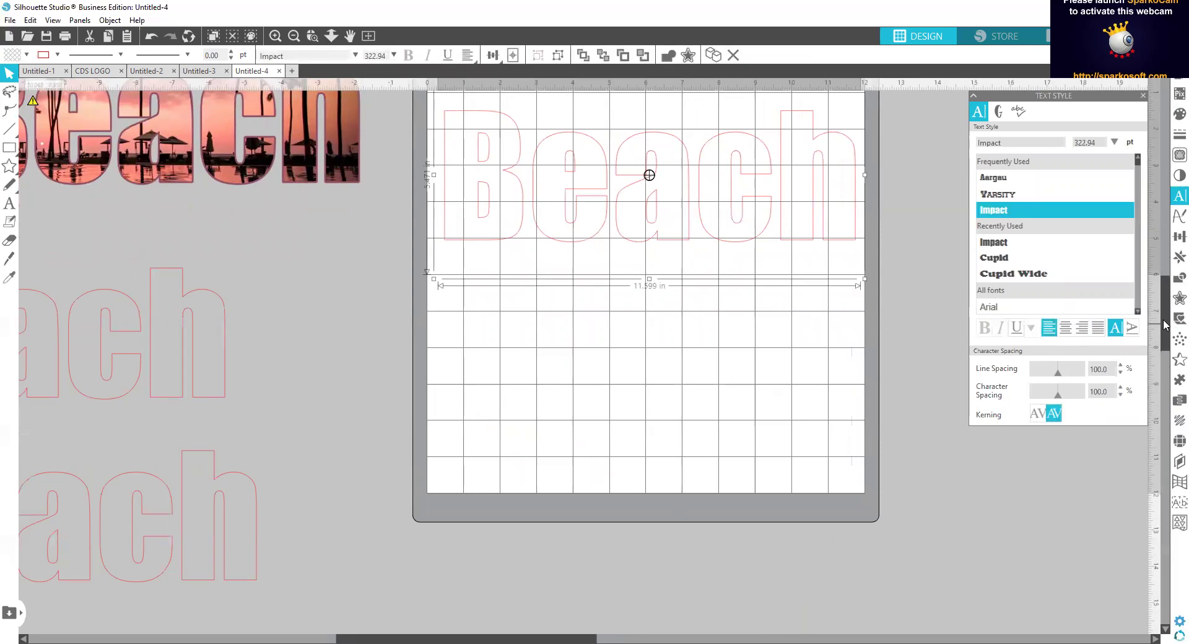
drag(1164, 325, 1165, 294)
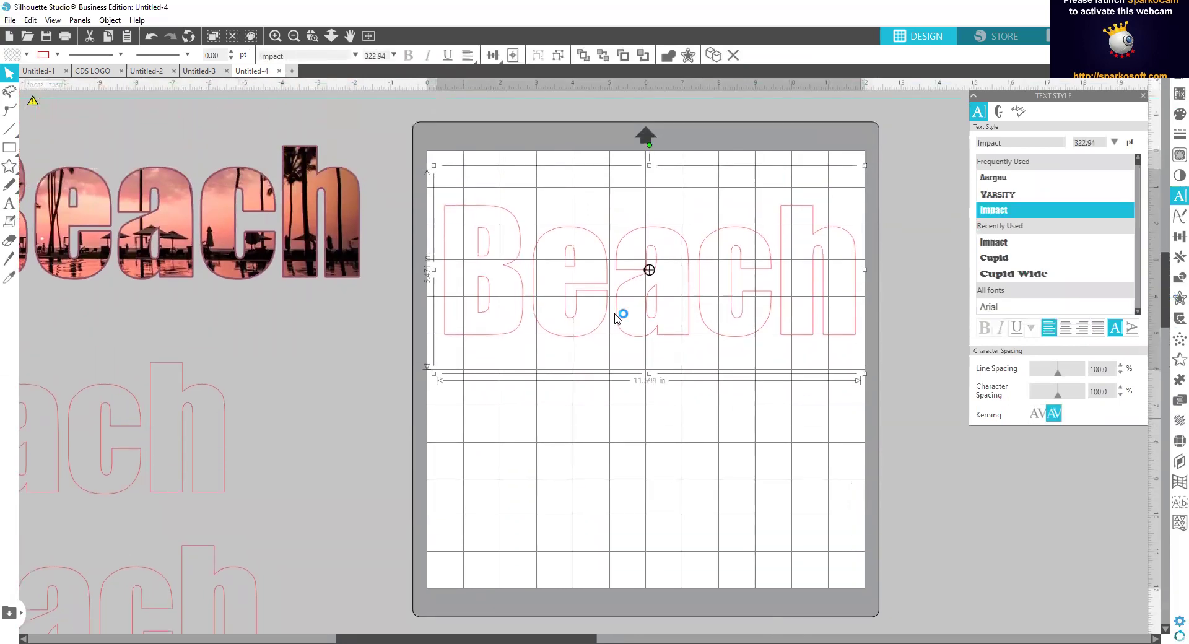
click(1172, 116)
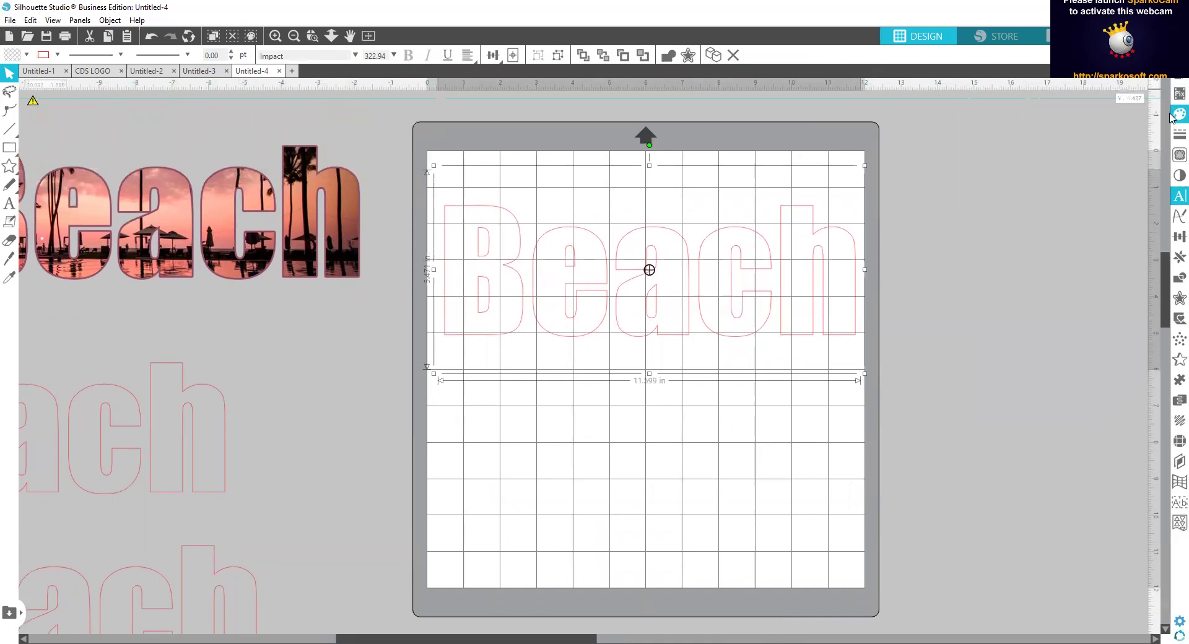
Give Beach the blue cloudy-sky pattern fill instead of purple tartan, and move it off the mat upper right.
click(1171, 118)
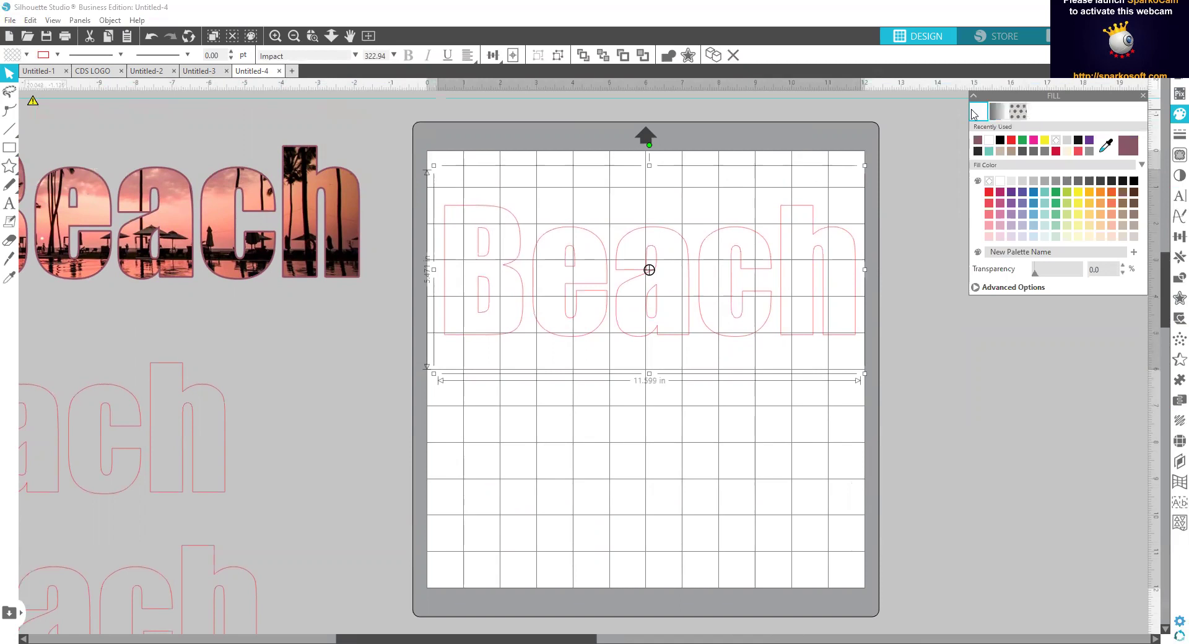
click(1004, 114)
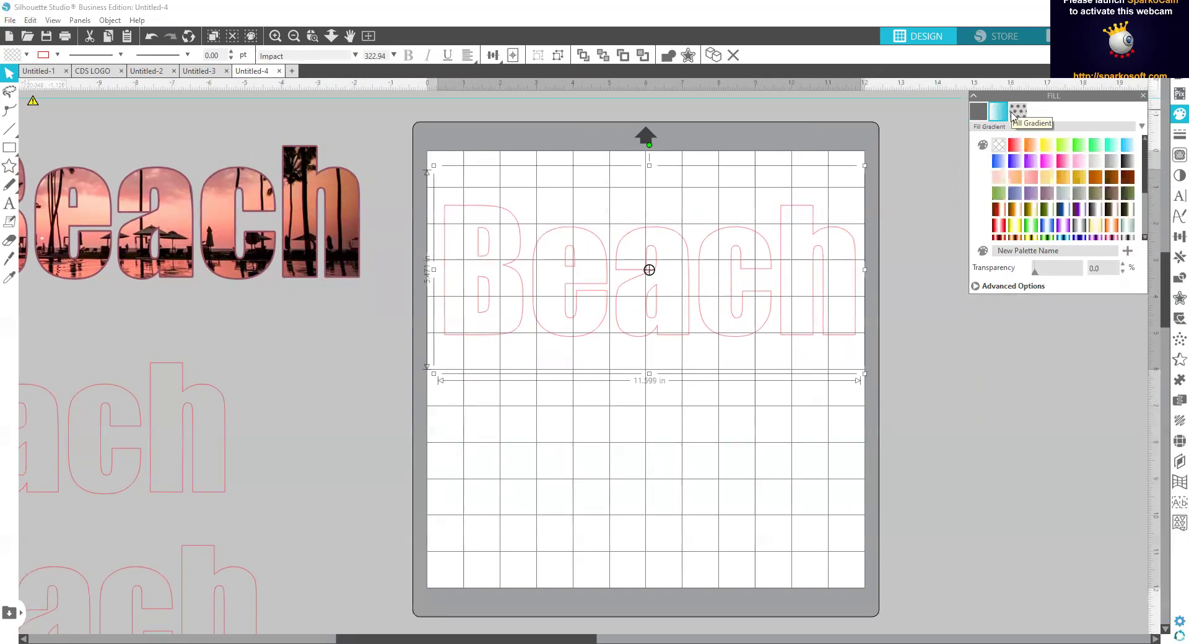
click(1016, 114)
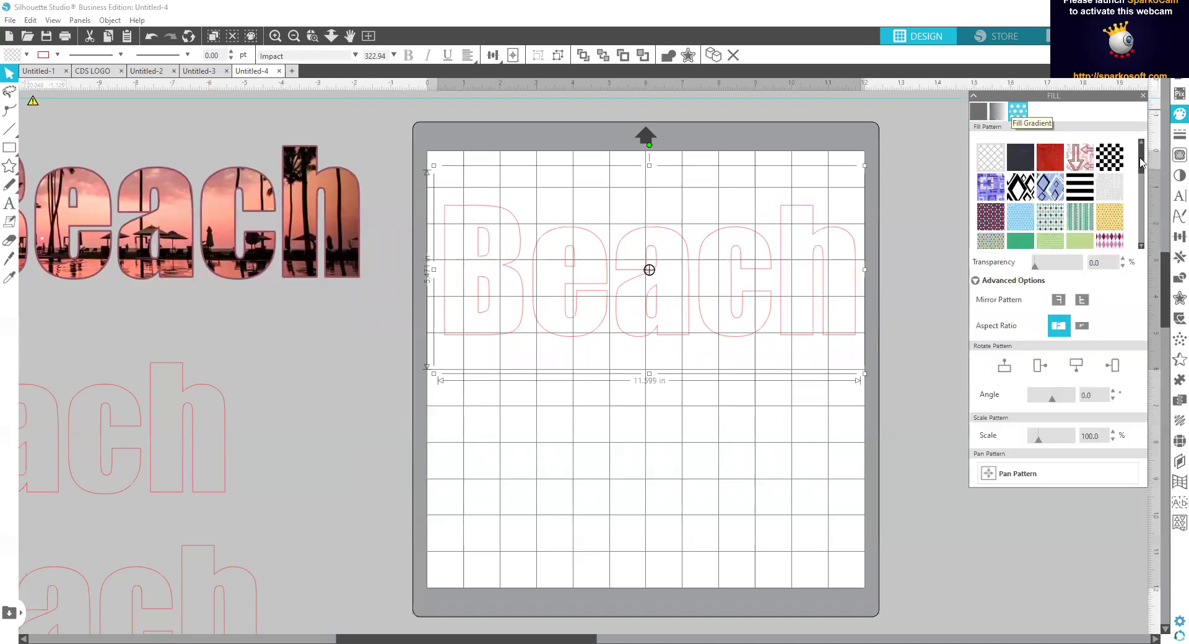
drag(1142, 163, 1136, 226)
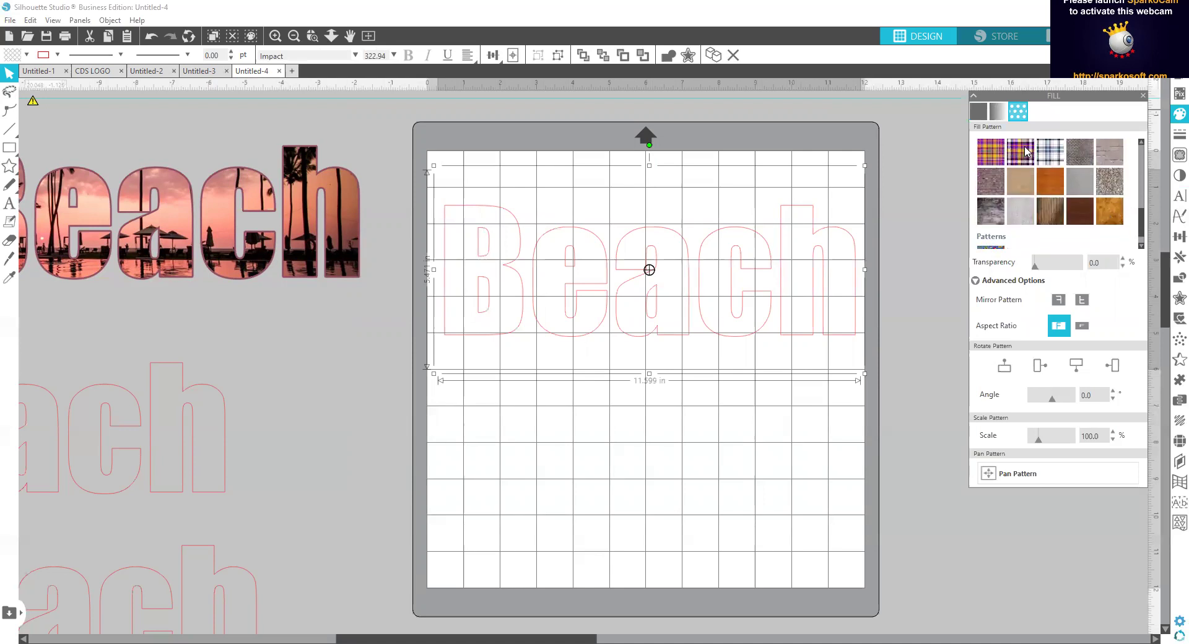
click(1021, 152)
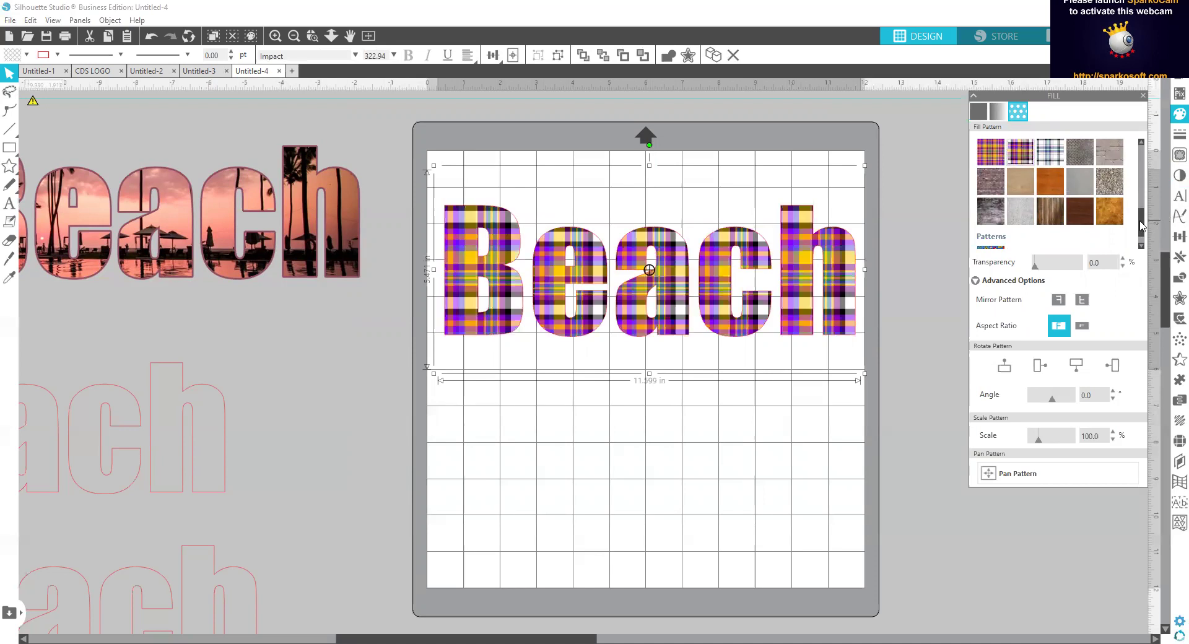
scroll(1142, 235, down, 1)
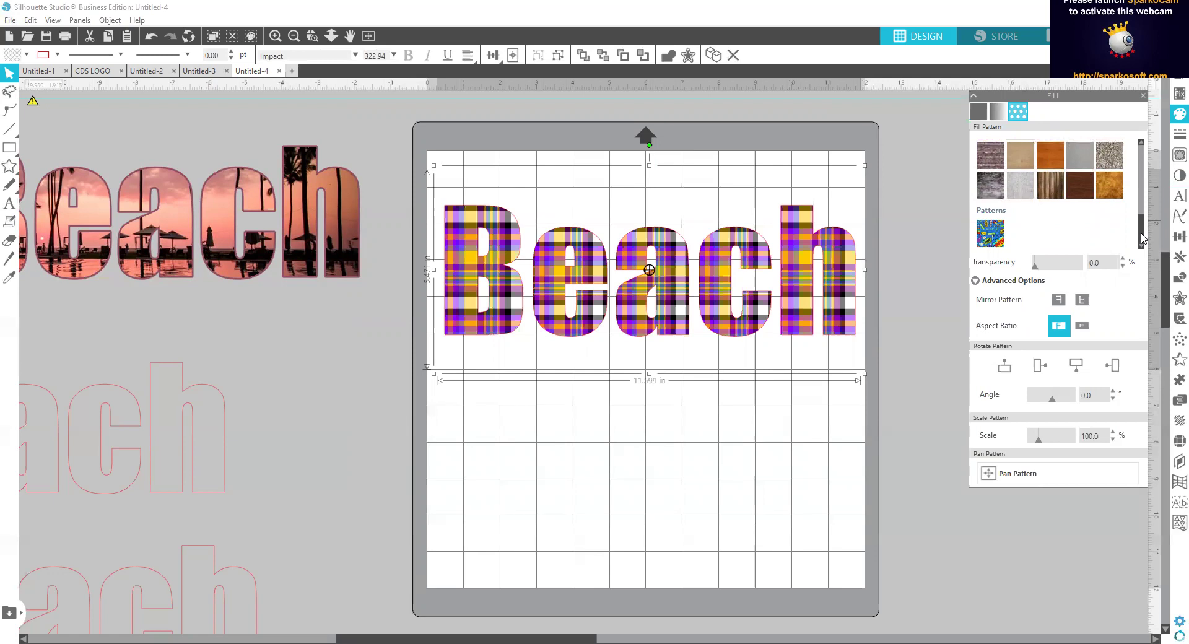
scroll(1142, 238, down, 2)
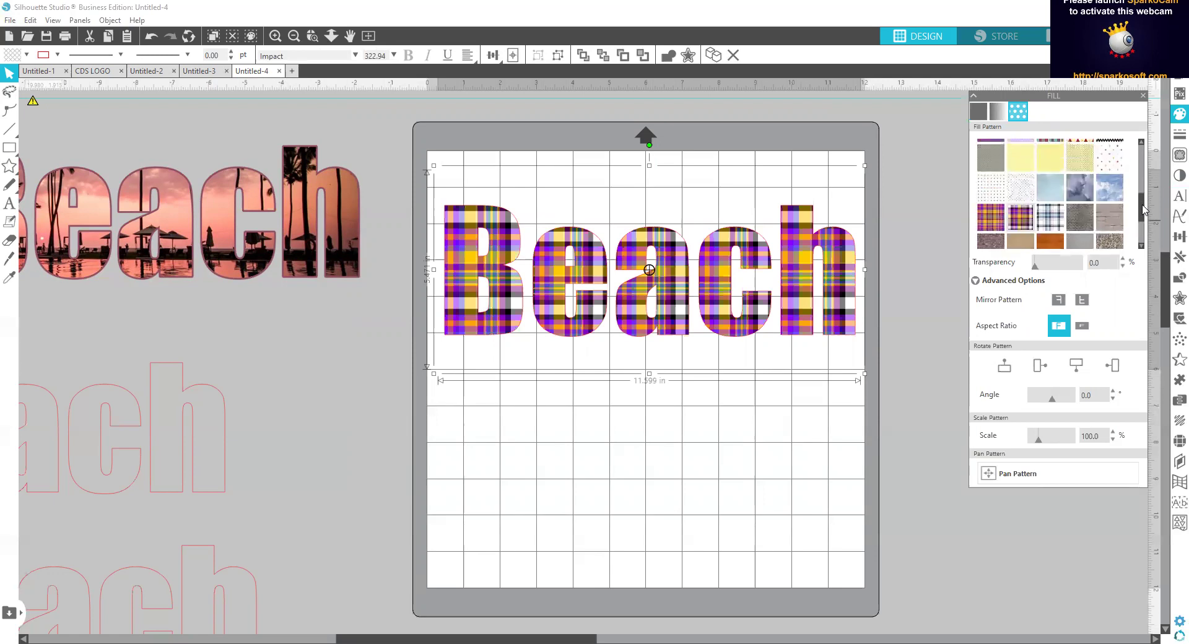
click(1110, 196)
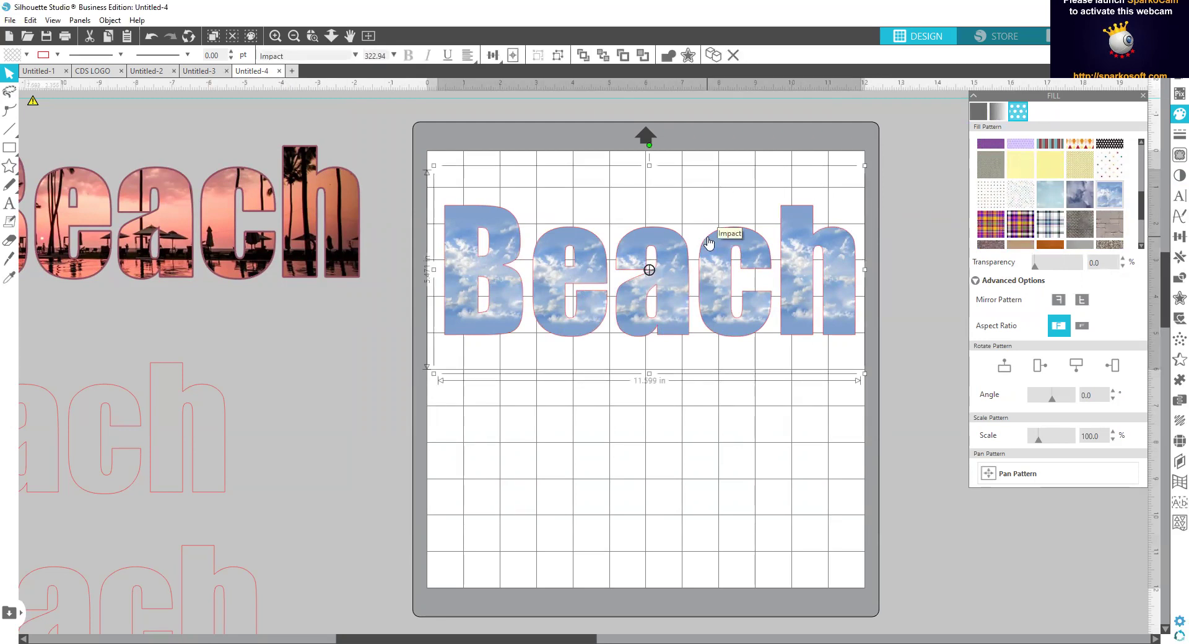
drag(709, 241, 1170, 121)
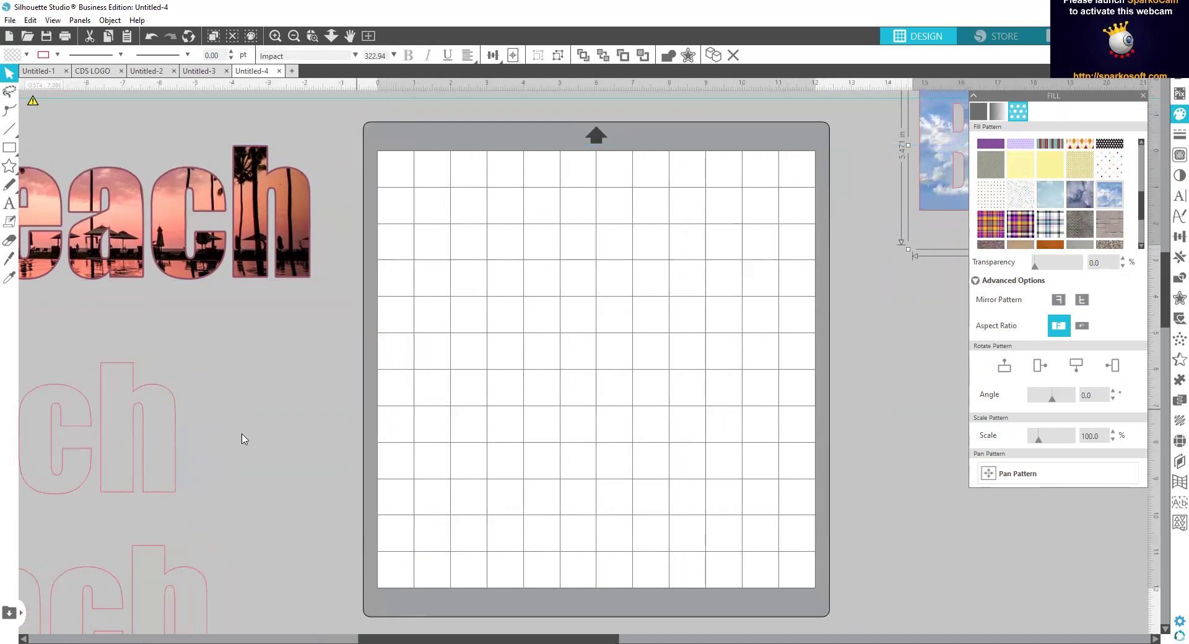
Drag the outlined Beach onto the mat, ungroup it into letters, and select the 2.146 × 3.546 in B.
drag(136, 425, 759, 243)
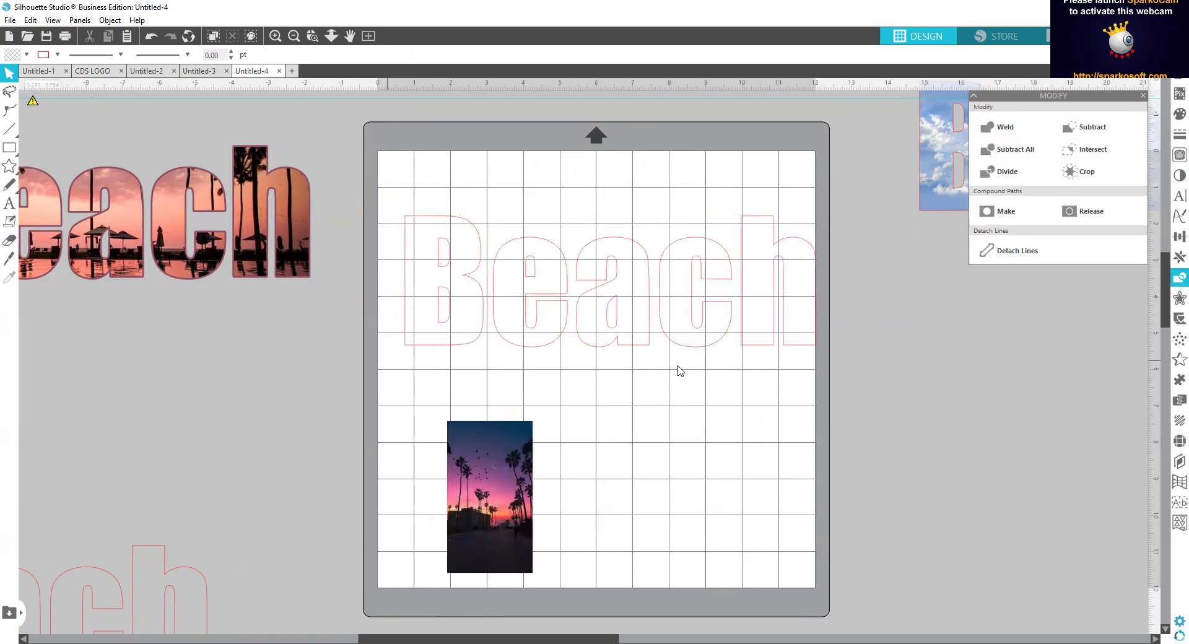
click(619, 291)
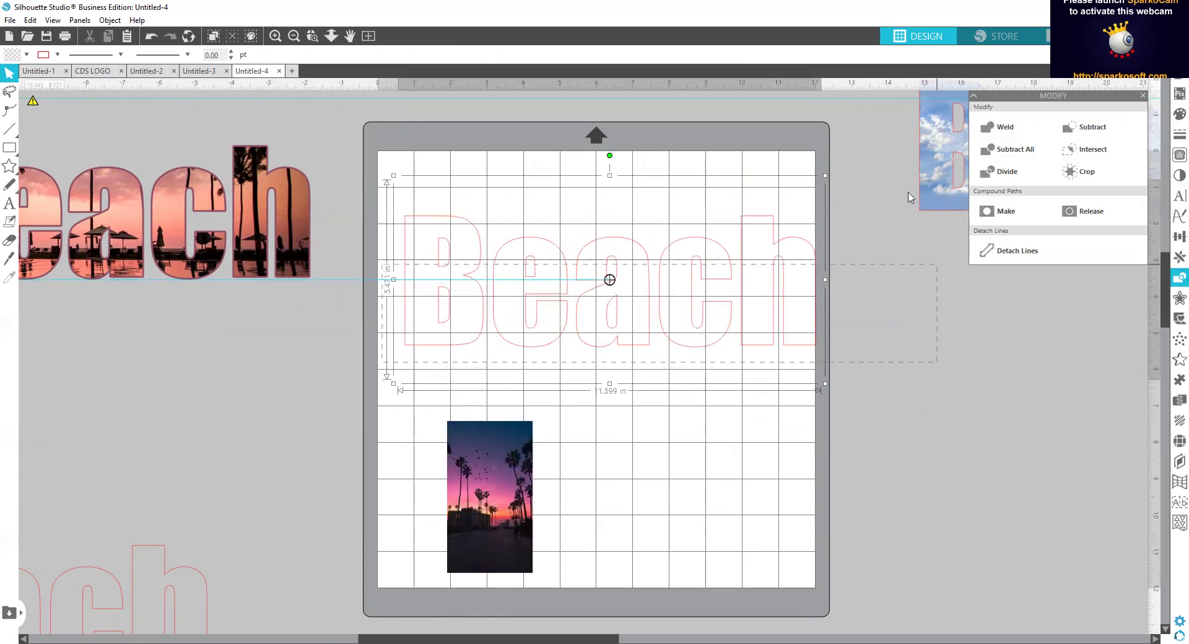
right_click(480, 282)
click(556, 482)
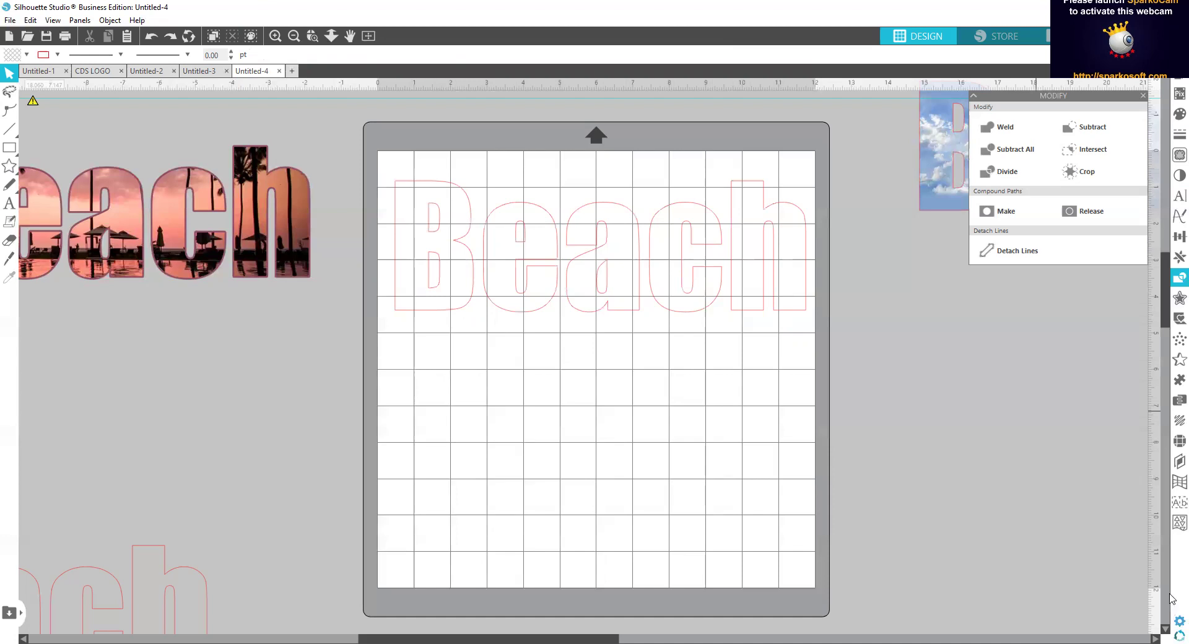
drag(379, 333, 904, 192)
drag(836, 179, 831, 179)
right_click(831, 179)
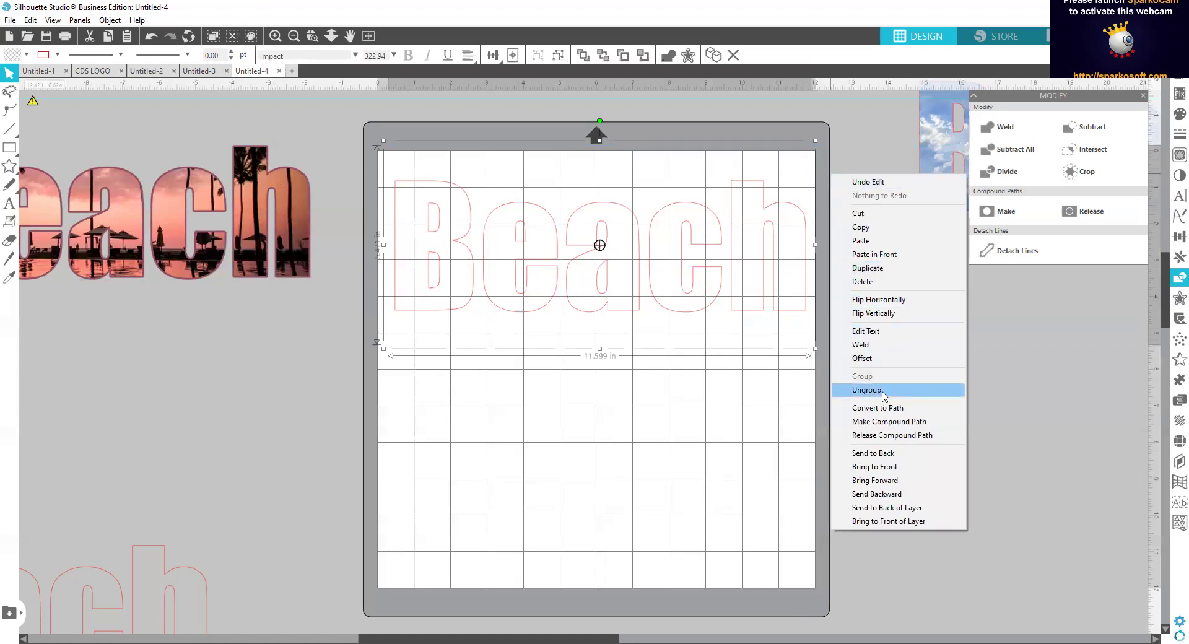
click(884, 393)
click(445, 384)
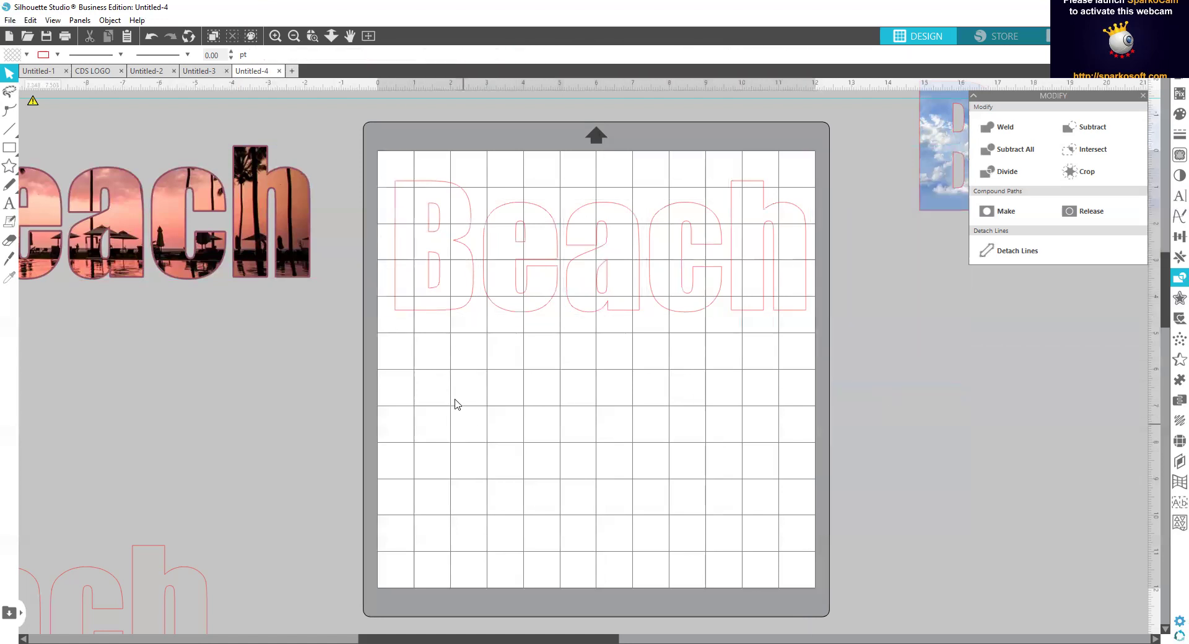
click(432, 290)
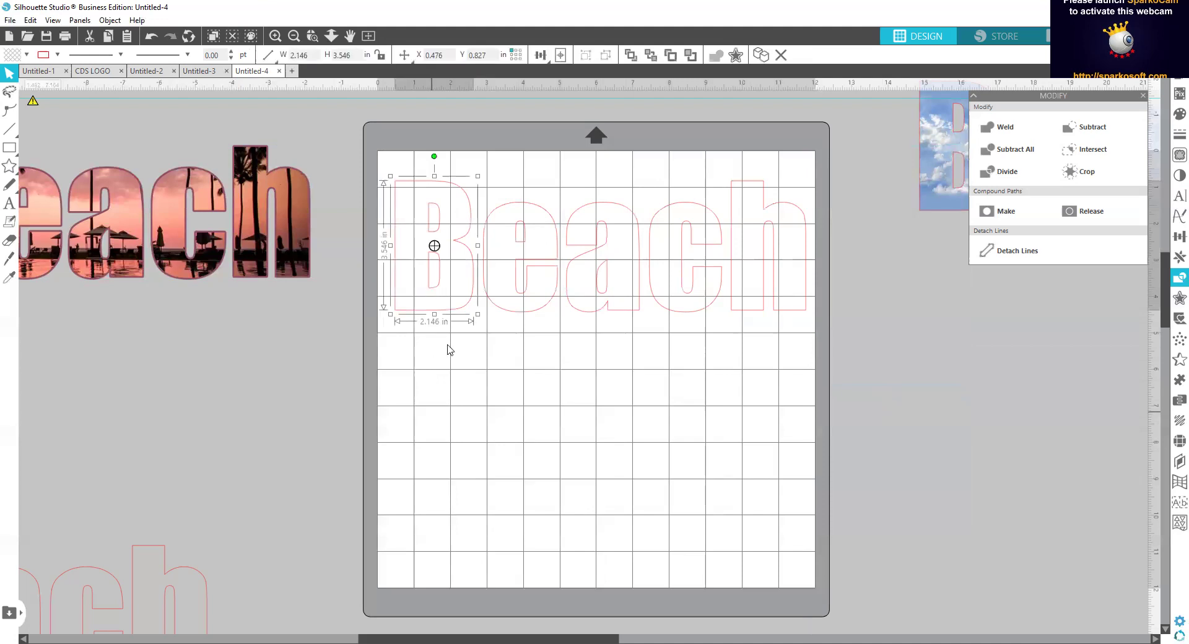
Paste the sunset palm-tree photo over the letter B and crop it to the B shape.
right_click(432, 413)
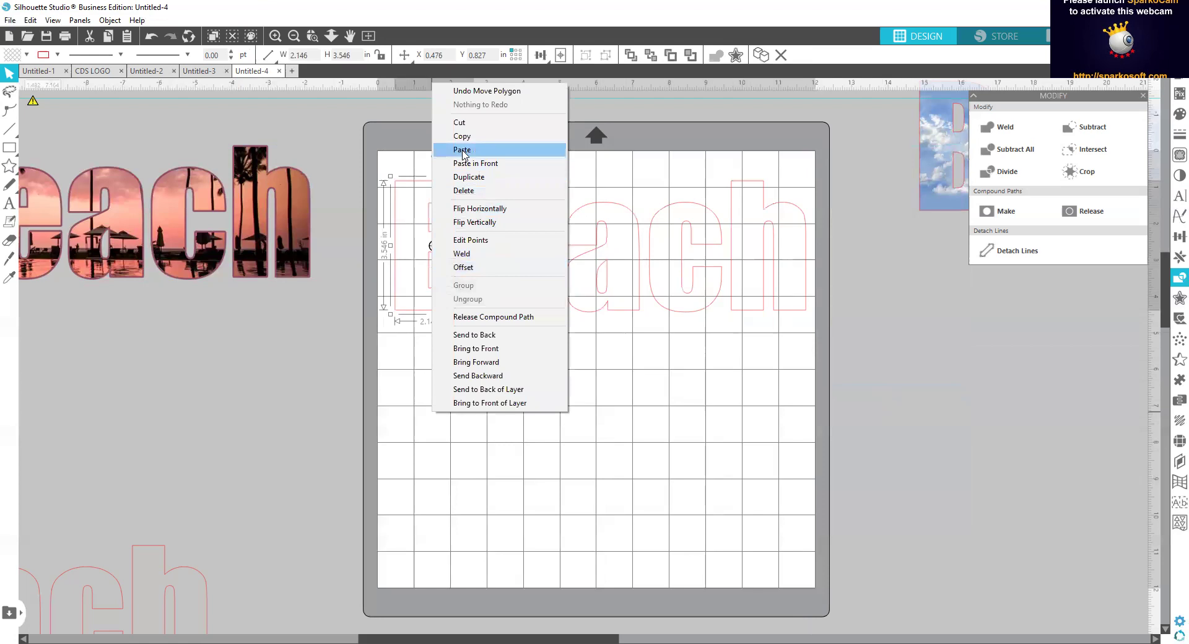
key(Return)
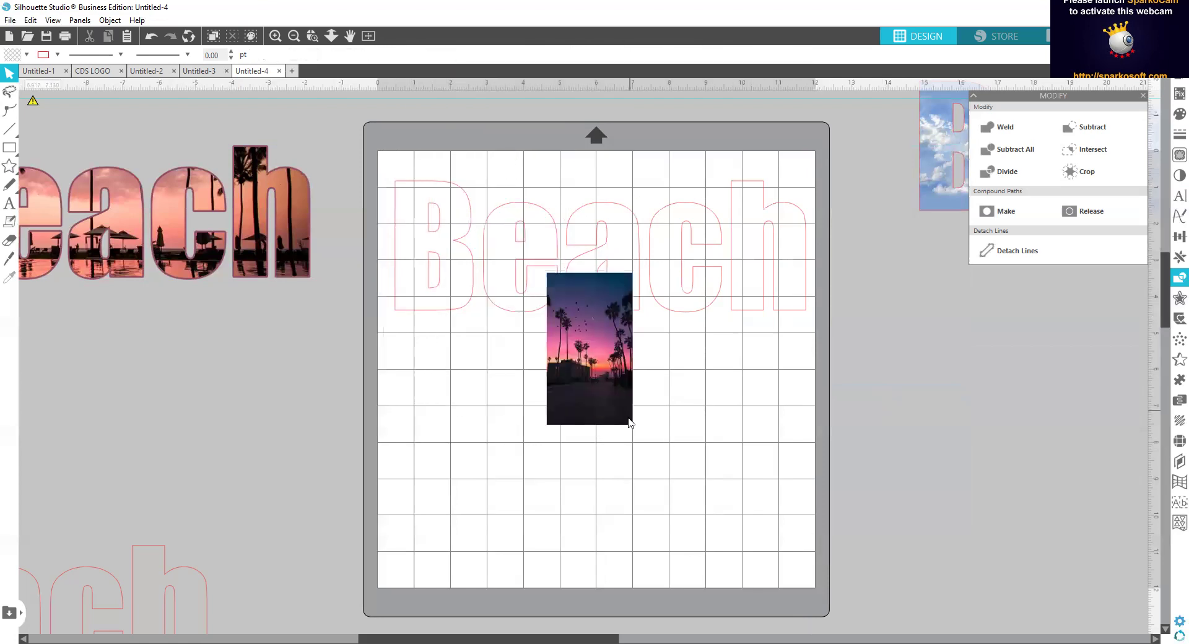
drag(605, 390, 449, 277)
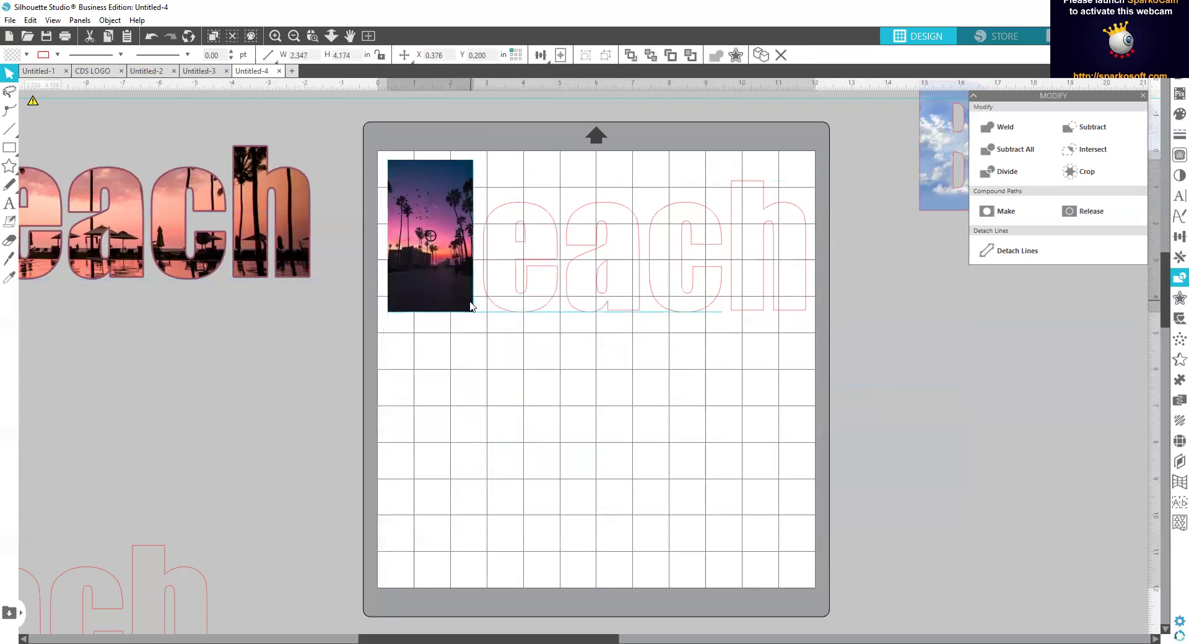
right_click(436, 288)
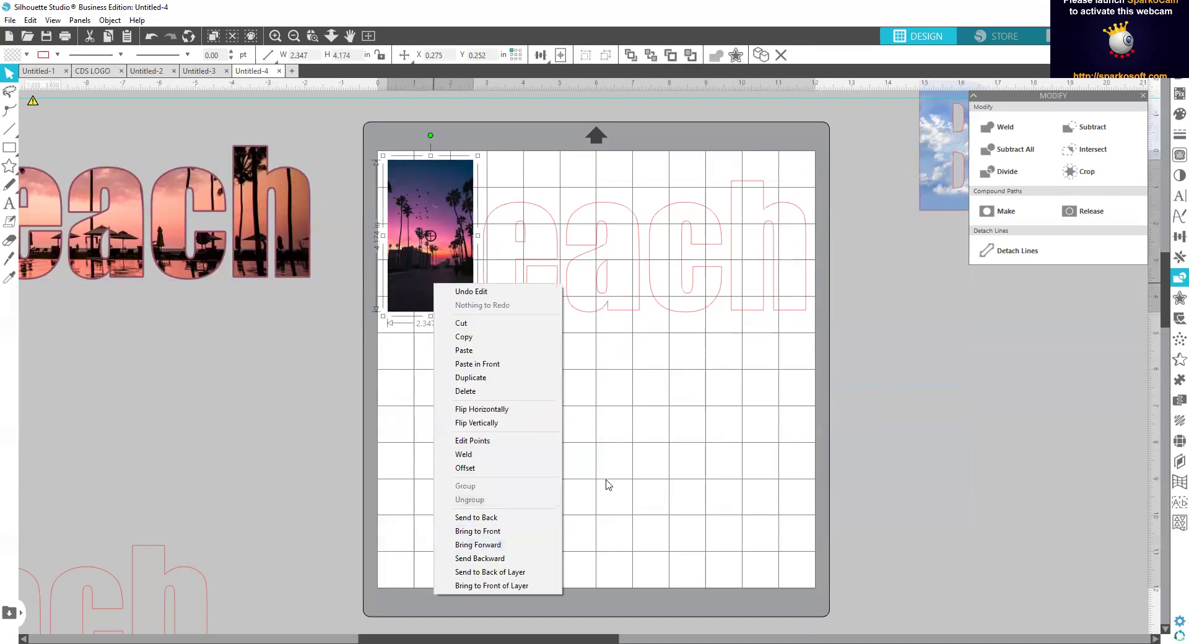
click(584, 374)
click(428, 288)
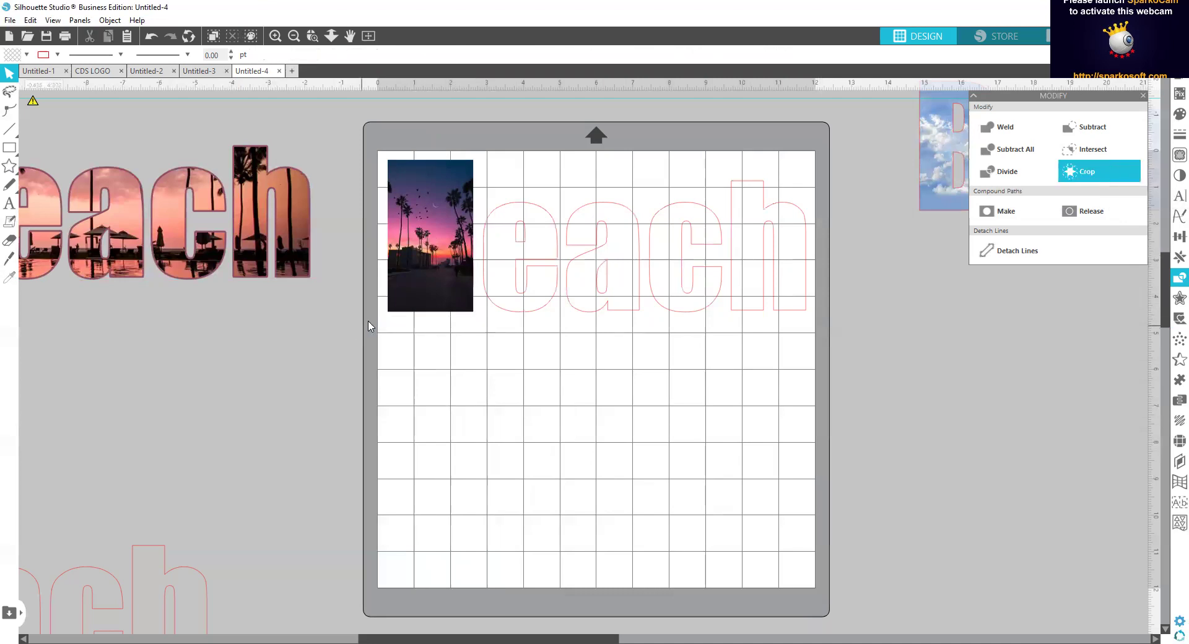
drag(372, 325, 477, 173)
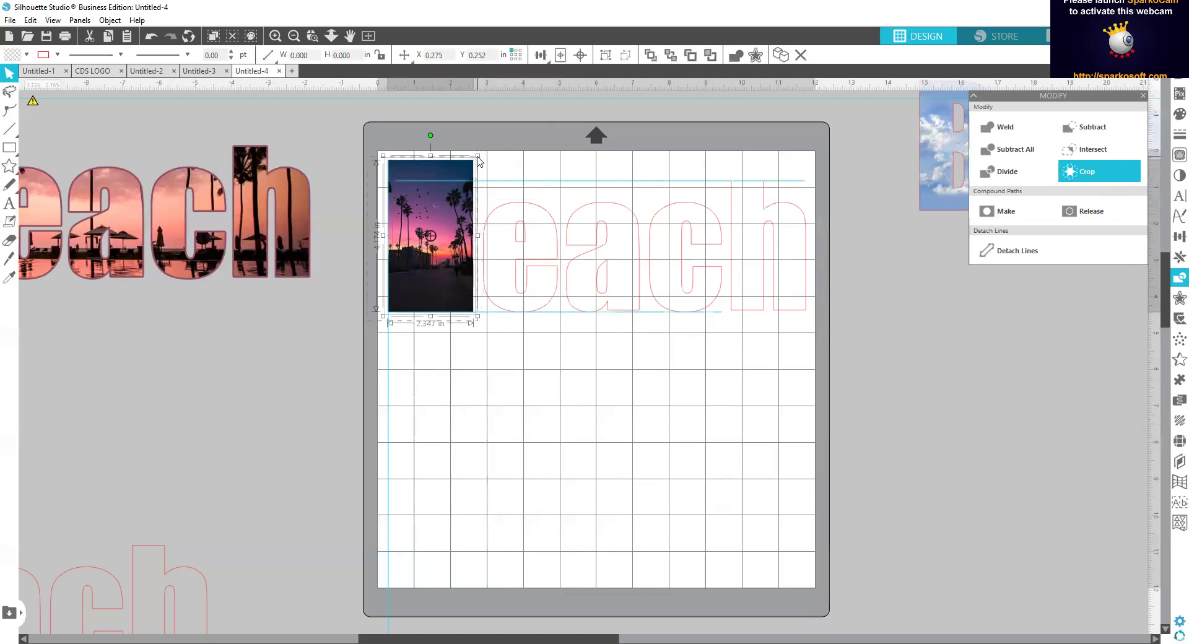
click(1089, 177)
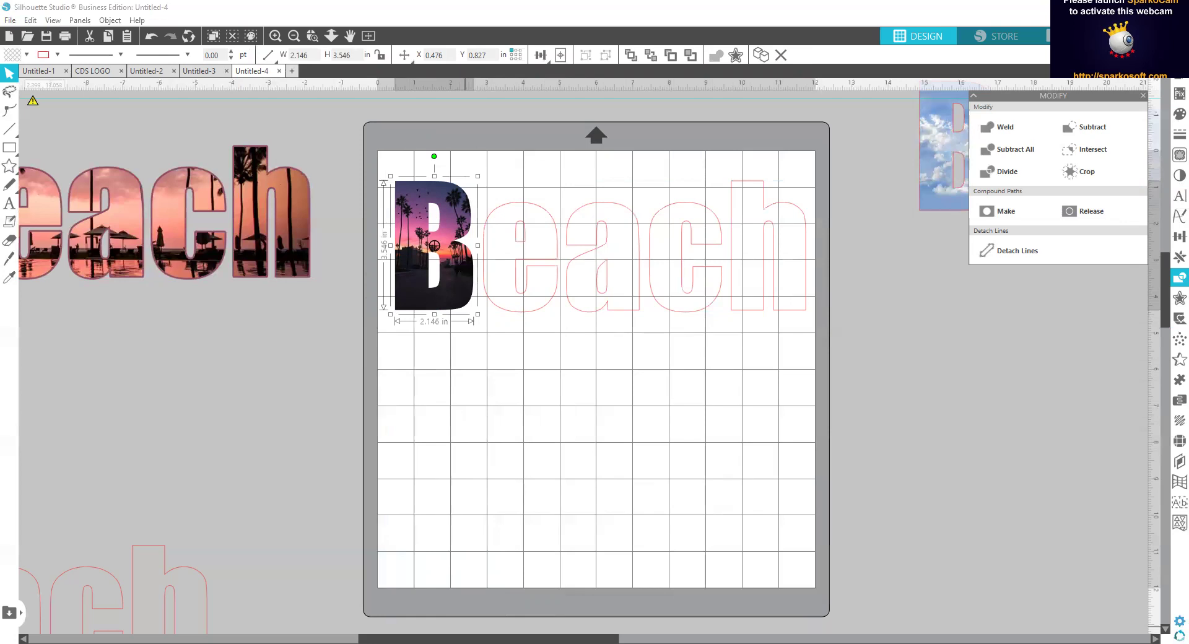
Paste the ocean-sunset beach photo, size it over e and a, and crop it to those letters.
key(ctrl+v)
drag(606, 396, 563, 505)
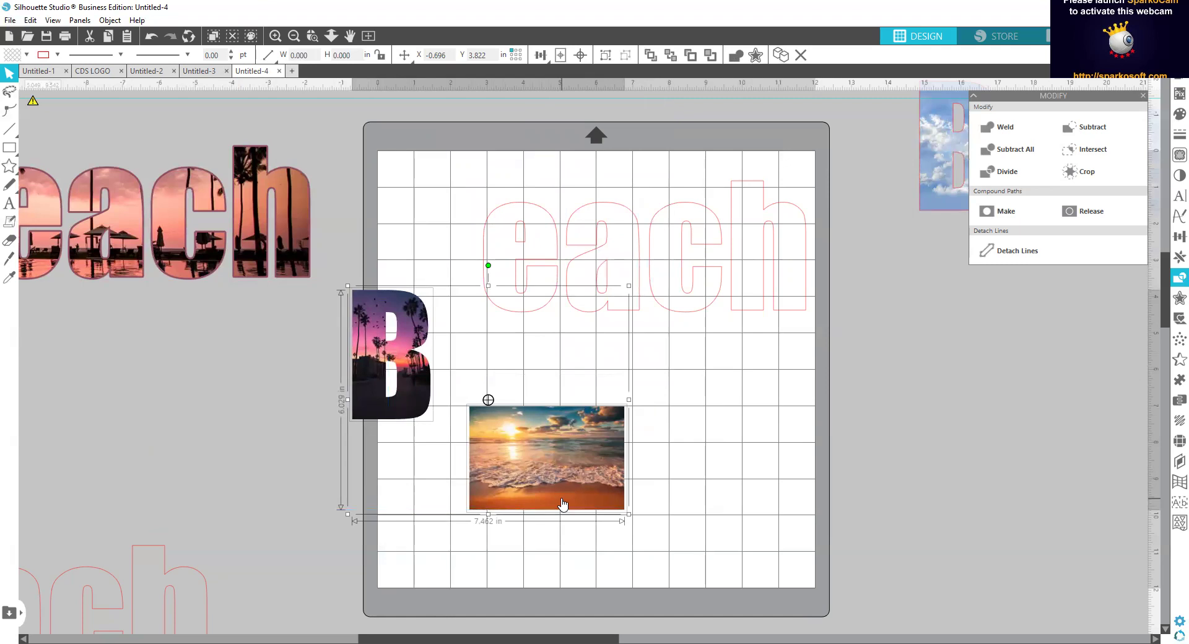
key(ctrl+z)
click(469, 513)
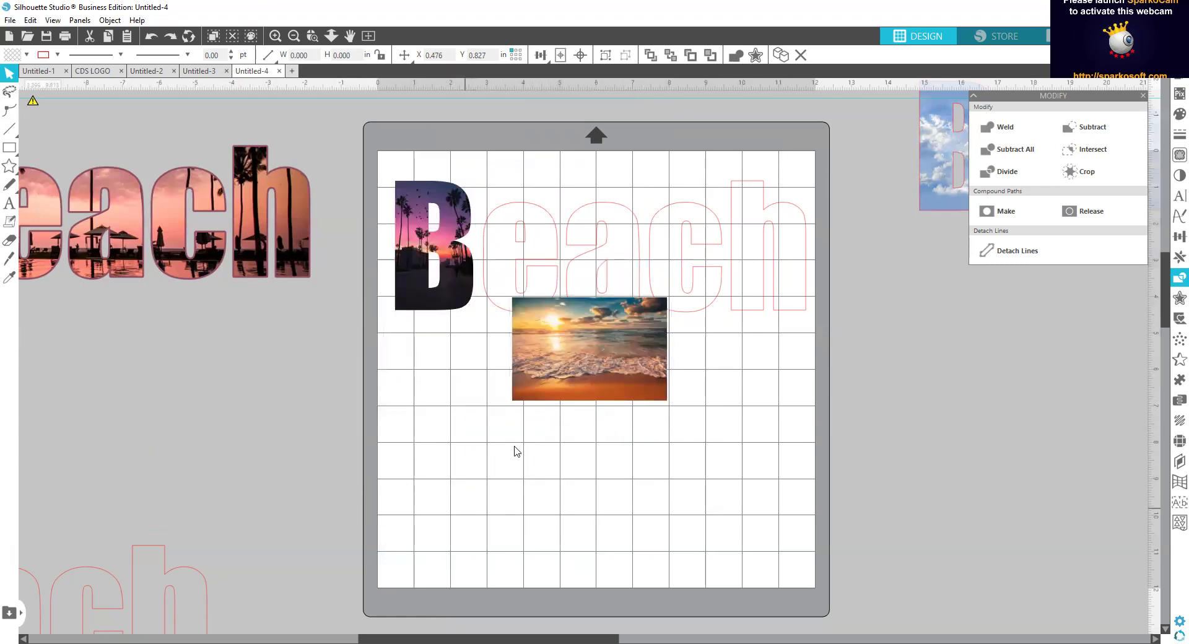
click(592, 372)
drag(593, 375, 571, 275)
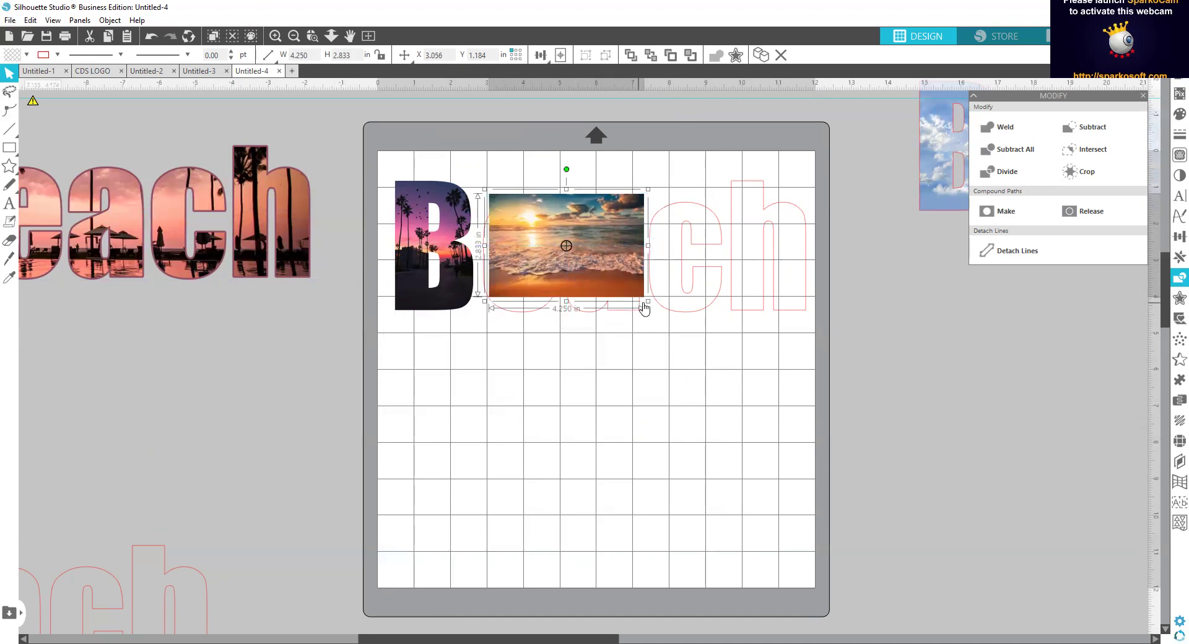
drag(648, 301, 604, 301)
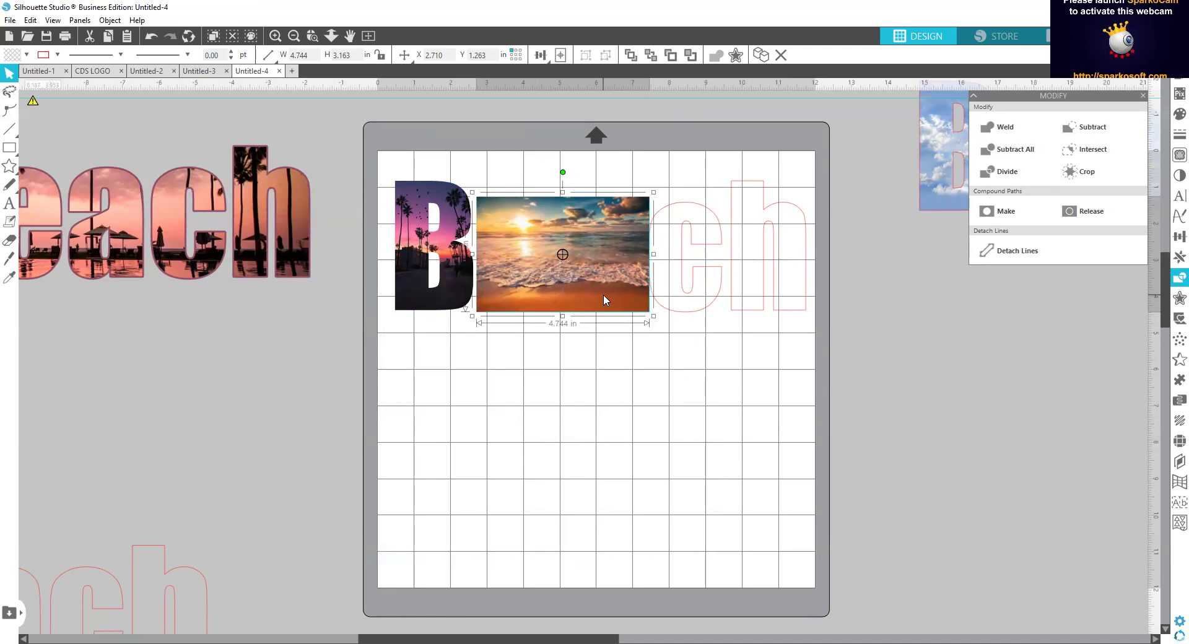
drag(653, 253, 646, 258)
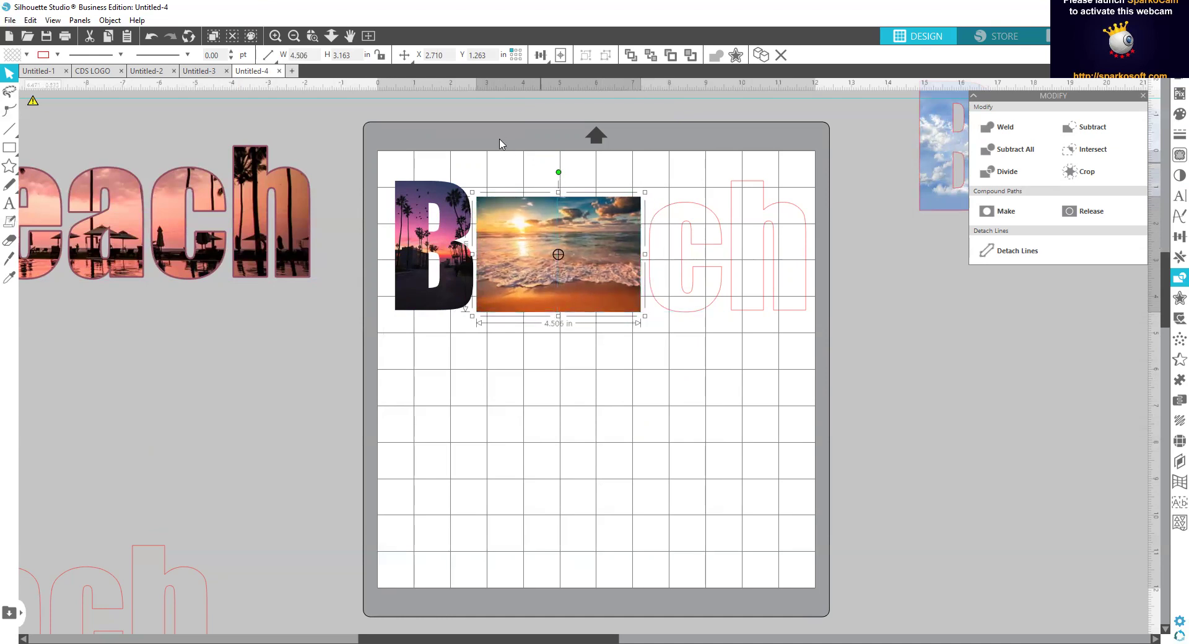
drag(483, 178, 647, 333)
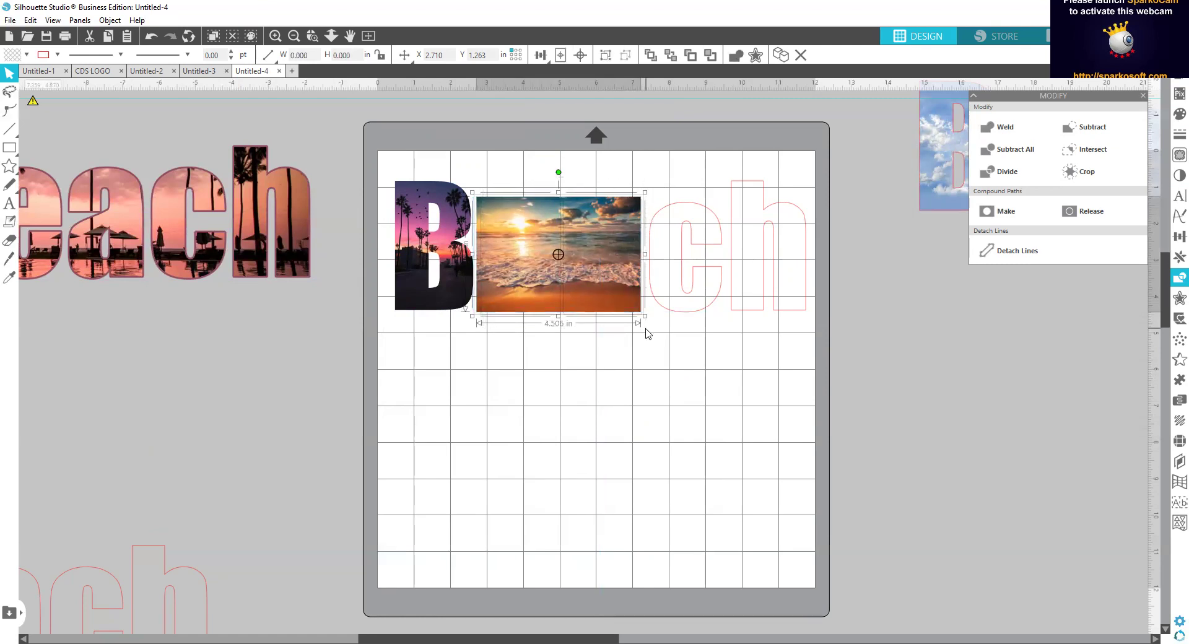
click(1113, 173)
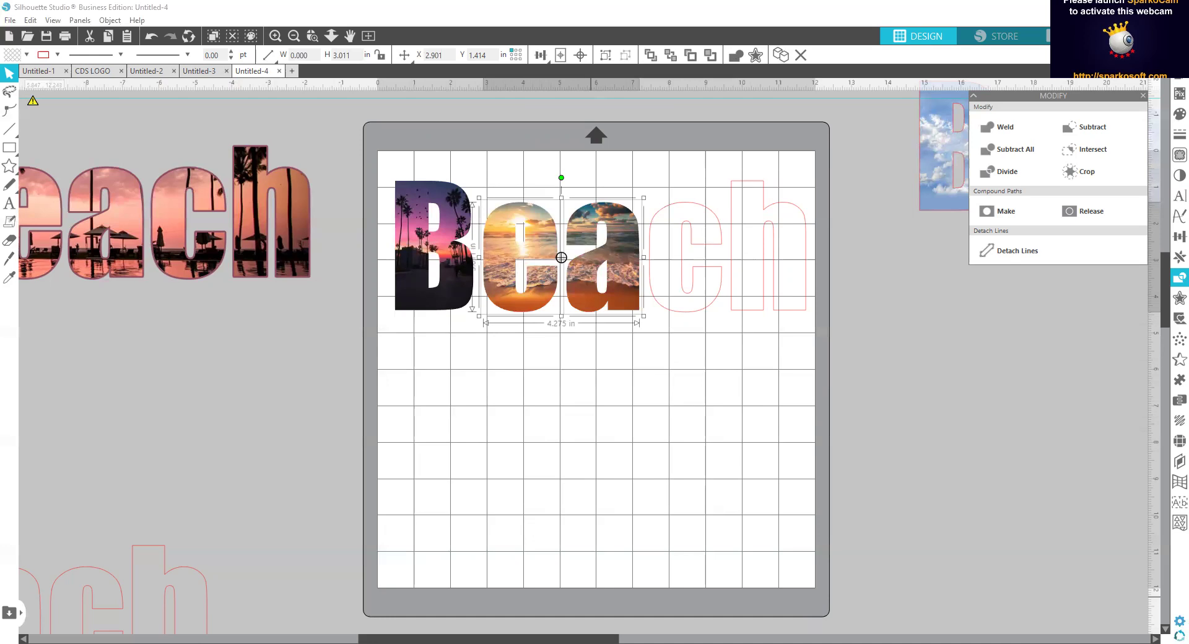
Paste another sunset beach photo and enlarge it proportionally to cover the letters ch.
right_click(686, 400)
click(734, 128)
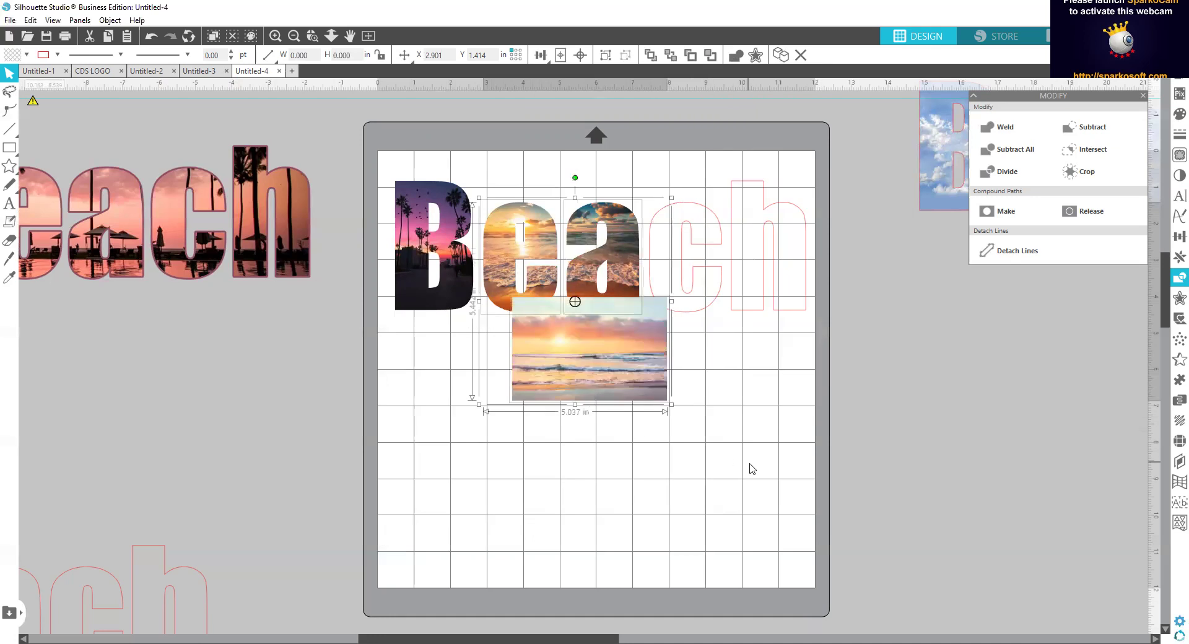
drag(600, 350, 762, 387)
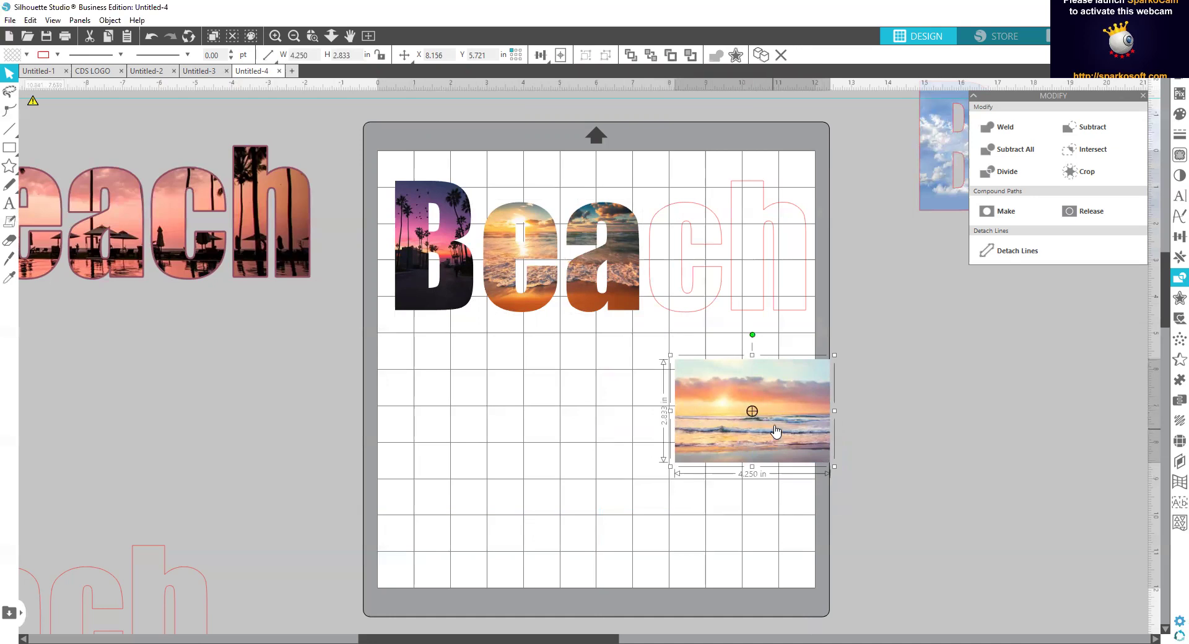
drag(755, 409, 752, 275)
drag(819, 319, 842, 333)
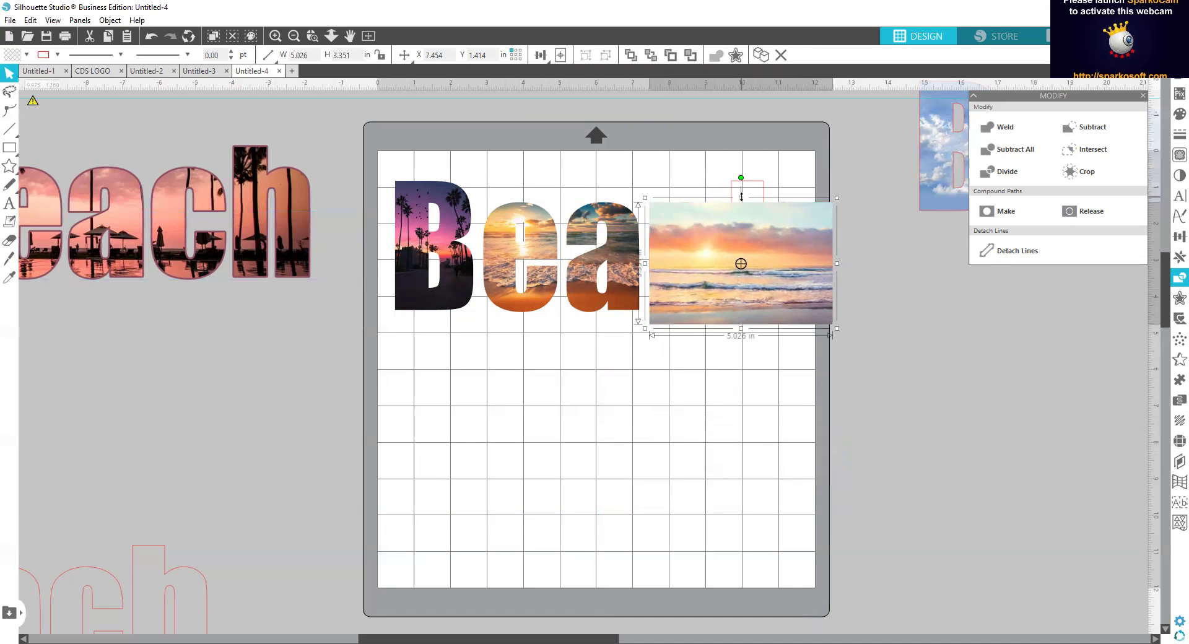
drag(741, 194, 737, 168)
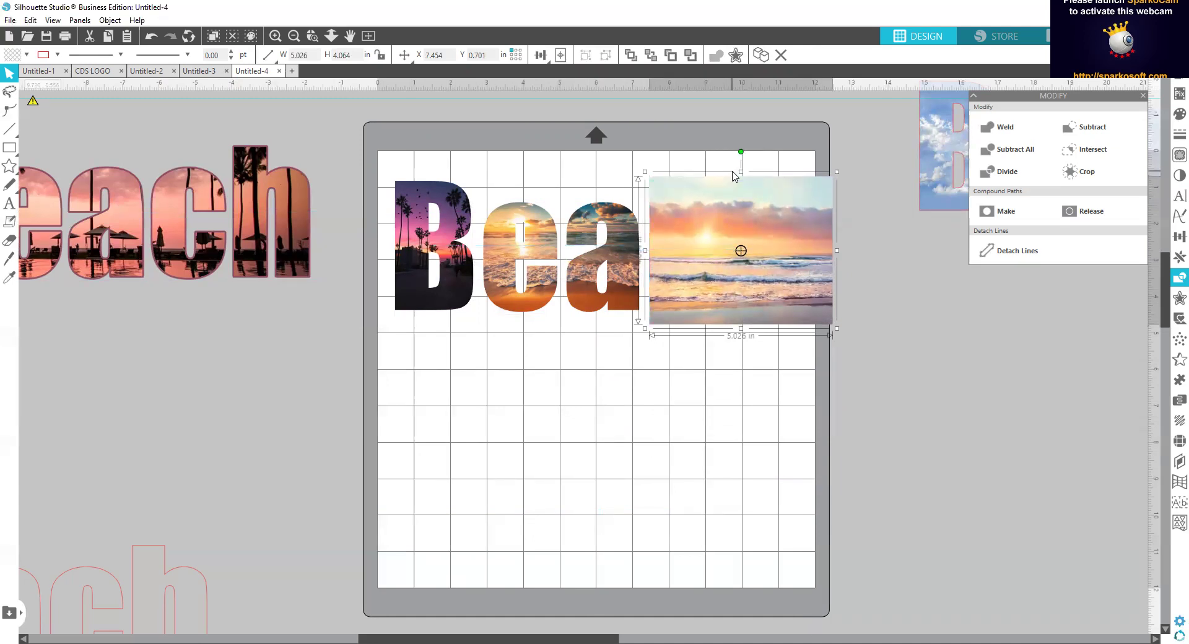
key(ctrl+z)
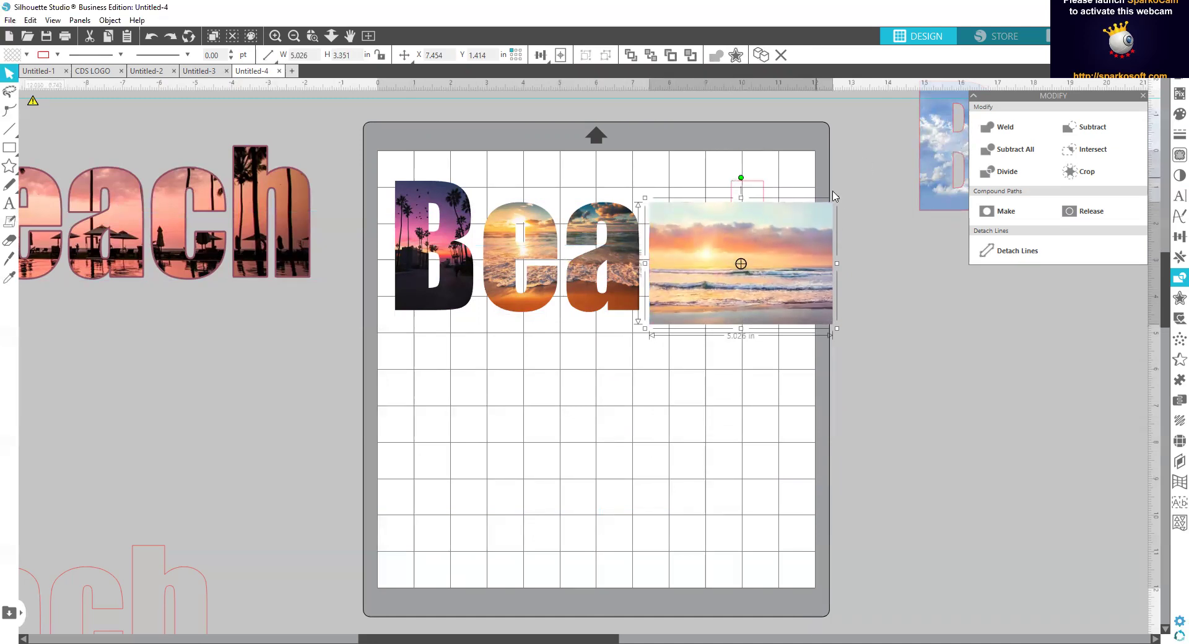
drag(838, 198, 888, 173)
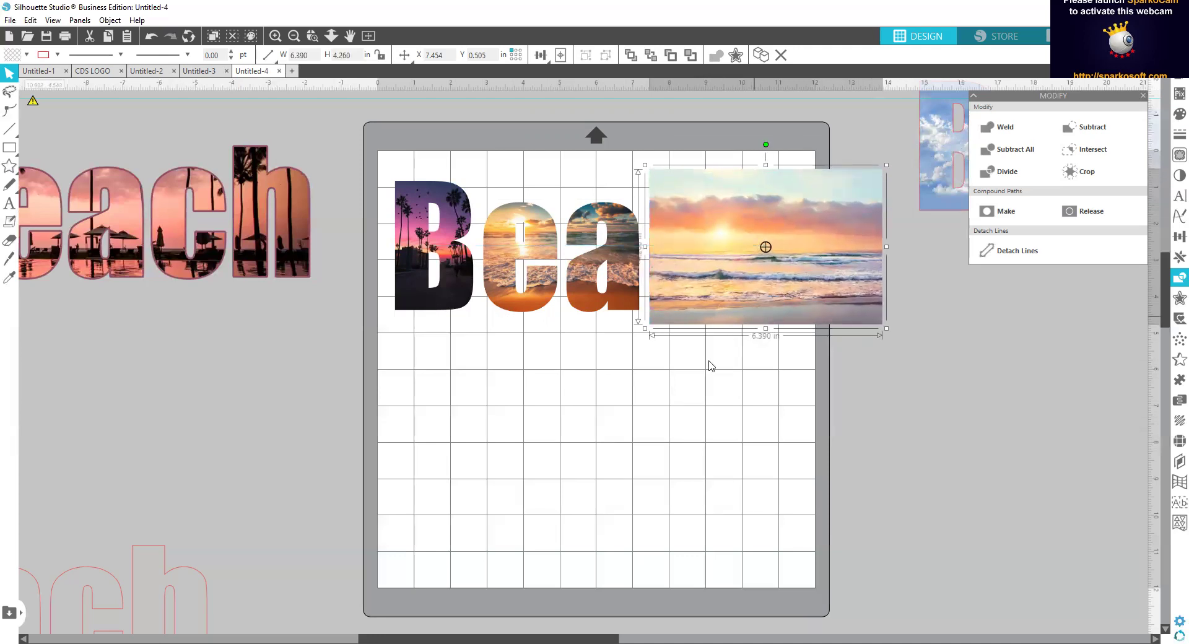
Crop the pastel sunset photo to the c and h letter shapes.
drag(657, 346, 891, 164)
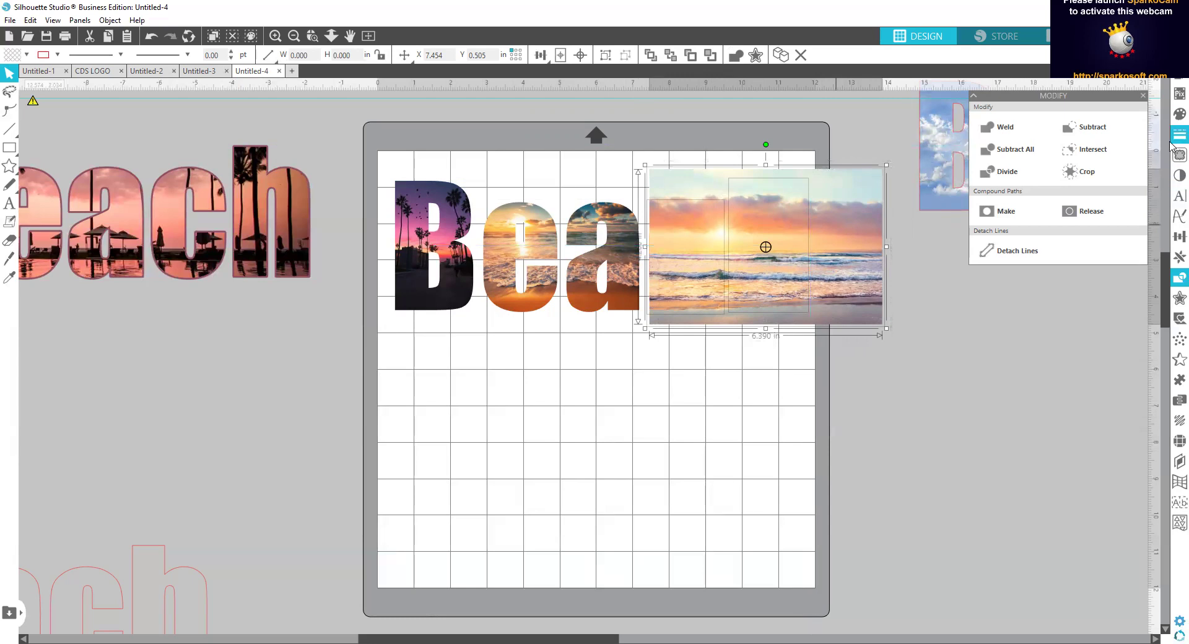
click(1173, 279)
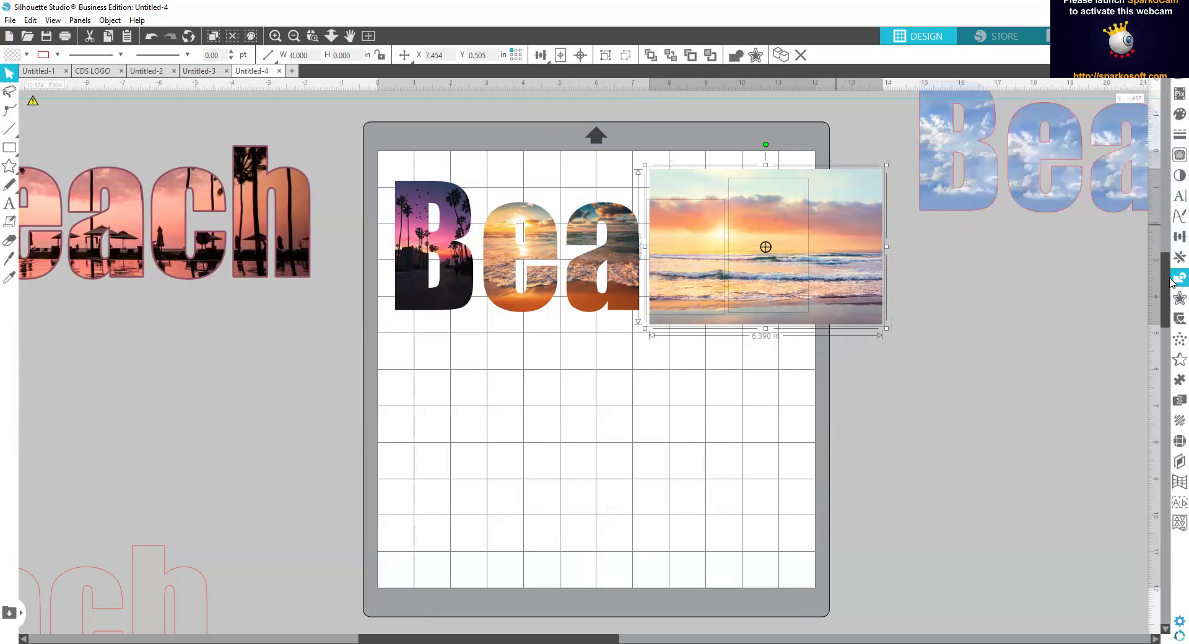
click(1173, 279)
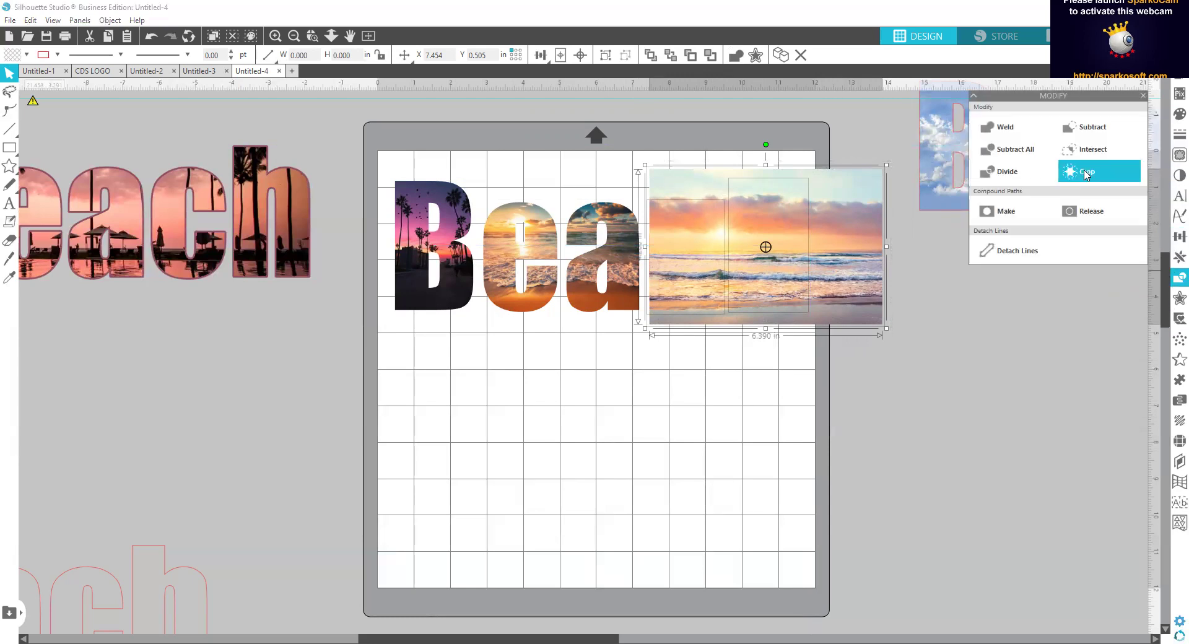
click(1085, 173)
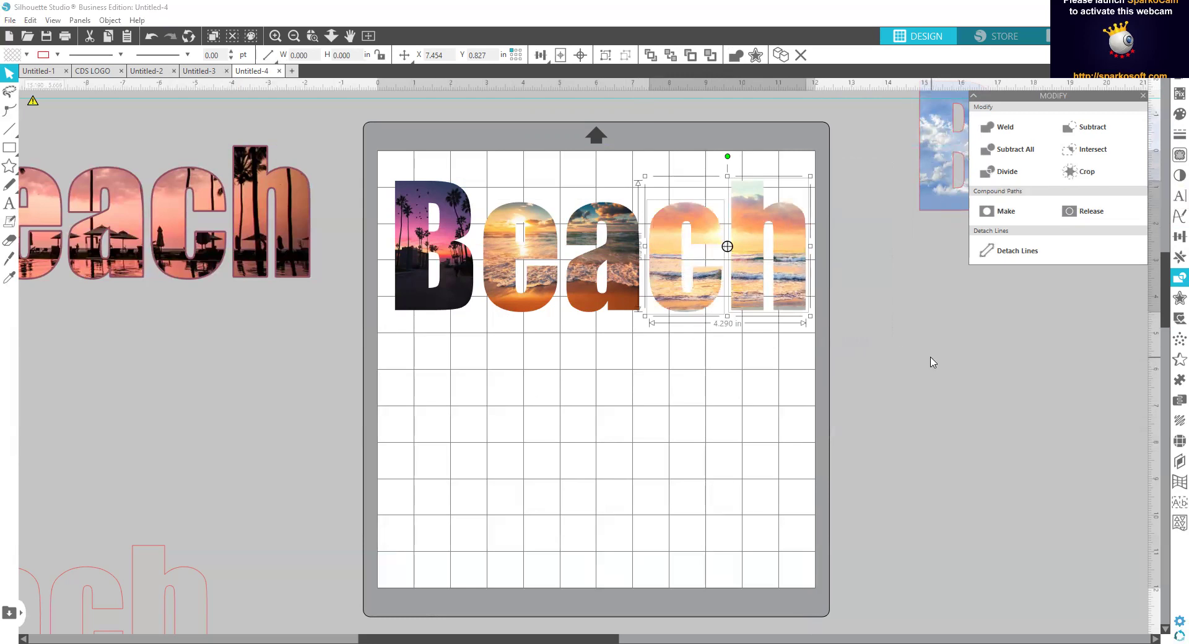
click(448, 286)
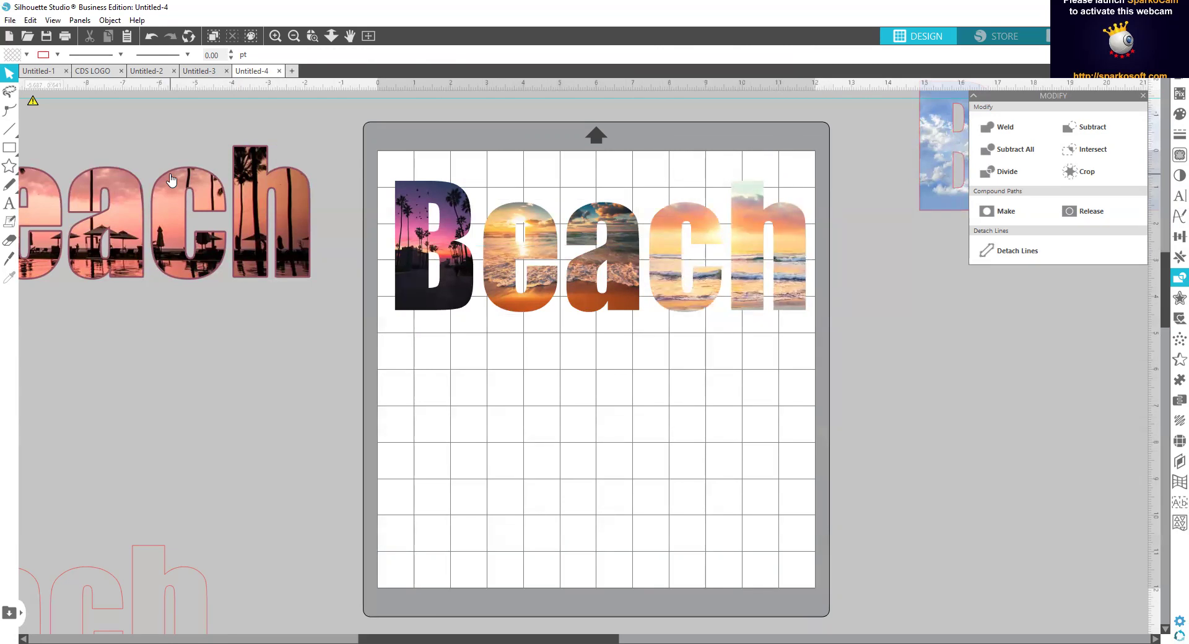
Draw a 13.131 × 7.253 in rectangle across the lower mat below the photo-filled Beach.
click(10, 165)
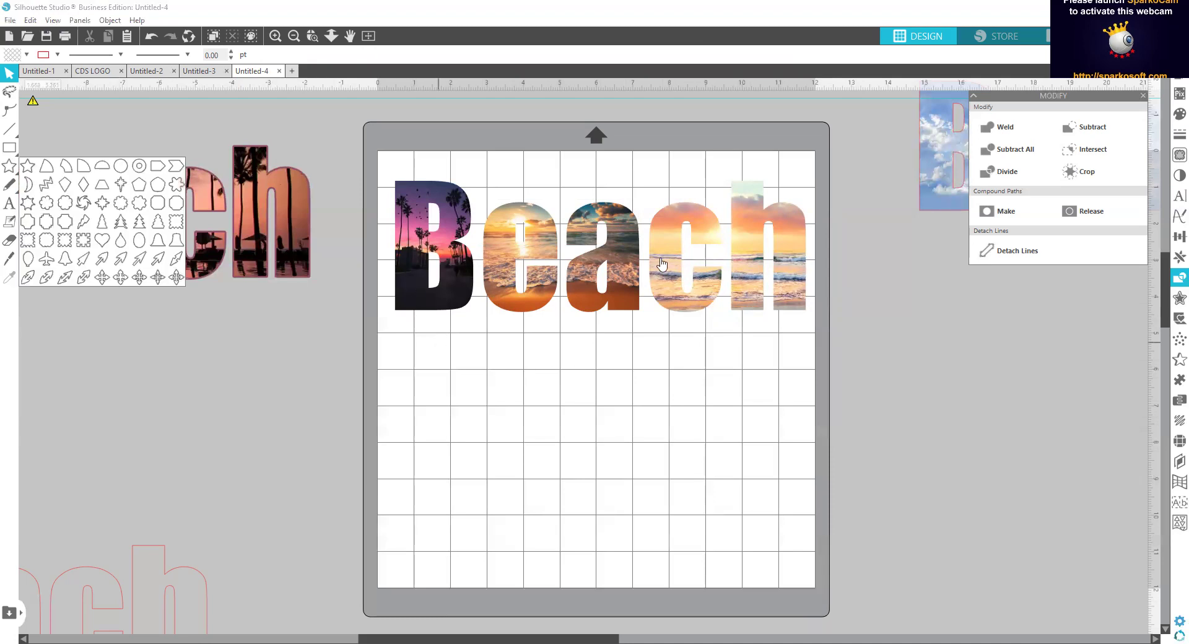
click(624, 370)
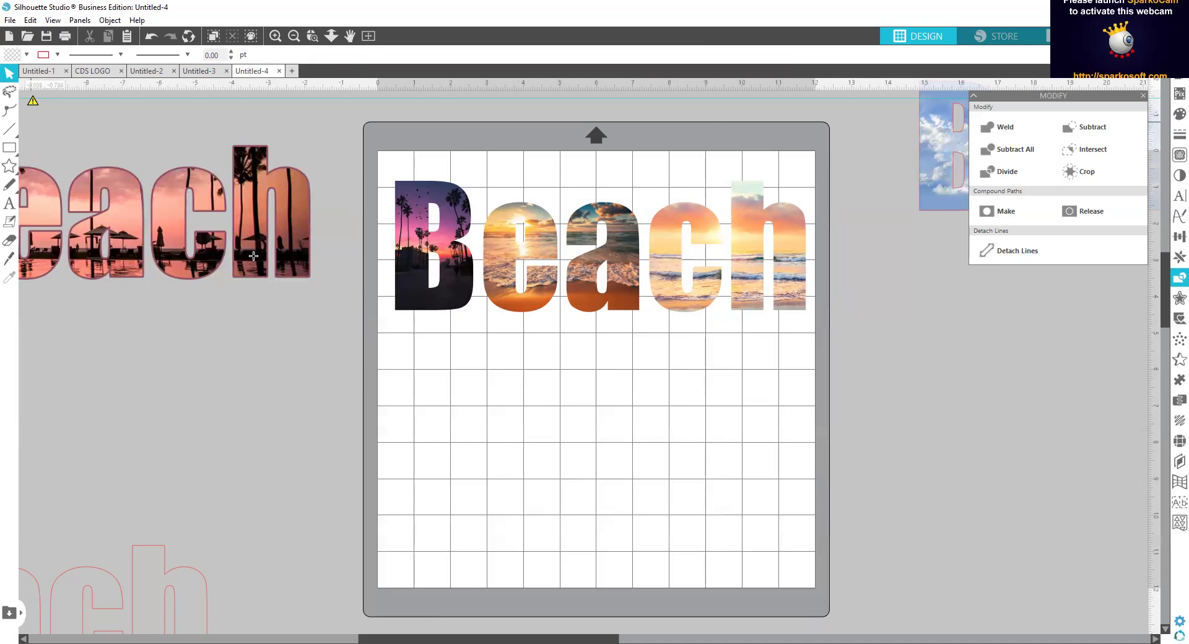
click(10, 149)
drag(406, 366, 626, 387)
drag(766, 403, 886, 630)
Fill the 13.131 × 7.253 in rectangle light blue, send it to back, and park it off the mat left.
click(1178, 114)
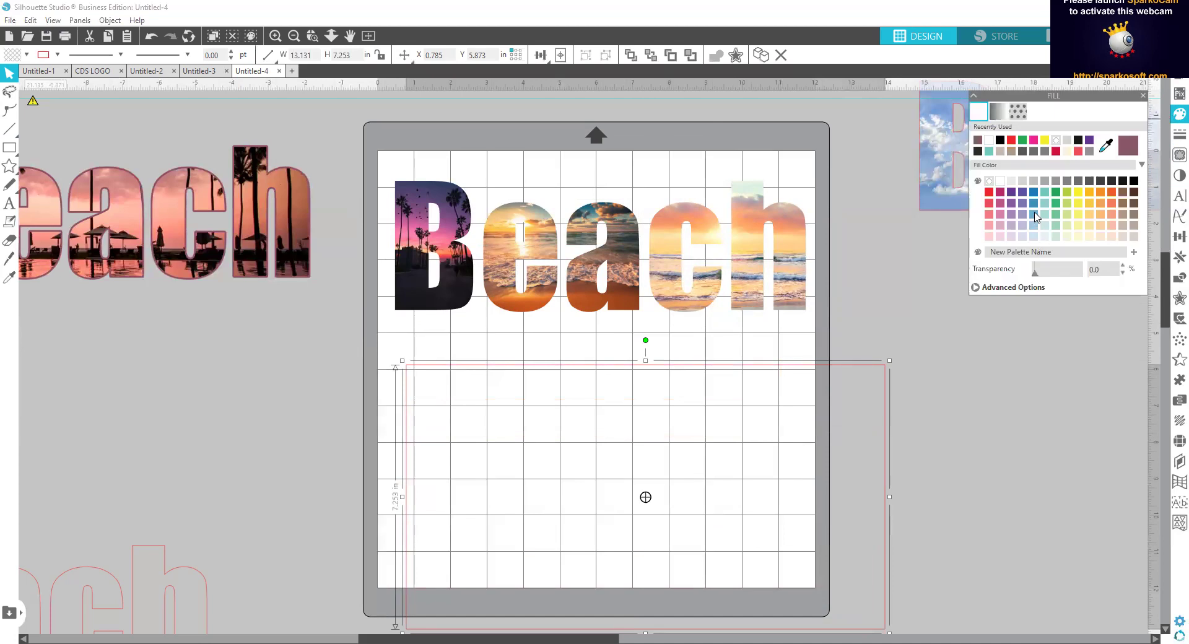
click(1034, 213)
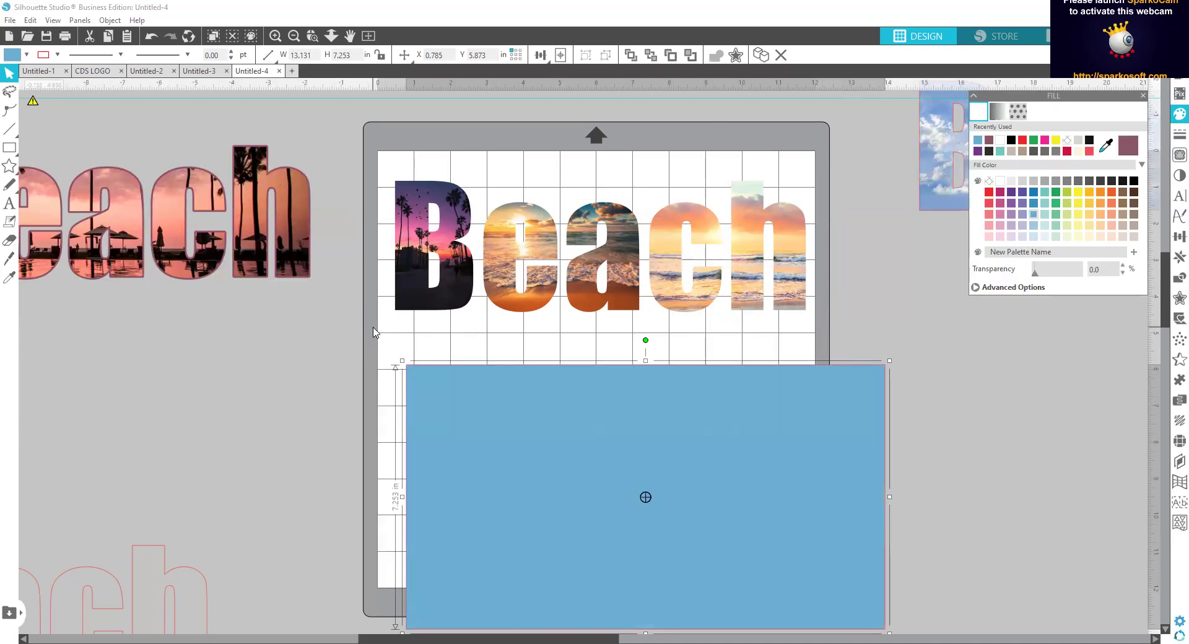
right_click(563, 421)
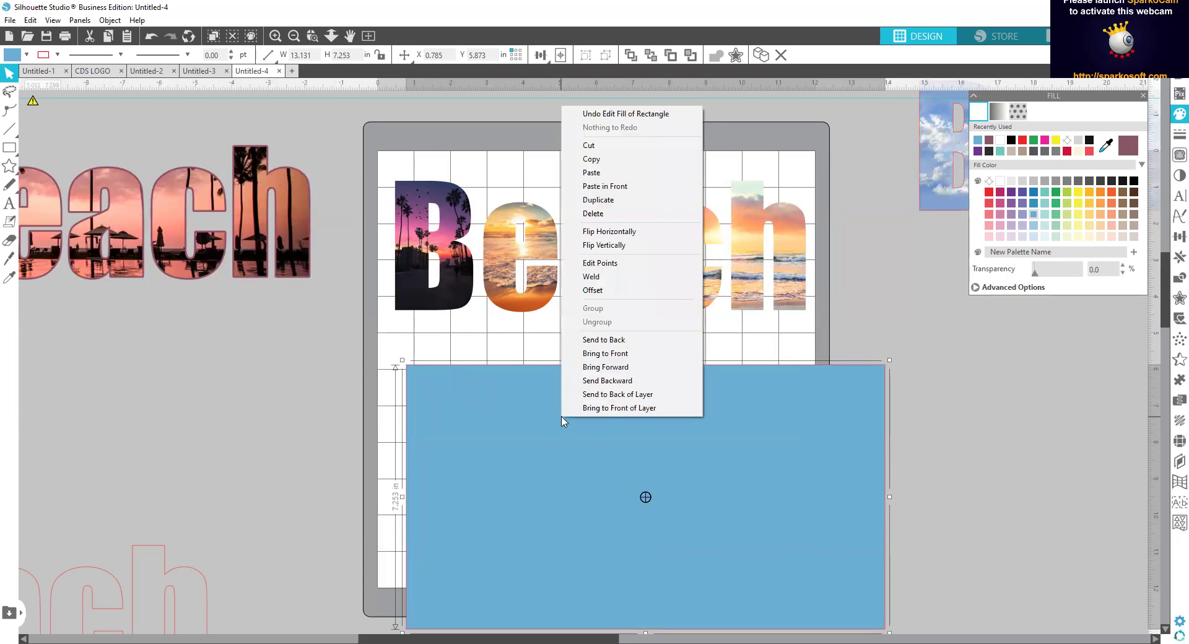
click(588, 343)
drag(598, 446, 544, 210)
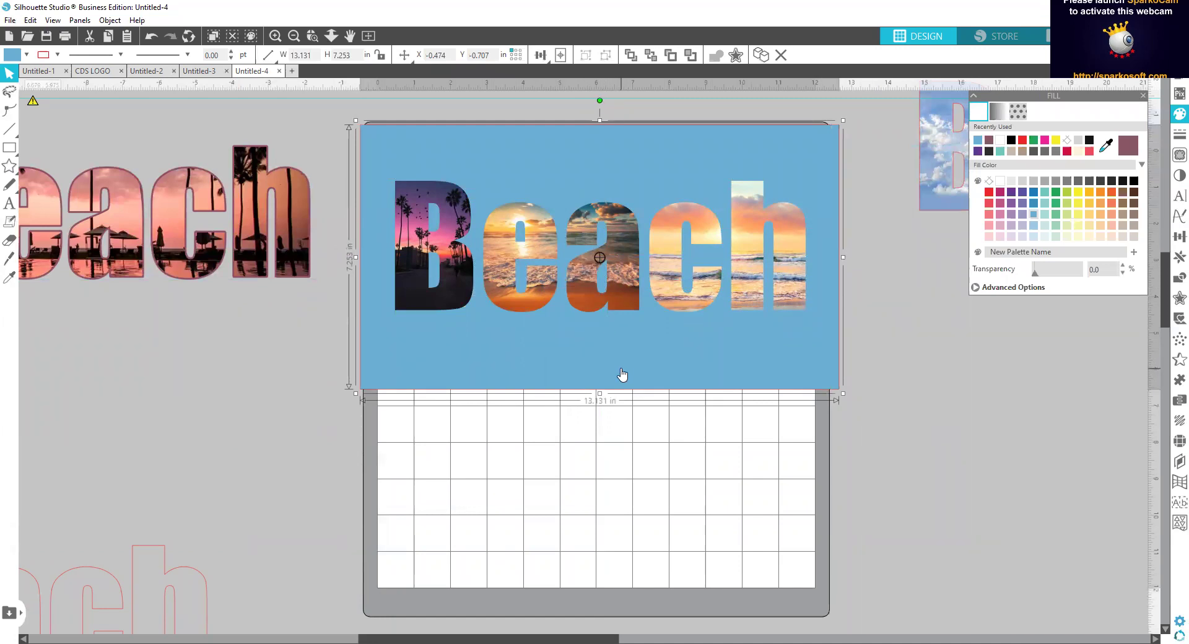
drag(624, 370, 2, 506)
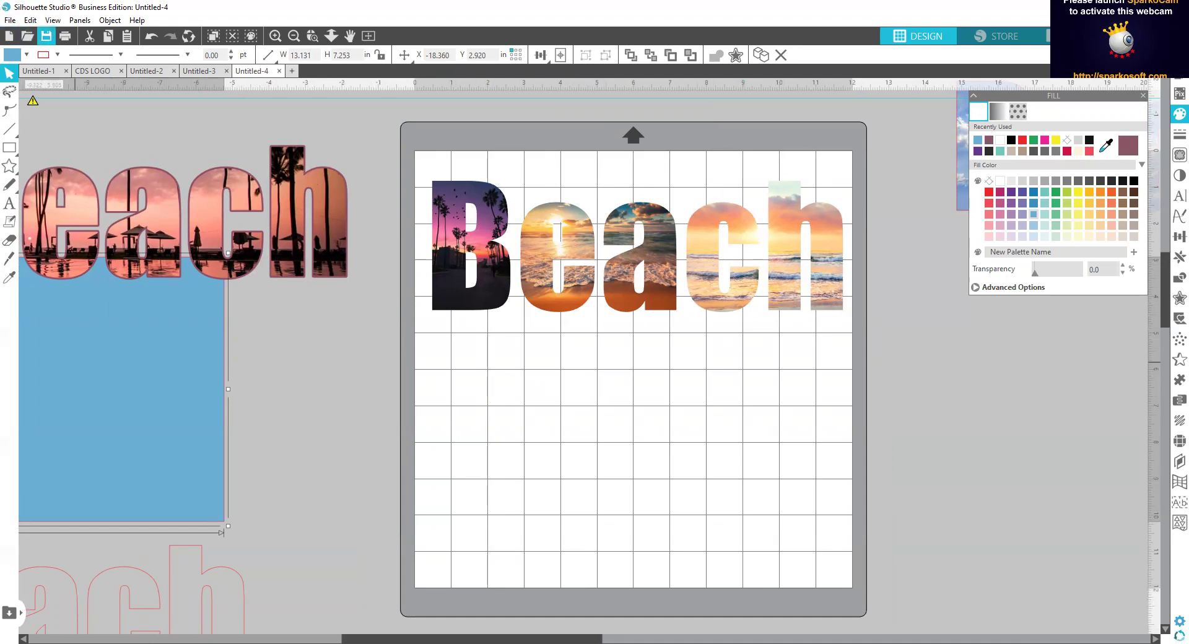
Place the pink-outlined Beach copy on the lower half of the mat and deselect it.
drag(228, 575, 787, 407)
key(Escape)
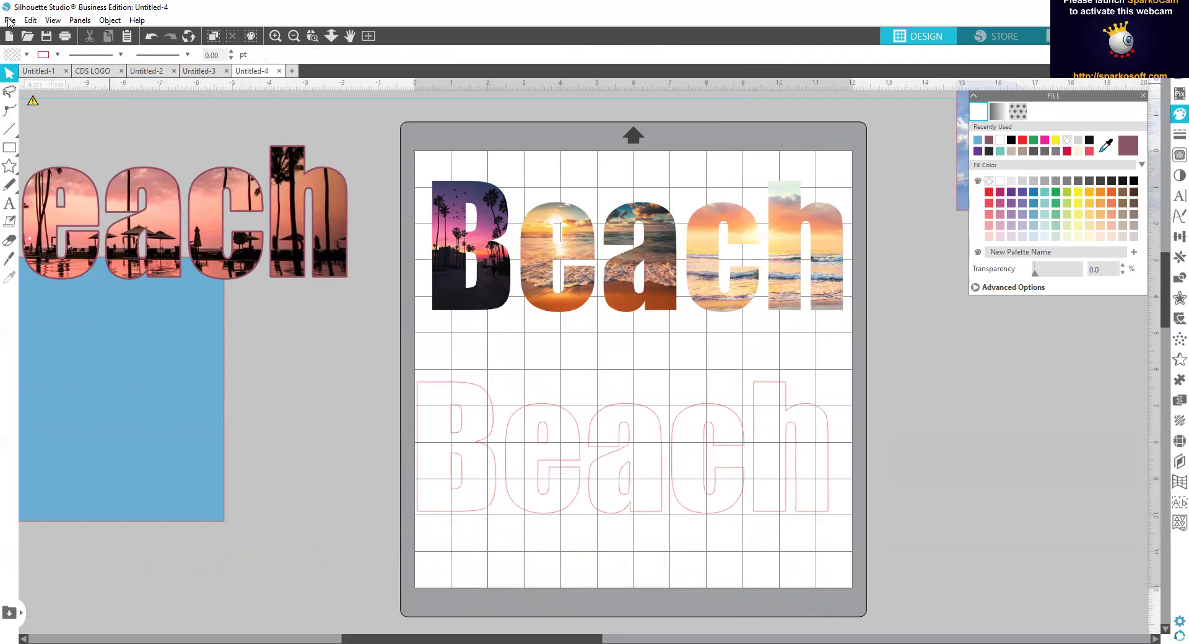
Merge the 'back drop' image from the Downloads folder into the design.
click(10, 20)
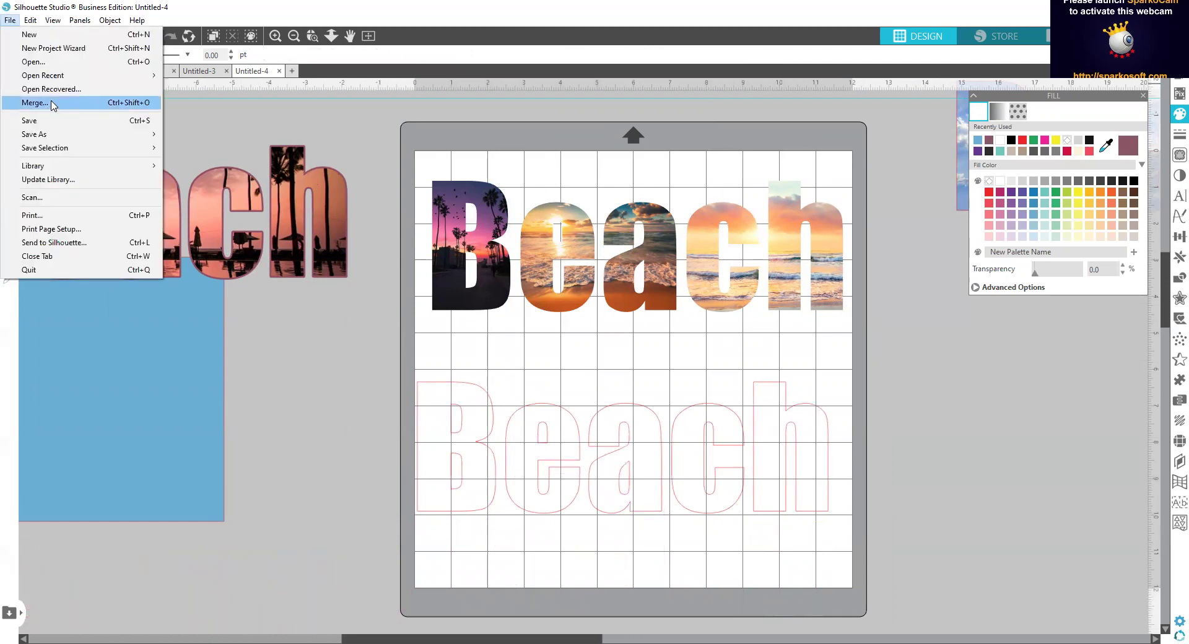
click(53, 104)
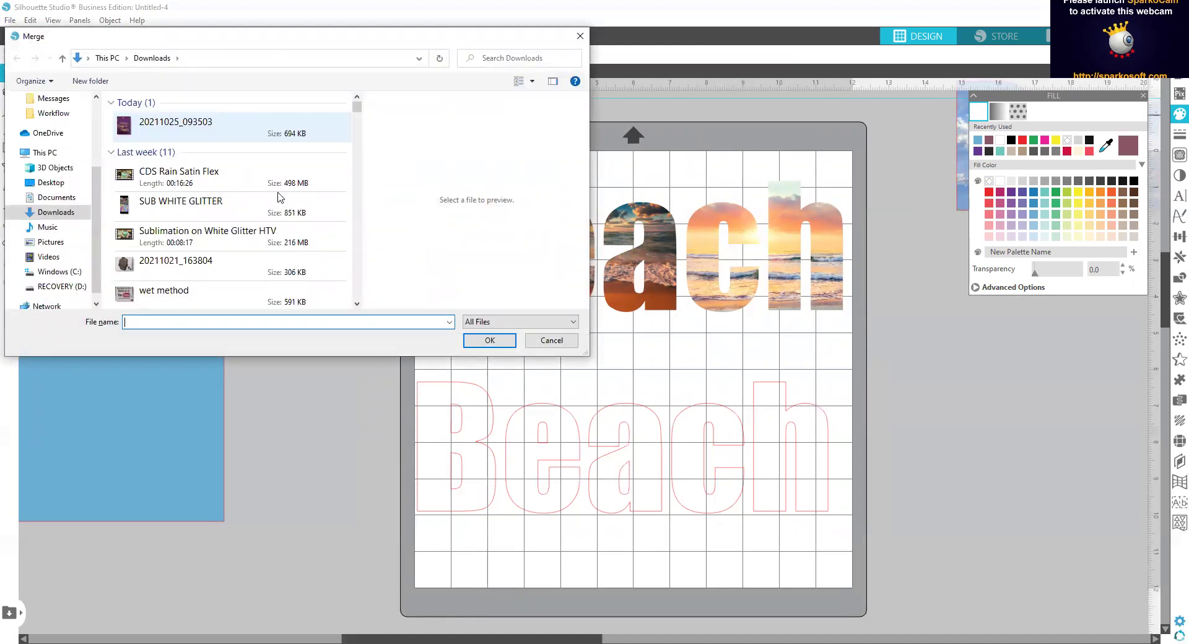
scroll(286, 262, down, 3)
scroll(287, 262, down, 3)
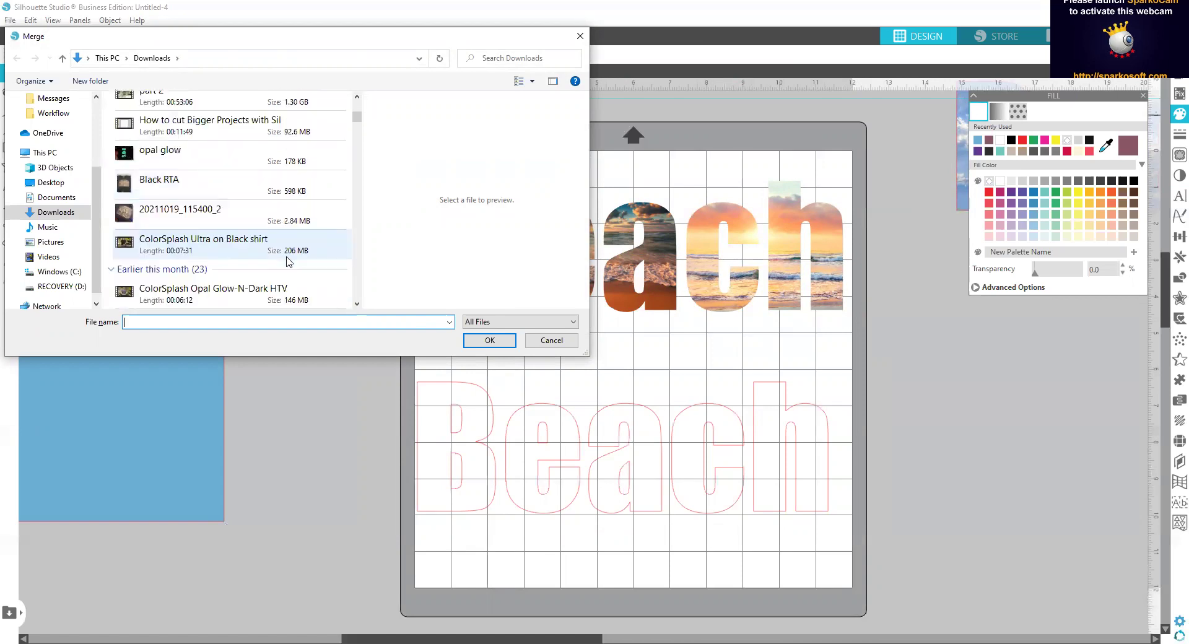
scroll(286, 262, down, 3)
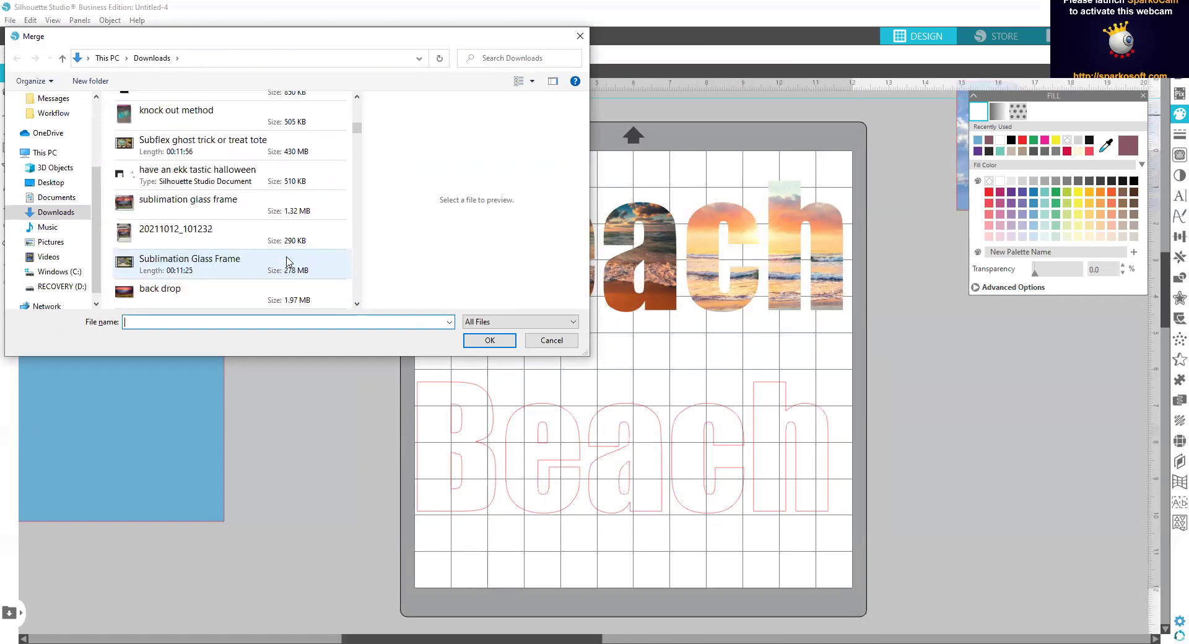
scroll(286, 262, down, 3)
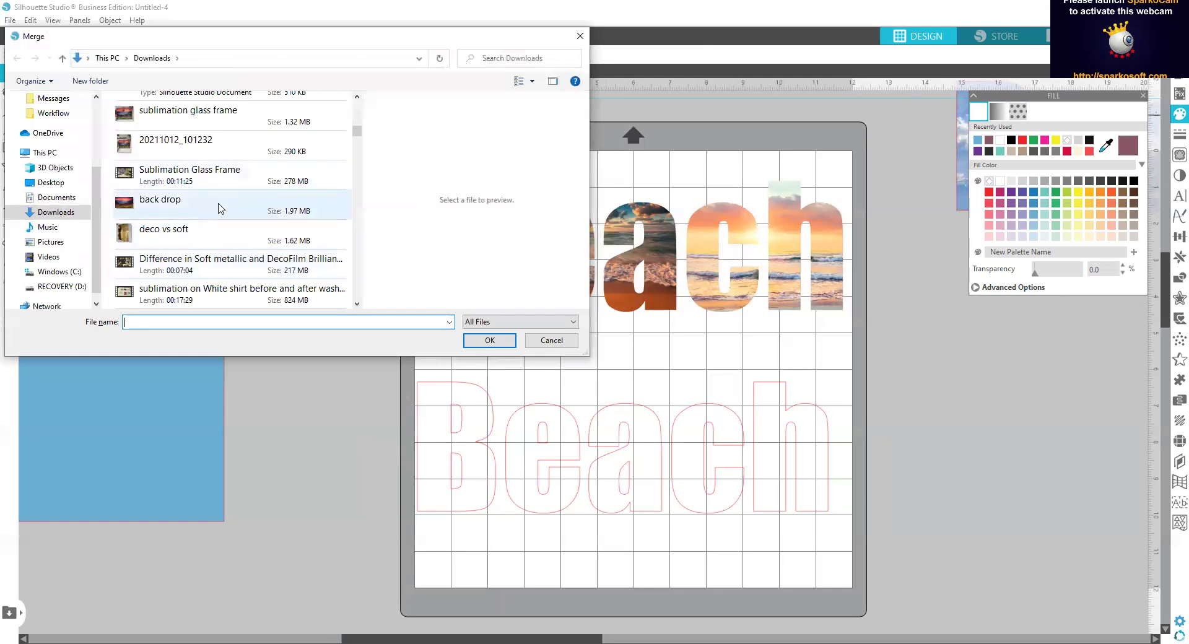
click(217, 208)
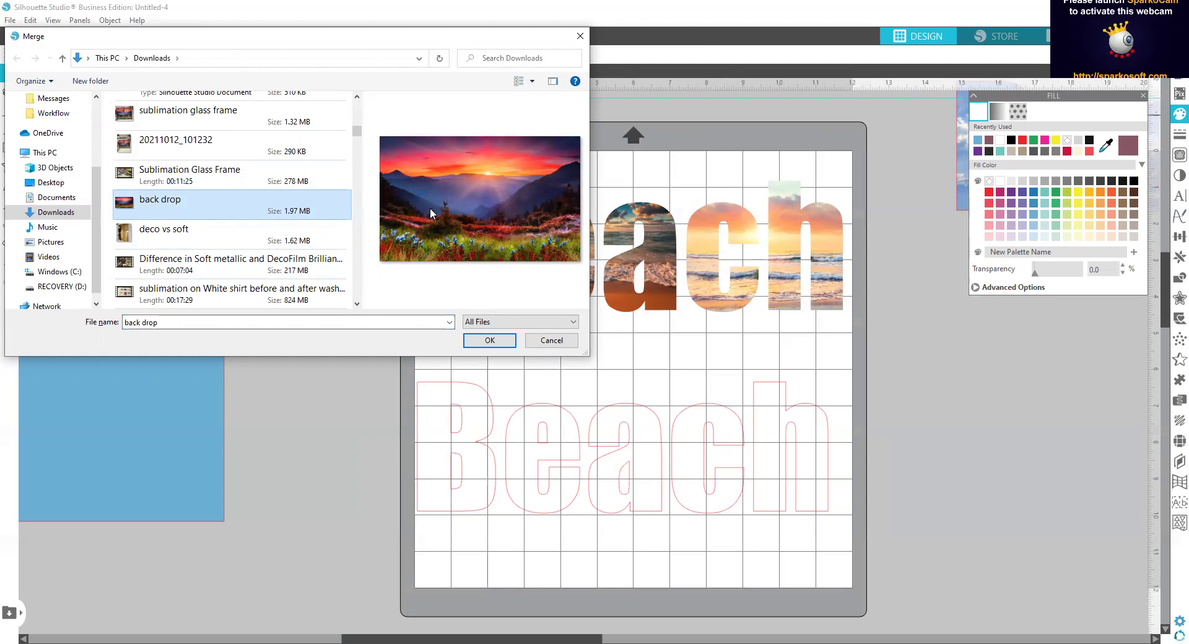
key(Return)
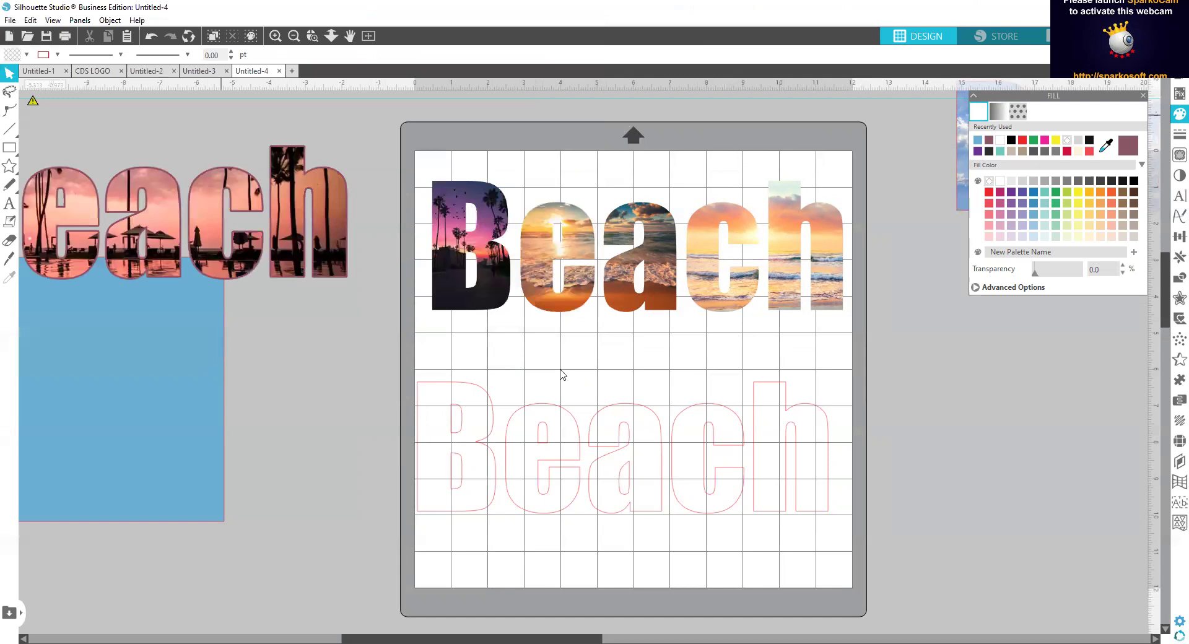
Cover the lower Beach outline with the mountain-sunset photo, enlarged to about 12.478 × 7.799 in, and select both.
drag(526, 209, 615, 490)
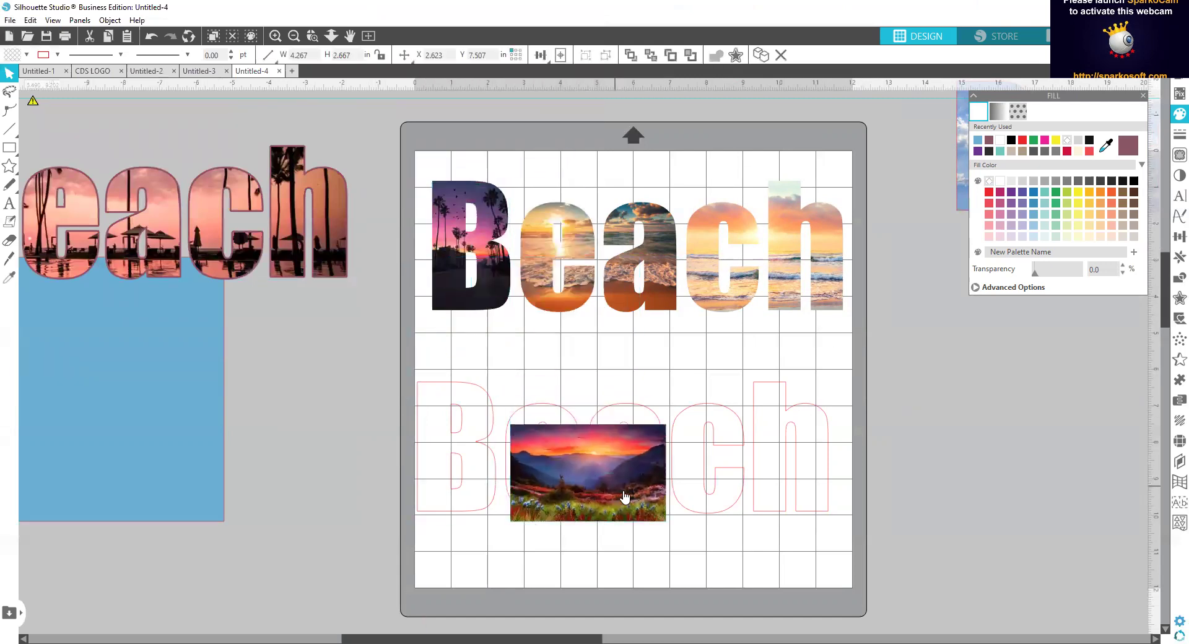
click(667, 429)
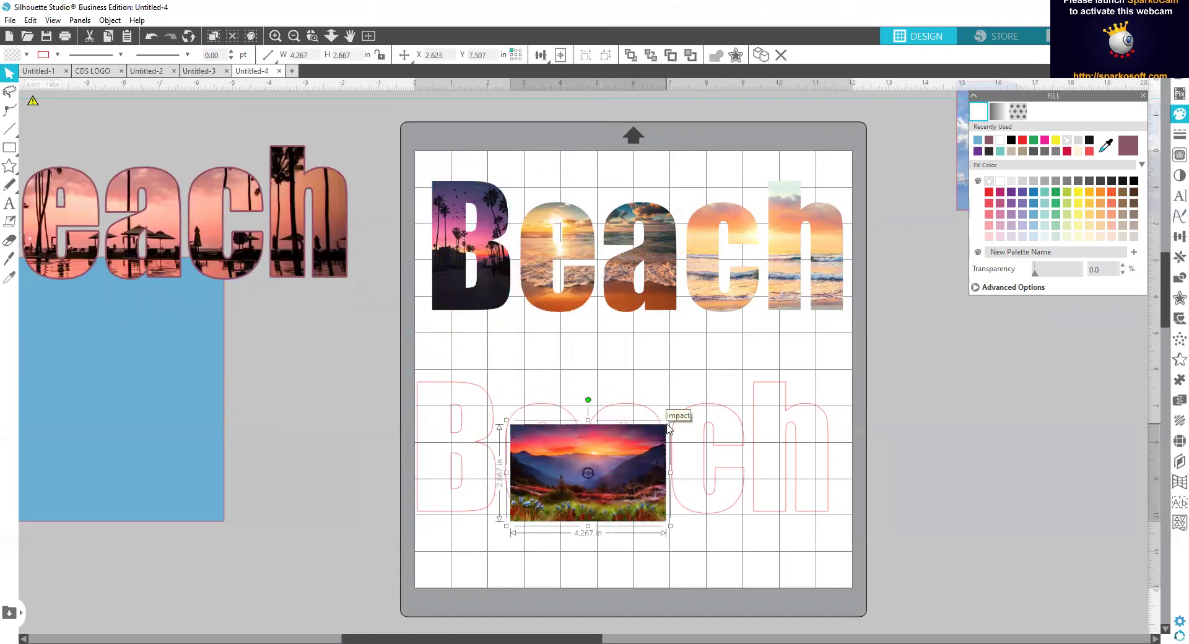
drag(671, 417, 911, 382)
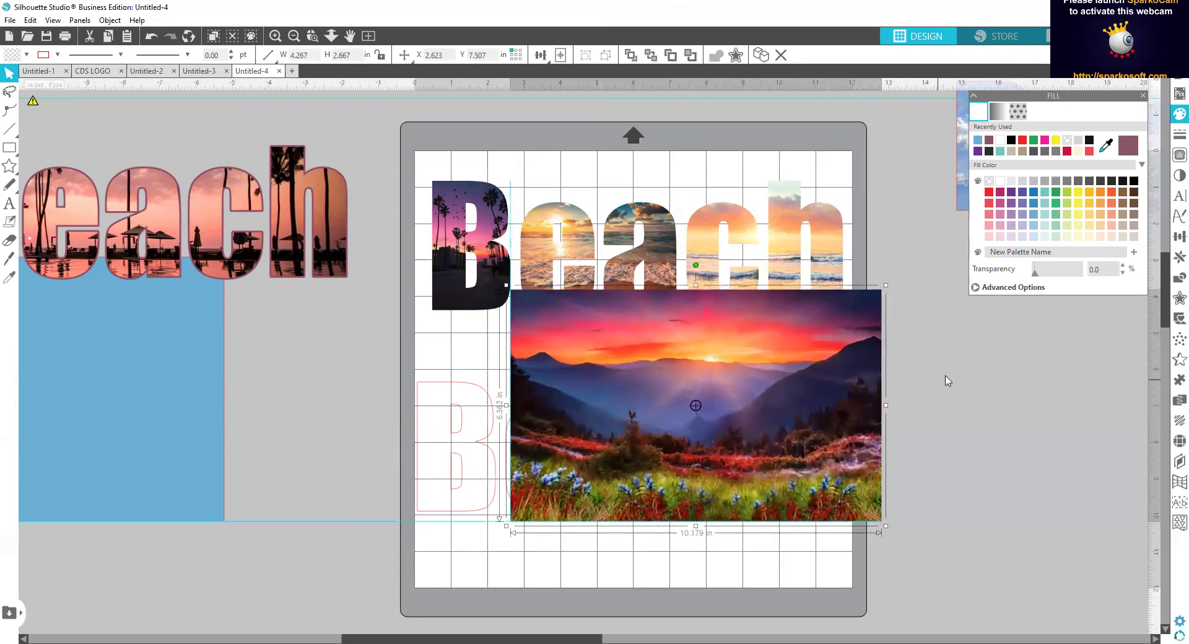
drag(722, 451, 626, 499)
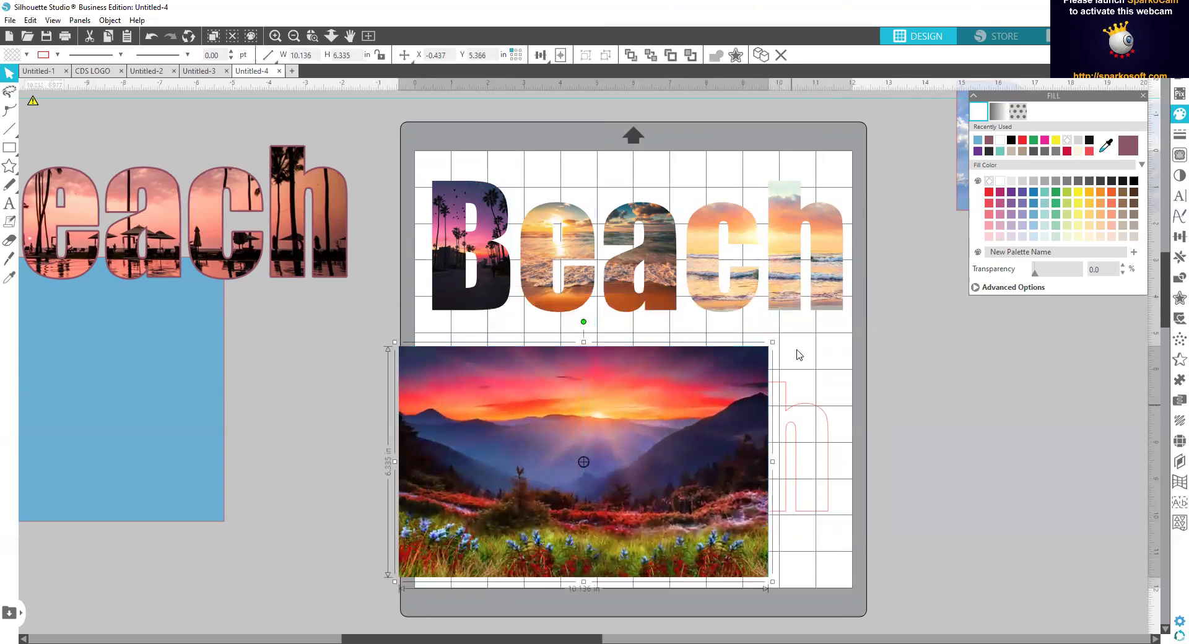
drag(772, 342, 858, 288)
drag(672, 441, 681, 460)
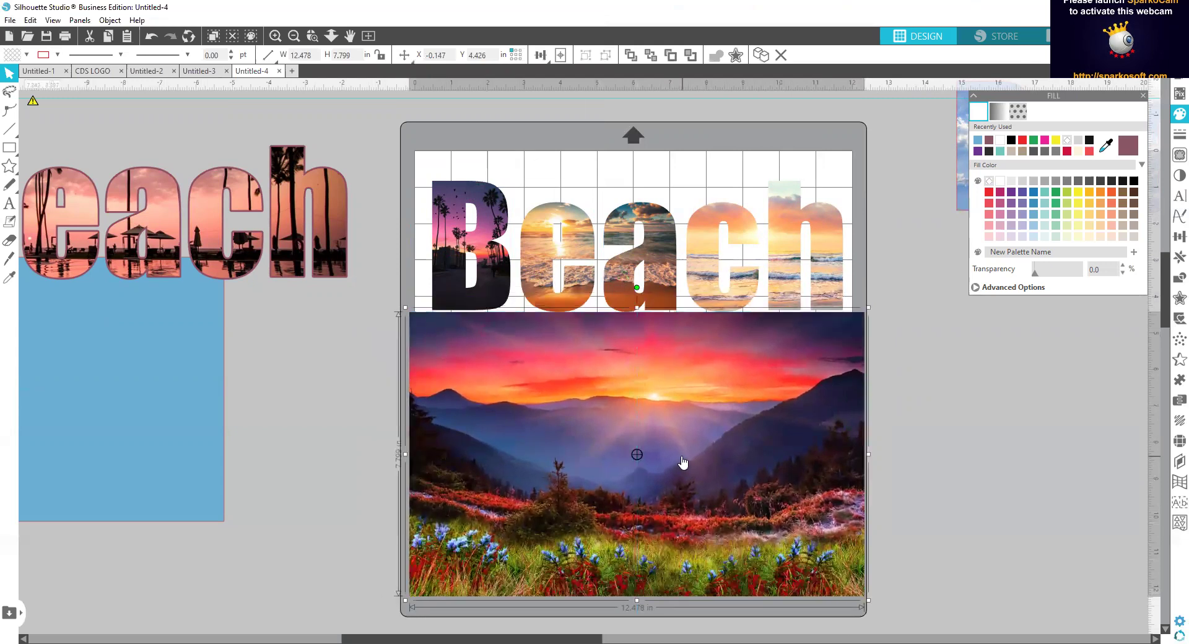
drag(356, 618, 950, 322)
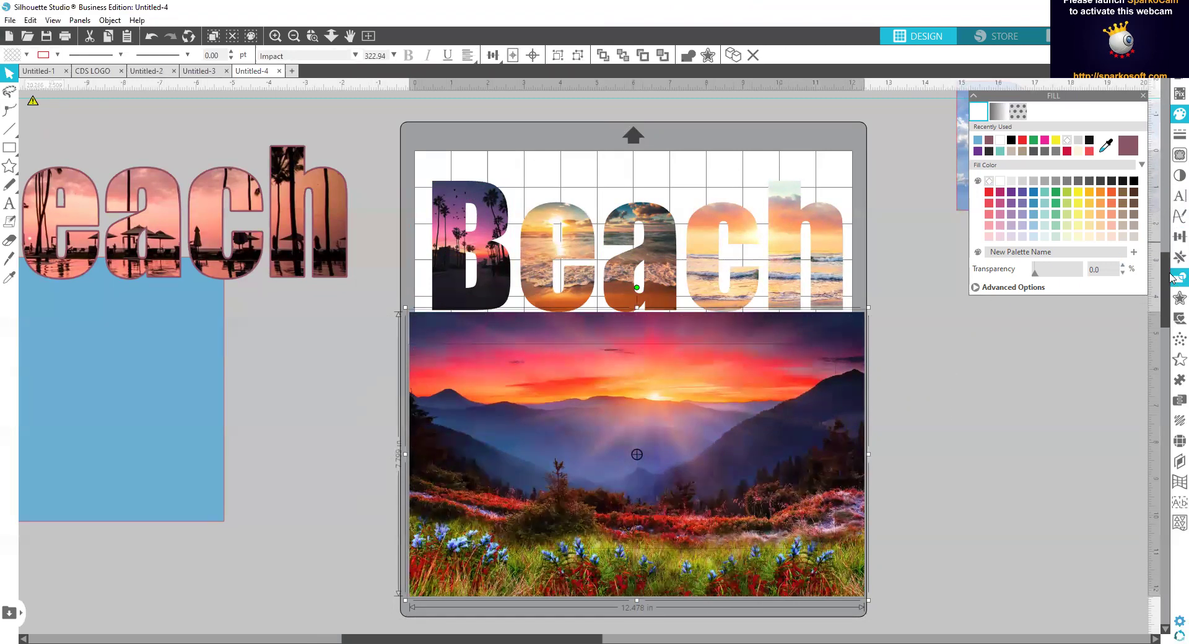
Crop the mountain-sunset photo into the lower Beach letters, about 11.268 in wide.
click(1172, 280)
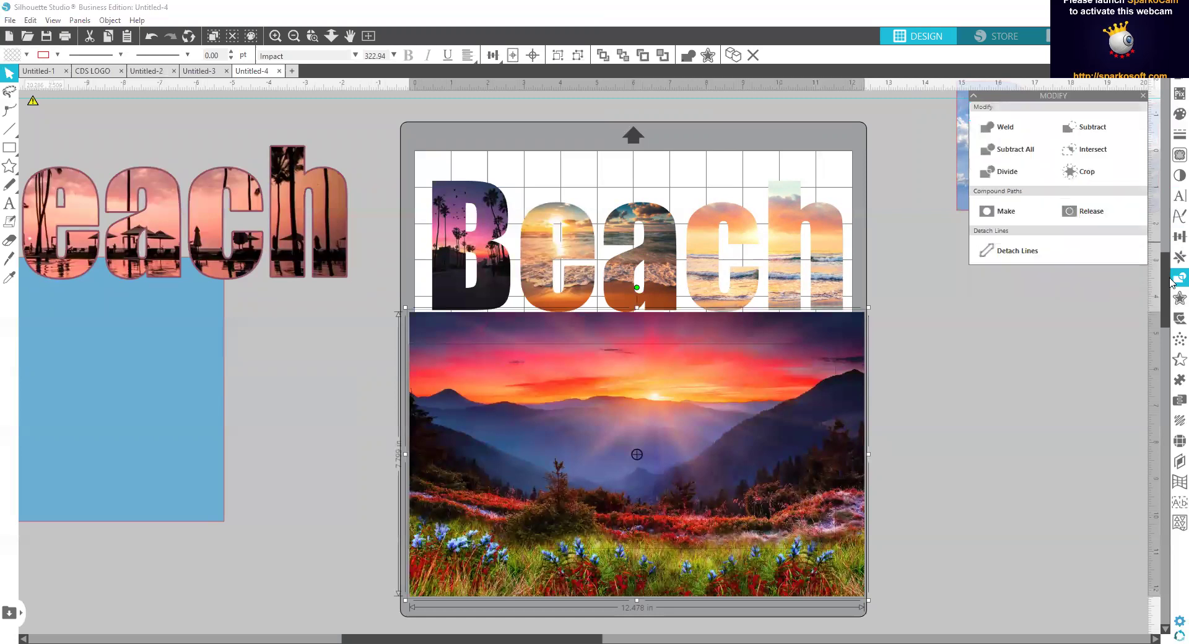
click(1107, 177)
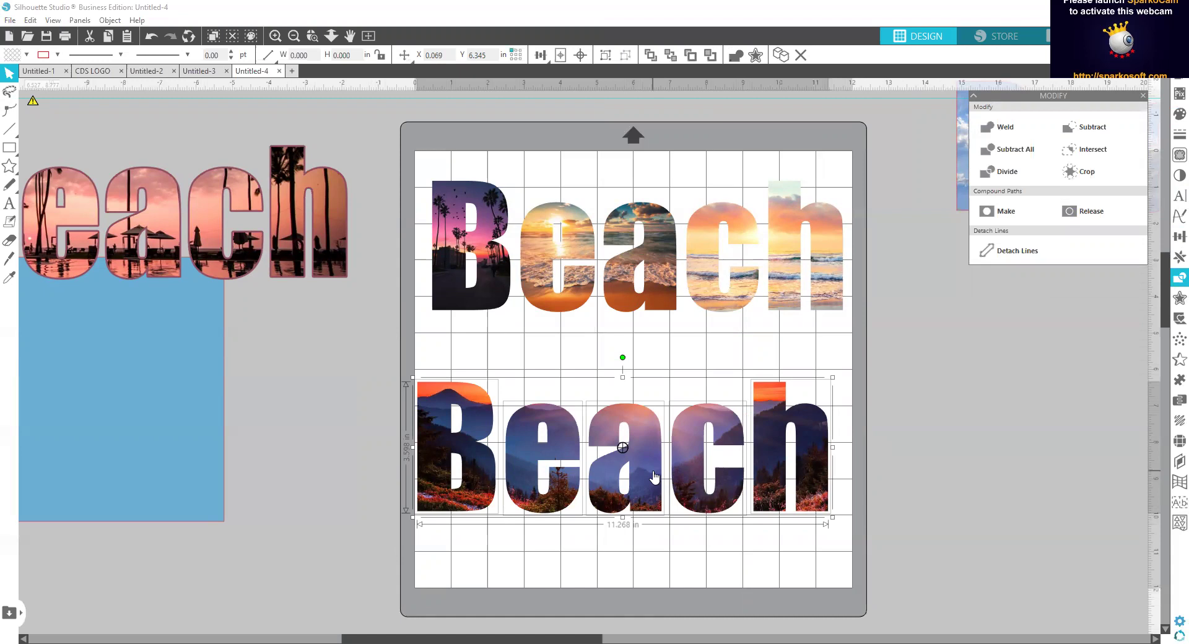
click(450, 348)
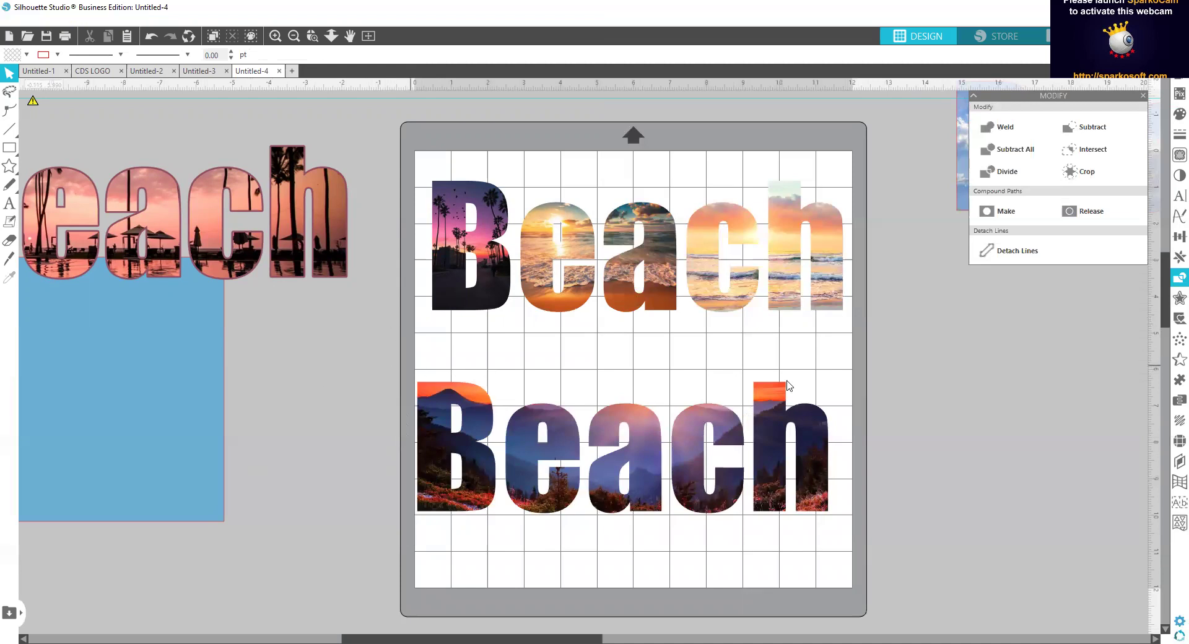
click(814, 387)
click(312, 337)
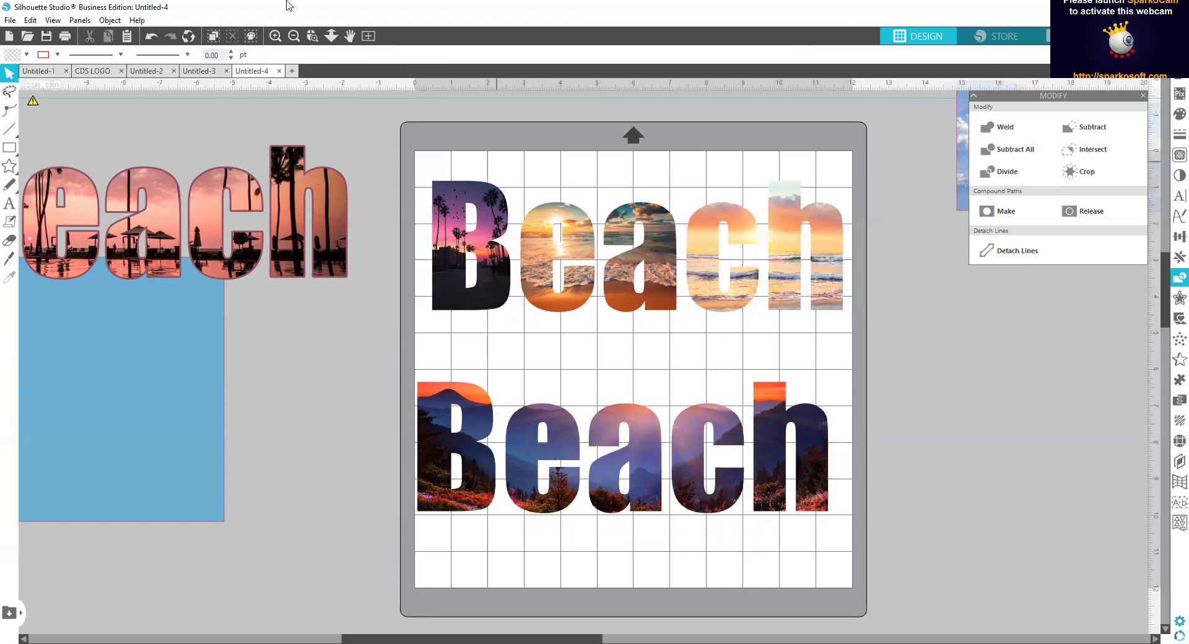
Zoom out and move the mountain-photo and beach-photo Beach words off the mat to the right.
click(291, 39)
click(292, 39)
click(291, 38)
click(604, 454)
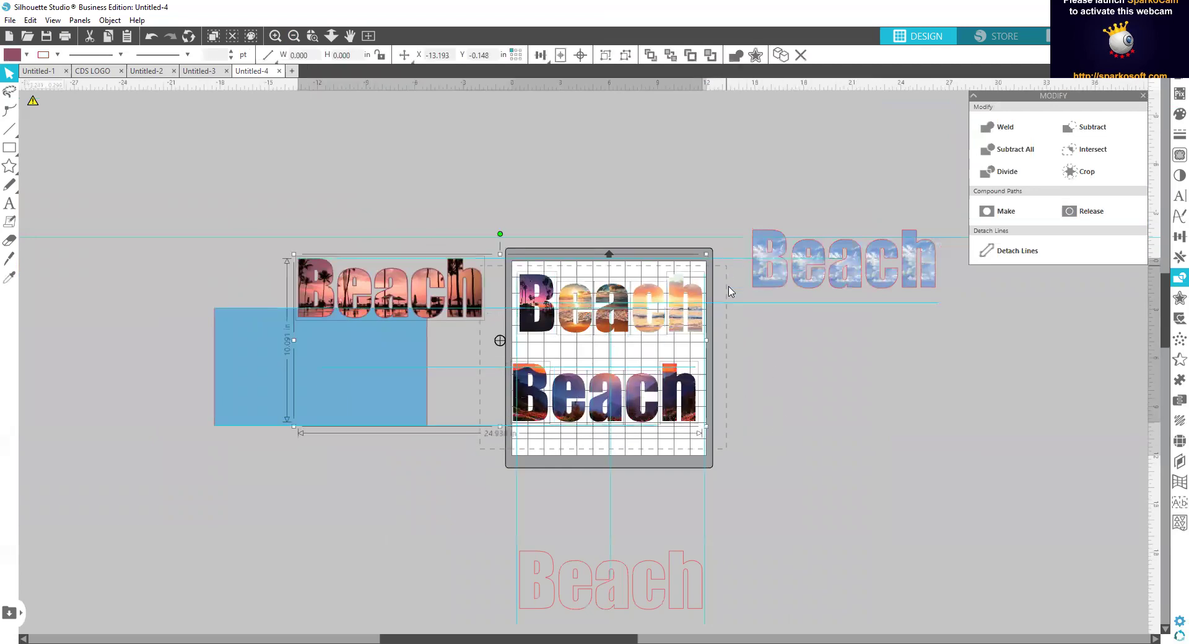
click(680, 373)
drag(679, 373, 1008, 410)
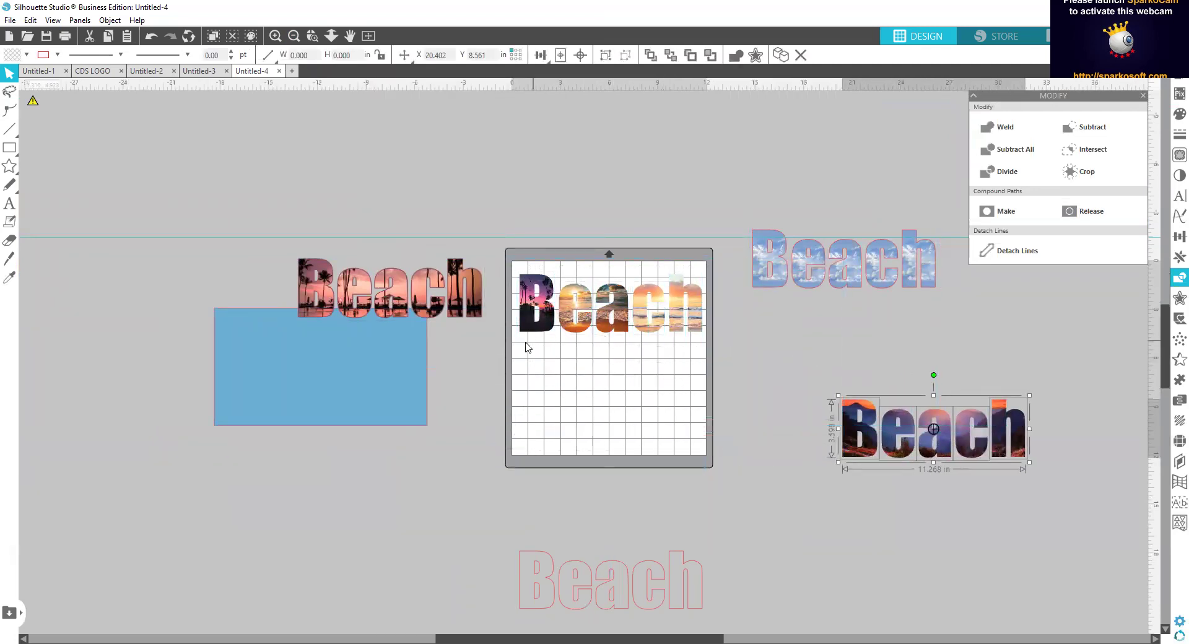
drag(523, 340, 531, 344)
drag(820, 368, 884, 396)
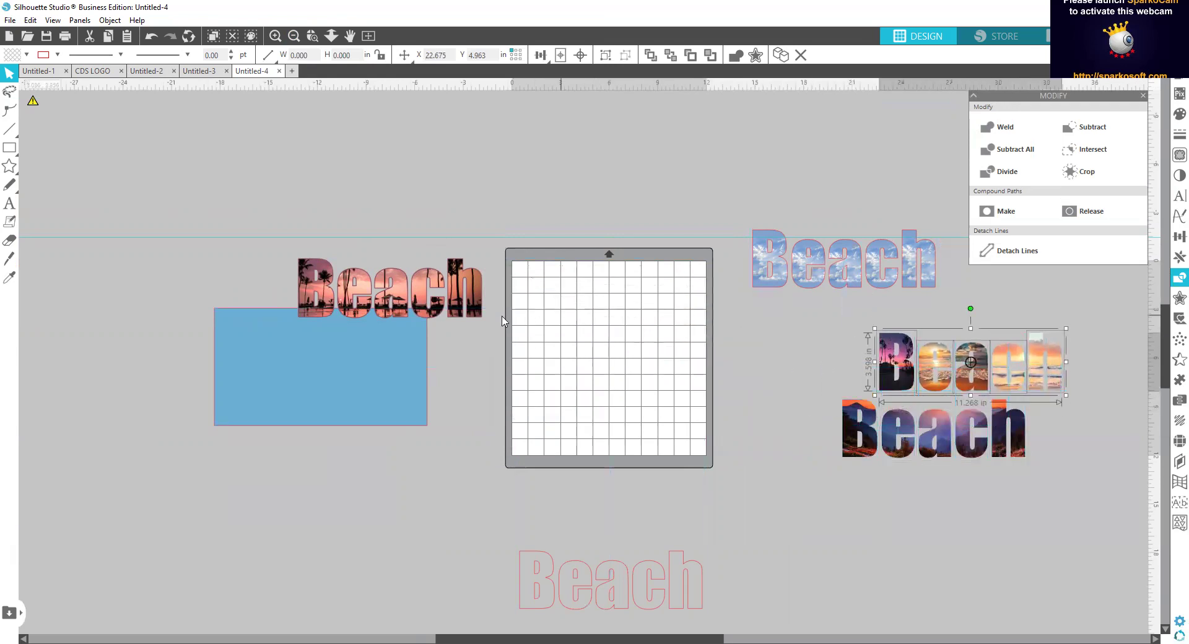
Place the 11.347 × 3.685 in palm-sunset Beach with its mauve offset on the mat.
click(415, 294)
drag(415, 294, 637, 305)
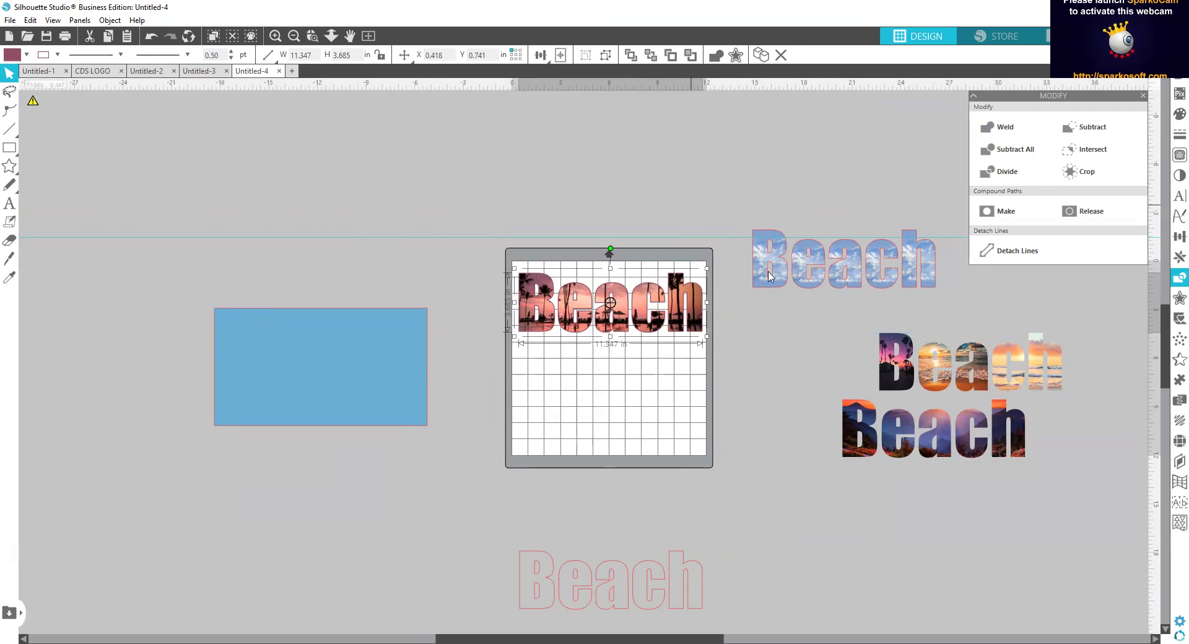
drag(1165, 342, 1168, 362)
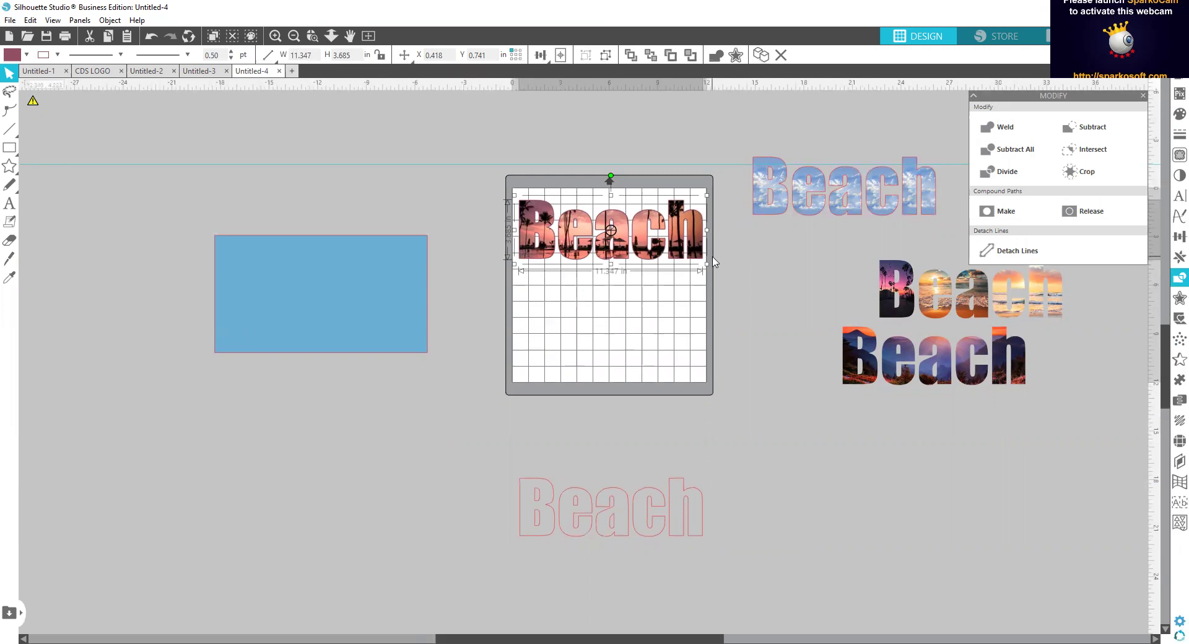
drag(638, 246, 640, 282)
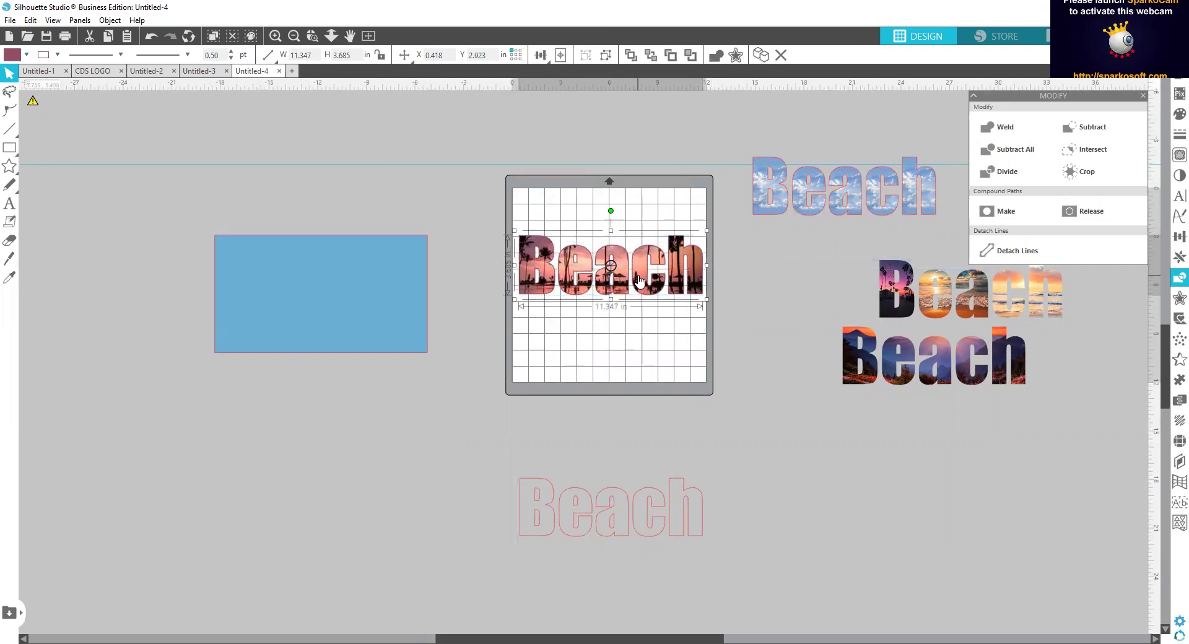
Turn registration marks on in Page Setup.
click(1172, 81)
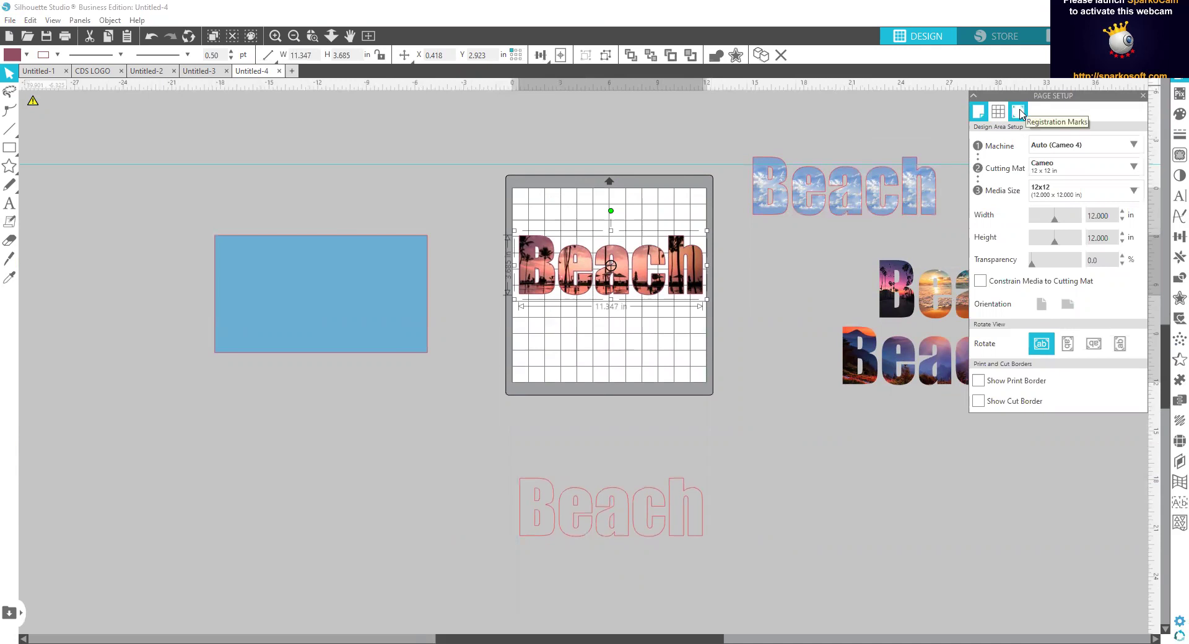
click(1019, 112)
click(984, 146)
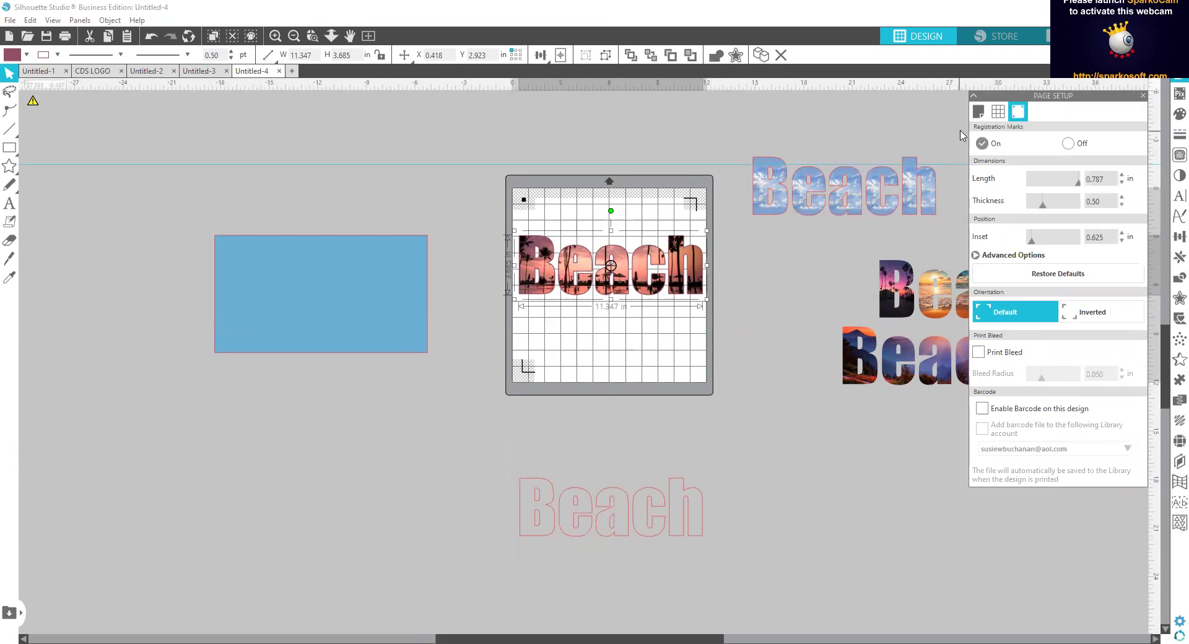
Keep the Auto (Cameo 4) machine, set the cutting mat to None and the media size to Letter.
click(979, 111)
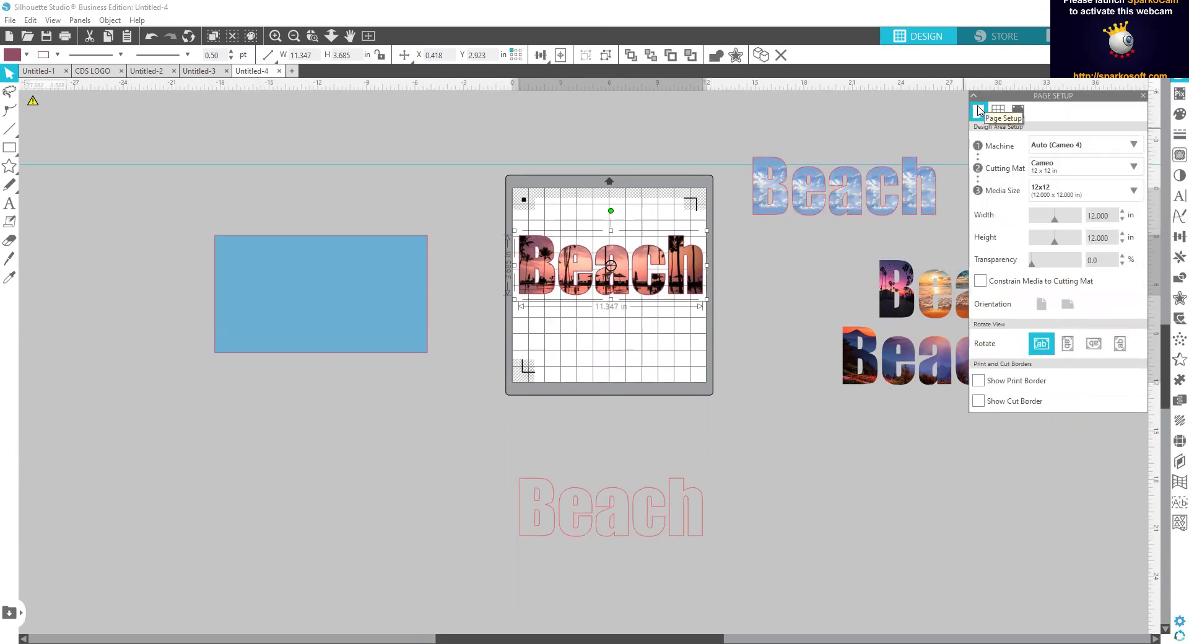
click(1139, 146)
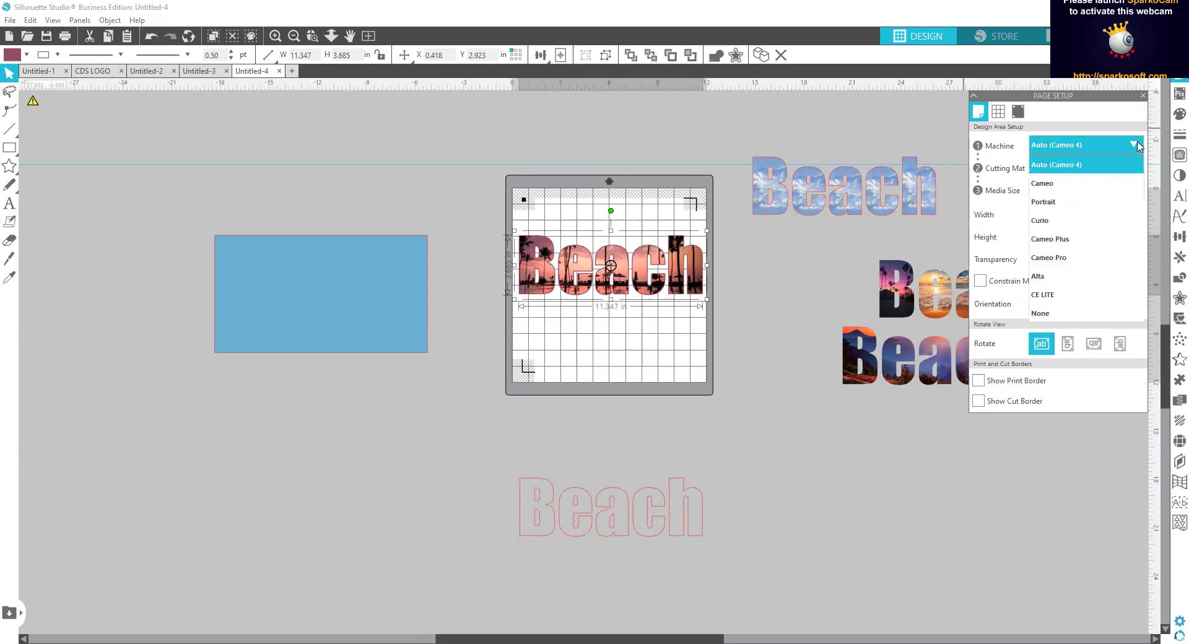
click(1135, 165)
click(1132, 169)
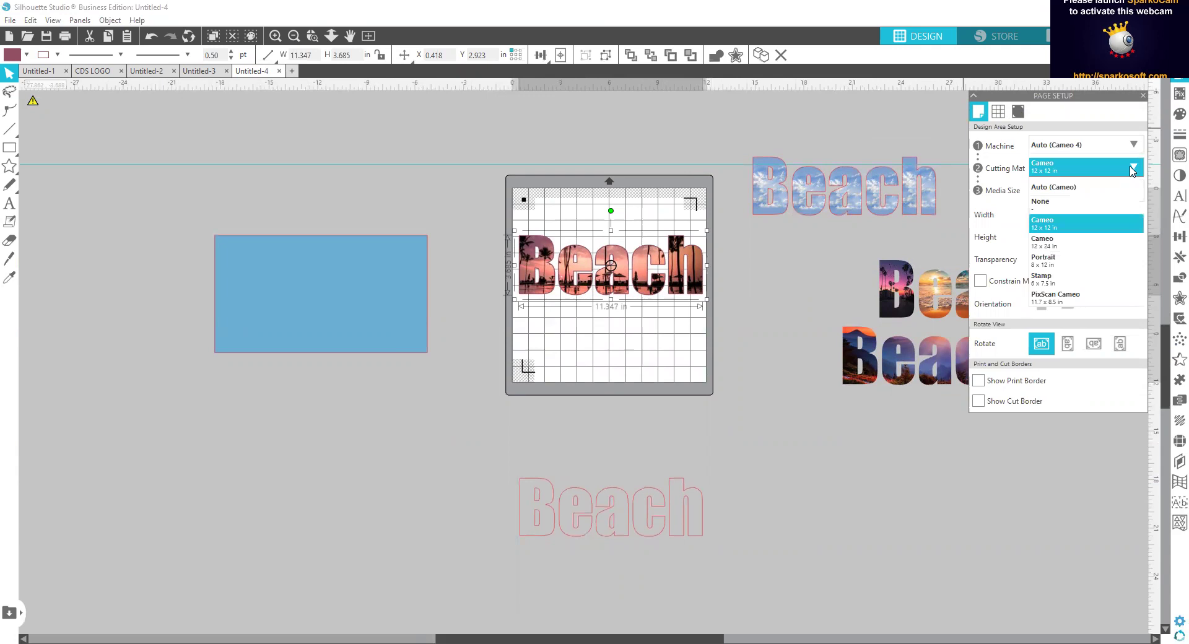
click(1084, 209)
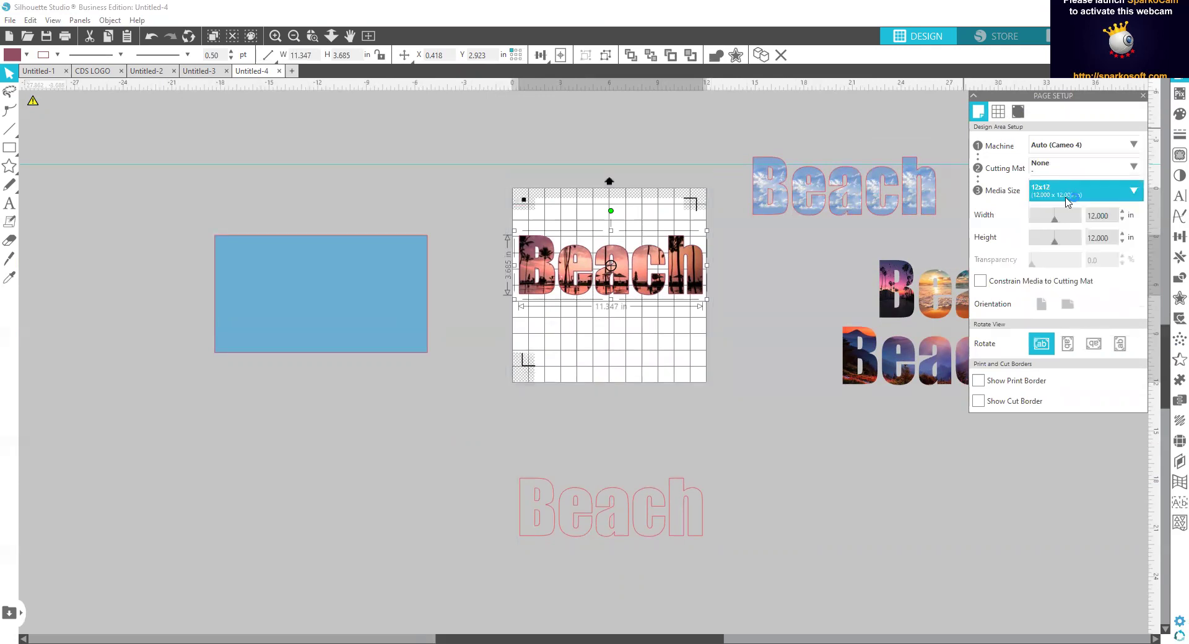
click(1137, 192)
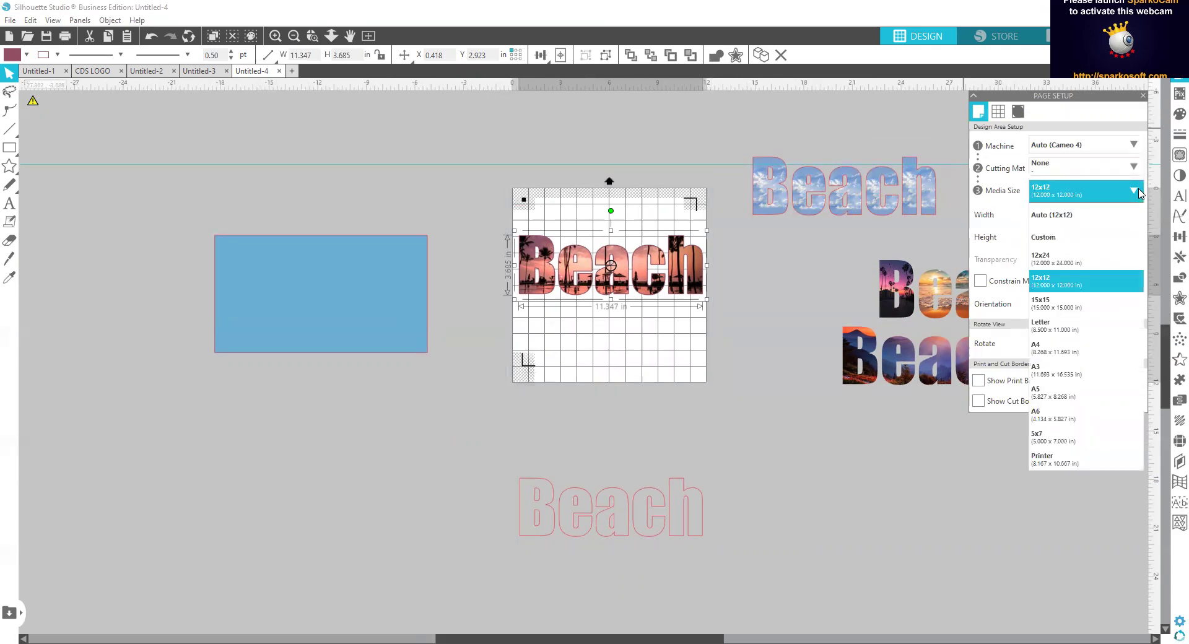
click(1078, 330)
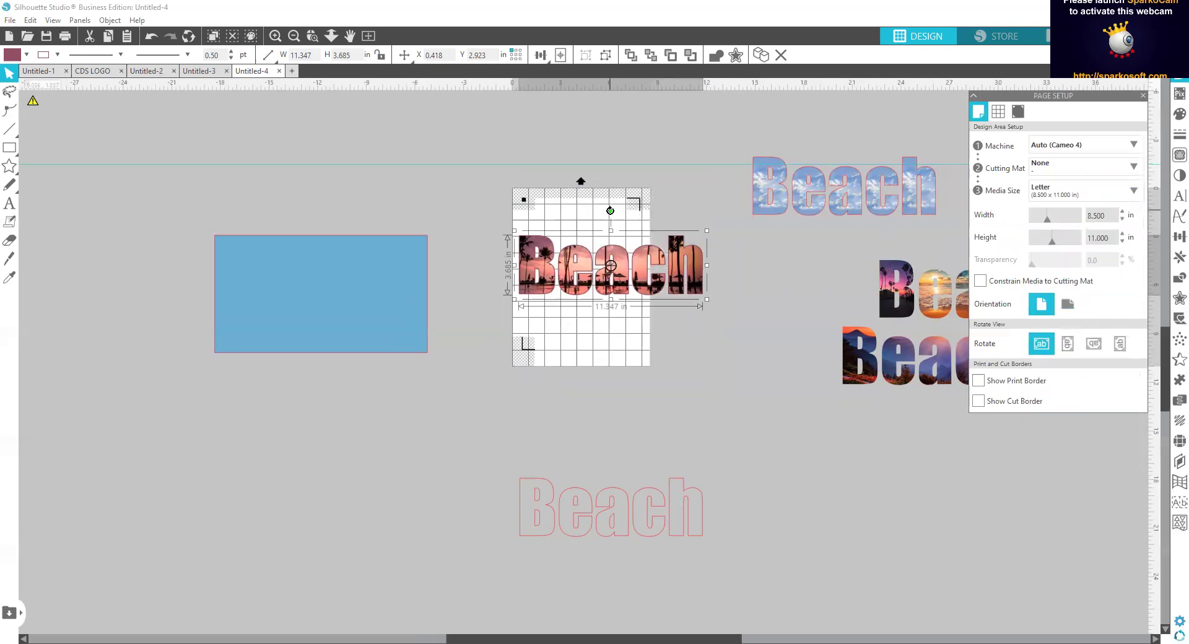
Rotate the sunset Beach 90° so it stands exactly vertical.
drag(610, 210, 644, 270)
click(645, 271)
click(588, 256)
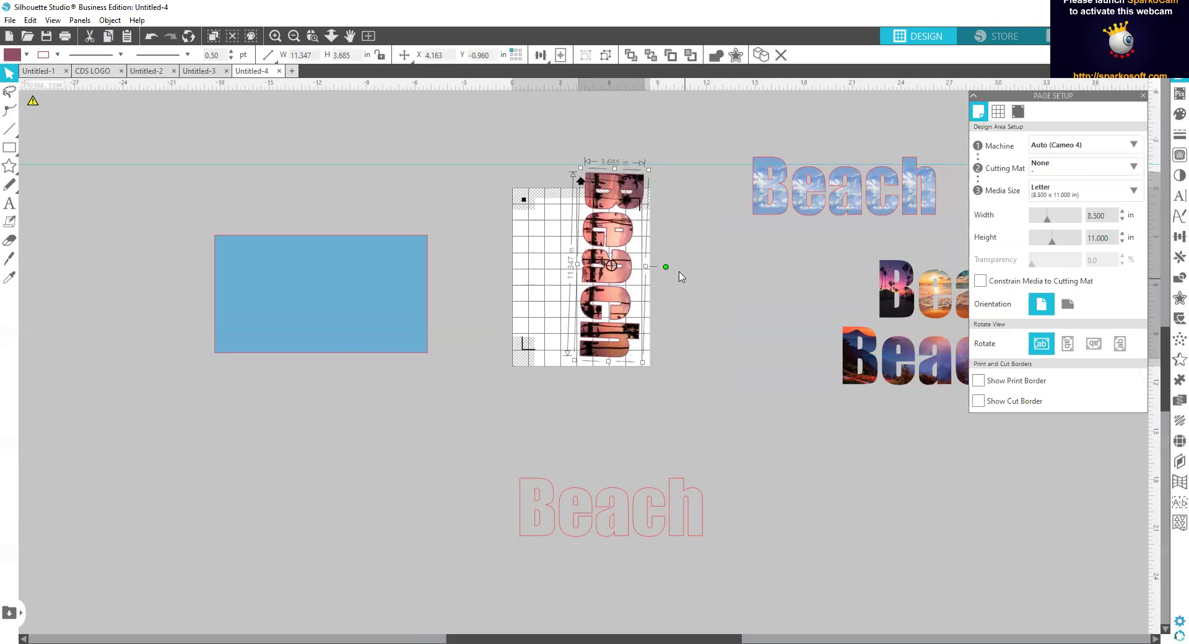
drag(666, 266, 665, 265)
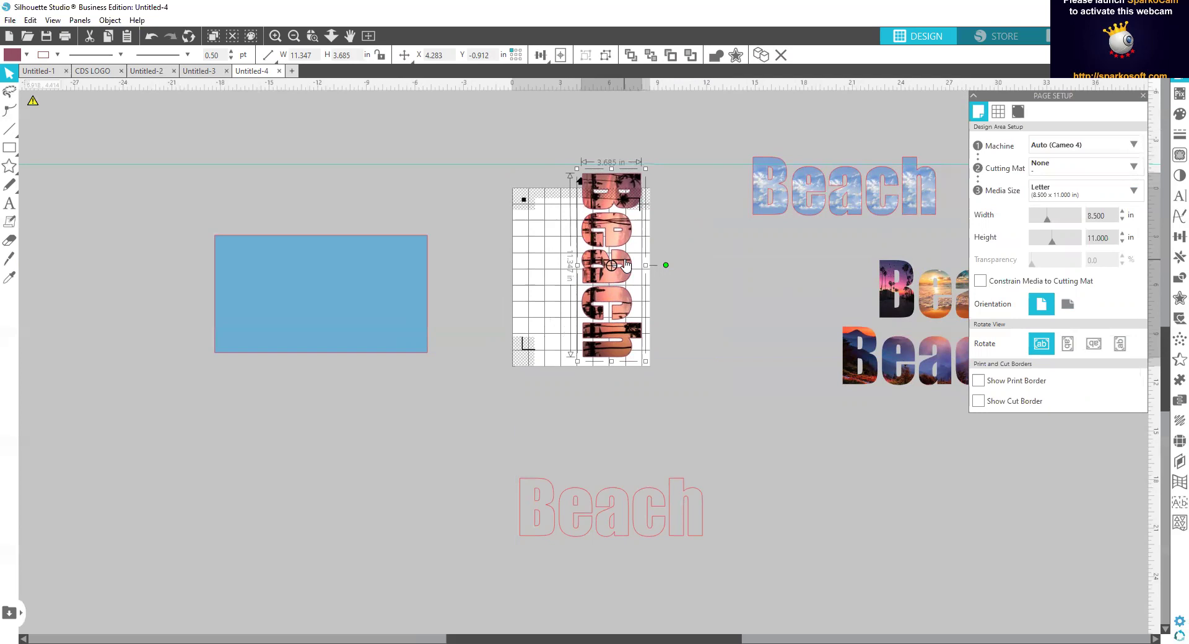
Duplicate the vertical sunset Beach and delete the red outline Beach.
key(i)
key(ctrl+d)
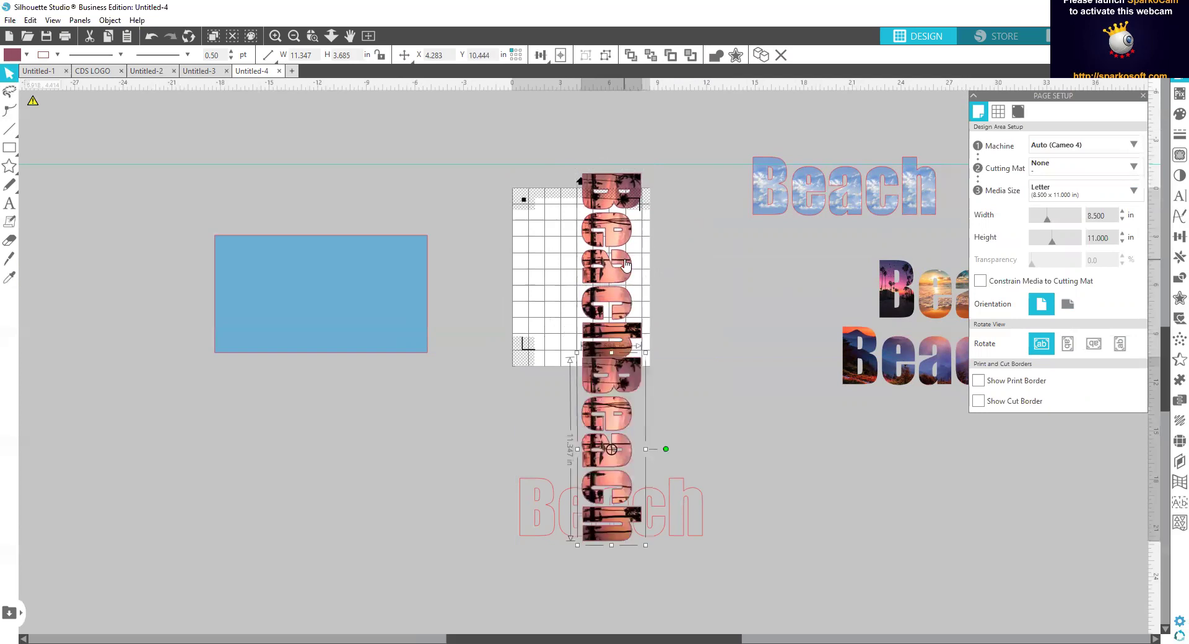
drag(700, 526, 539, 602)
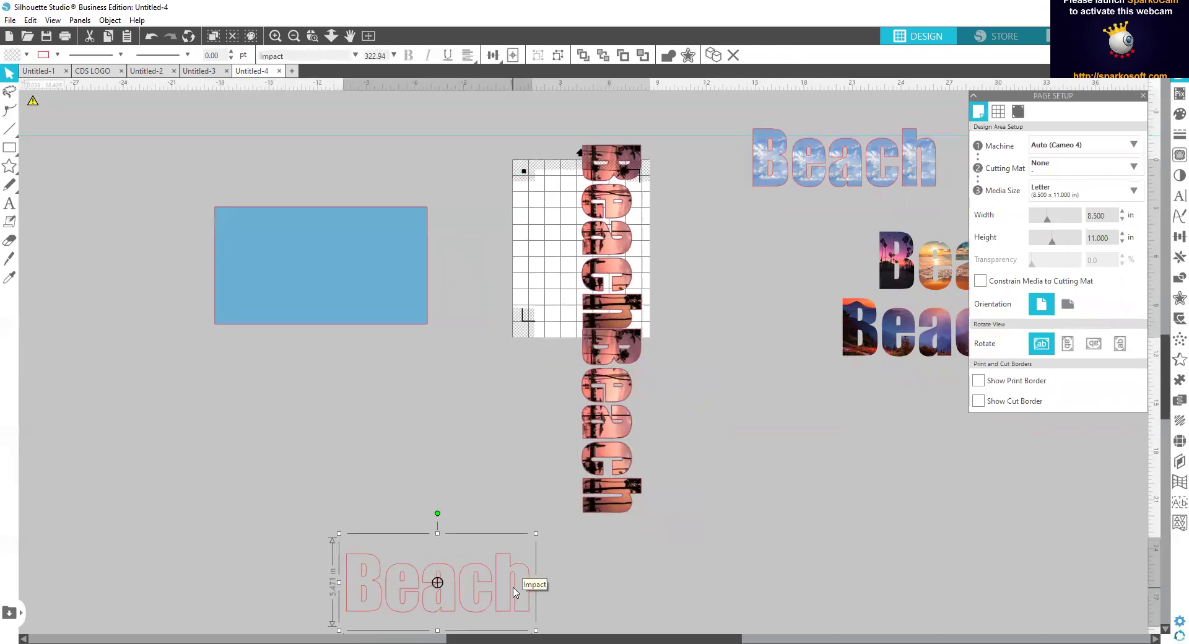
key(Delete)
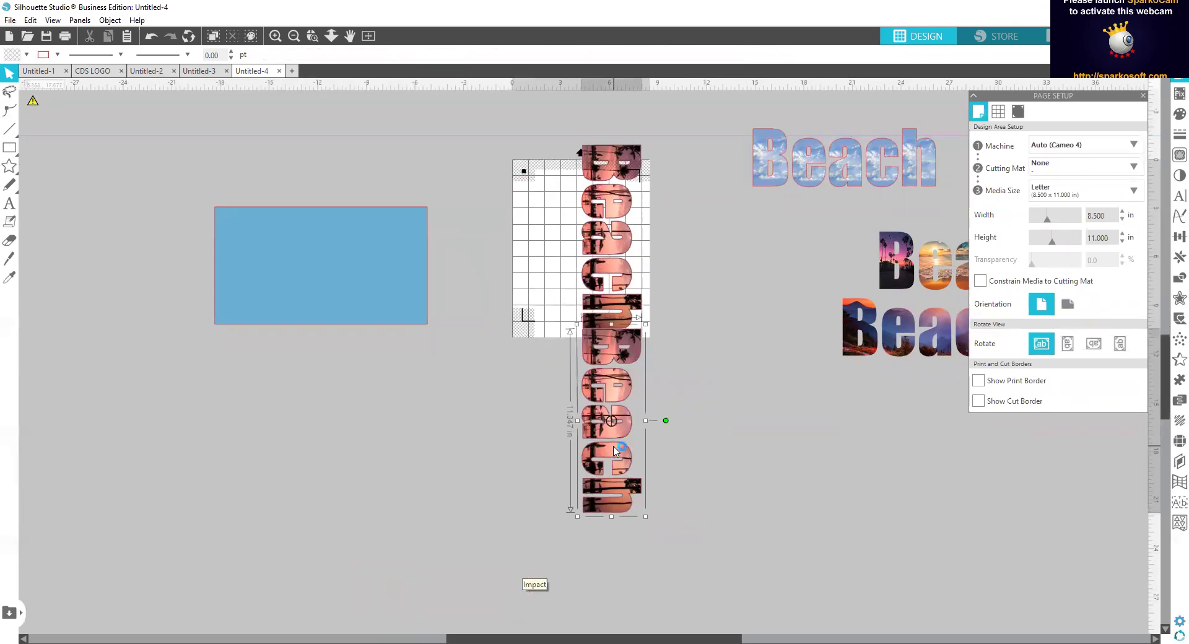
Place the two vertical Beach copies on the right and left sides of the page.
click(629, 420)
drag(629, 419, 712, 250)
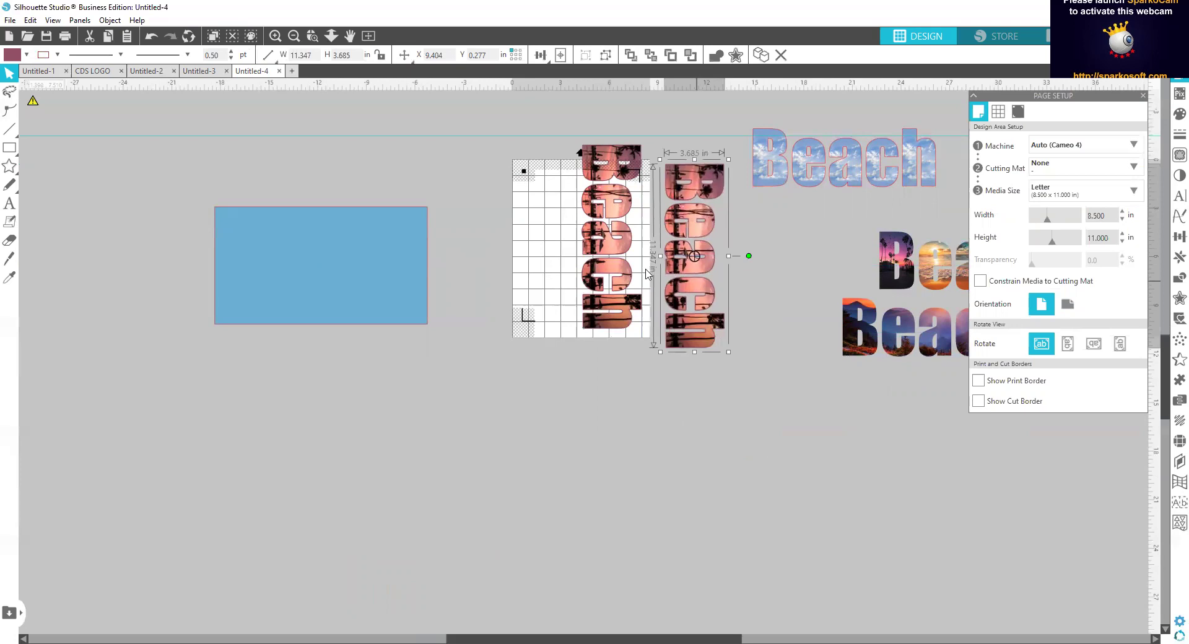
drag(594, 243, 576, 270)
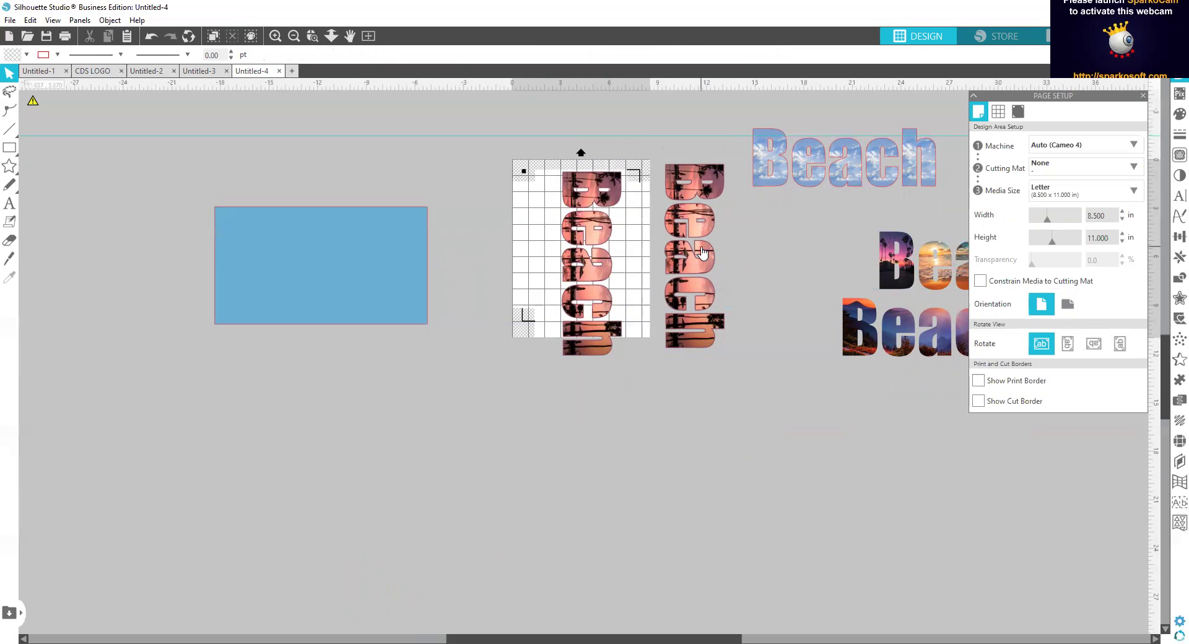
drag(592, 263, 471, 256)
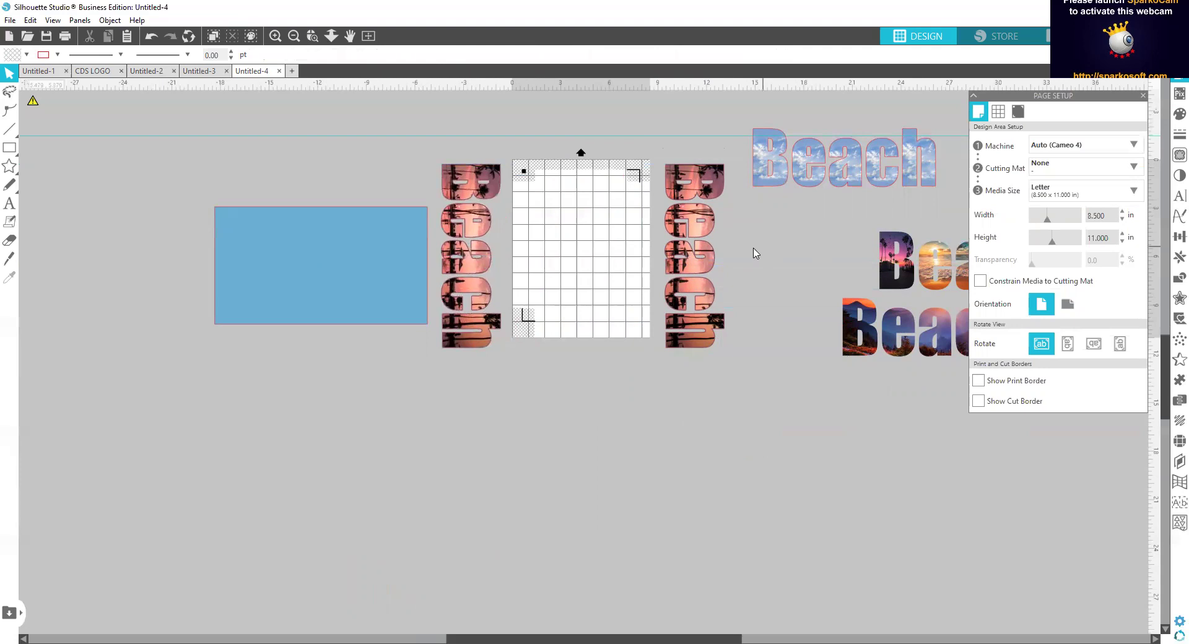